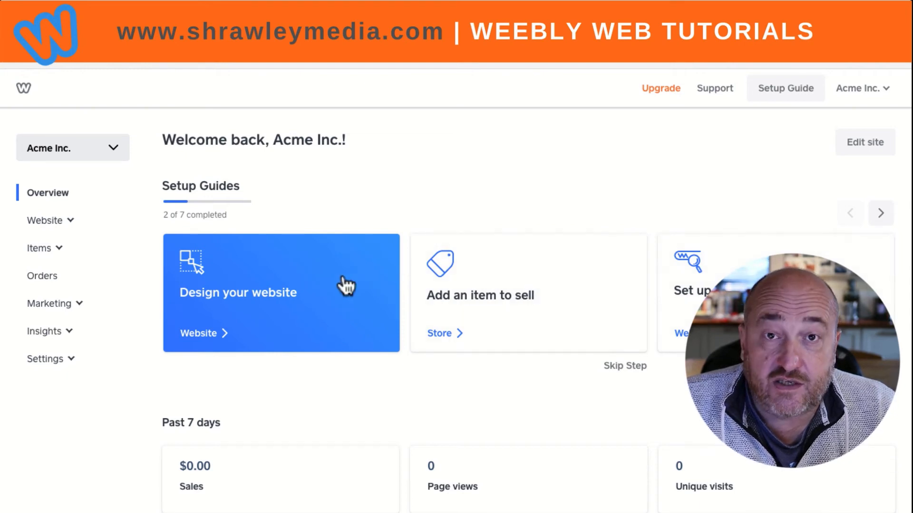
# Start the website design setup guide and continue to the theme selection.
pyautogui.click(312, 284)
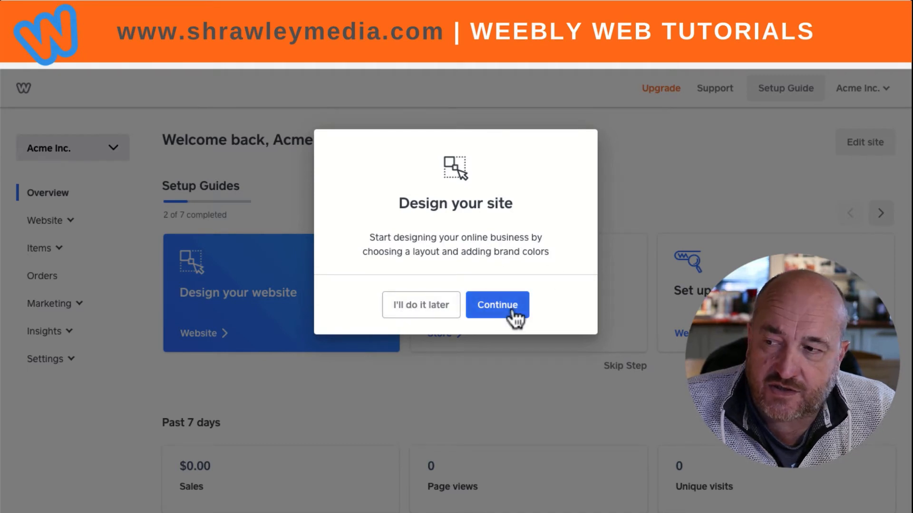
pyautogui.click(493, 310)
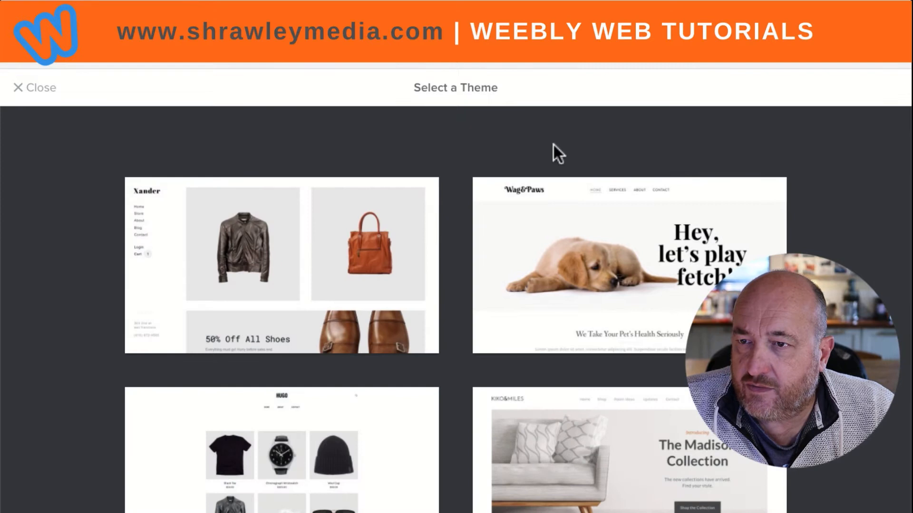
# Browse the whole theme gallery and compare the available site designs.
pyautogui.scroll(-6, 378, 276)
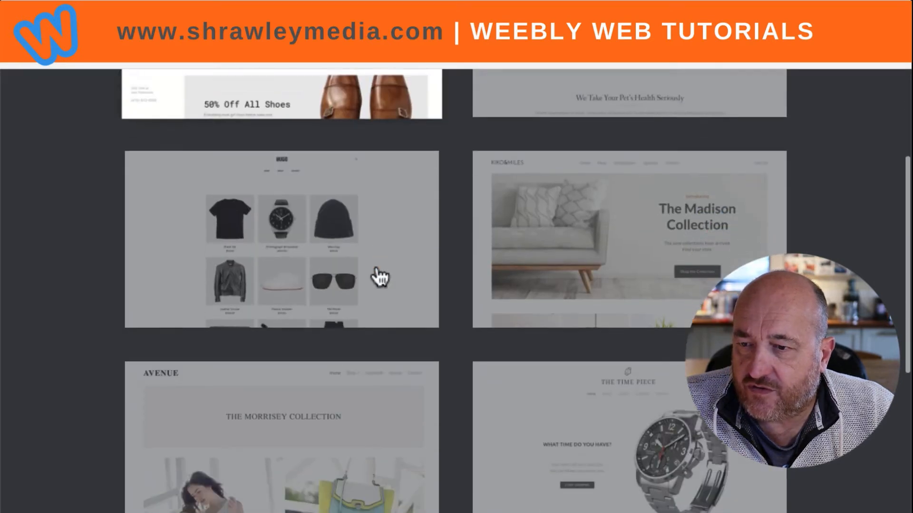
pyautogui.scroll(-10, 378, 276)
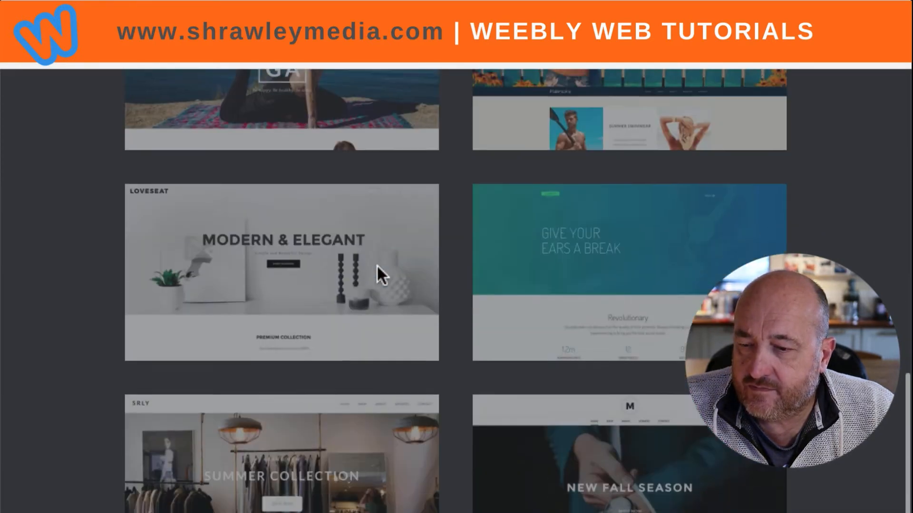
pyautogui.scroll(-3, 377, 276)
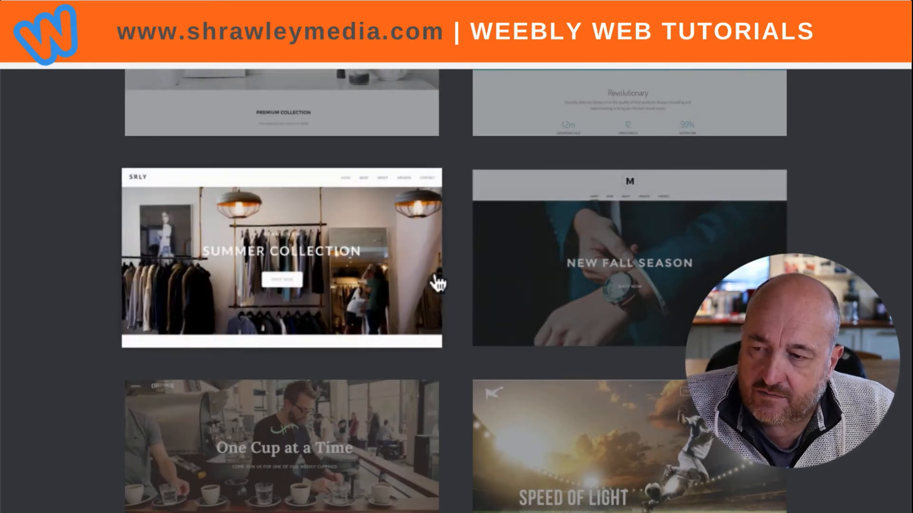
pyautogui.scroll(2, 437, 284)
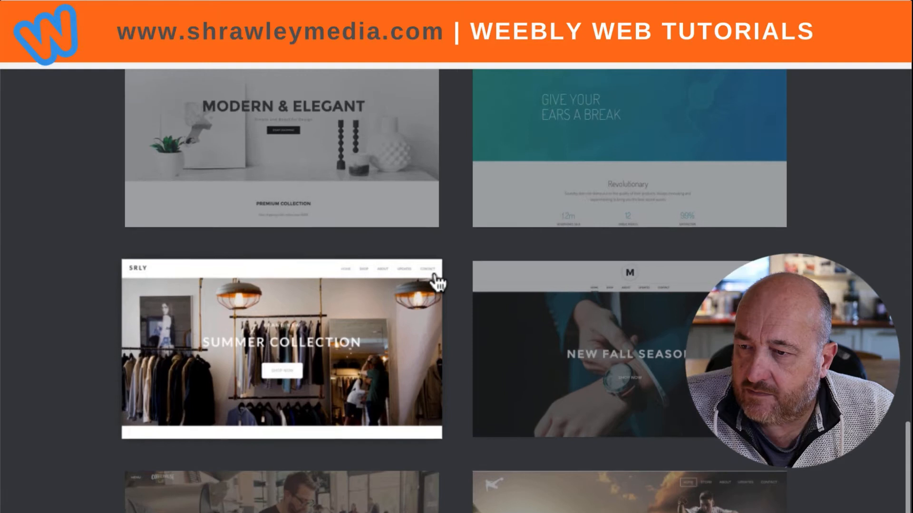
pyautogui.scroll(3, 438, 284)
pyautogui.scroll(5, 437, 284)
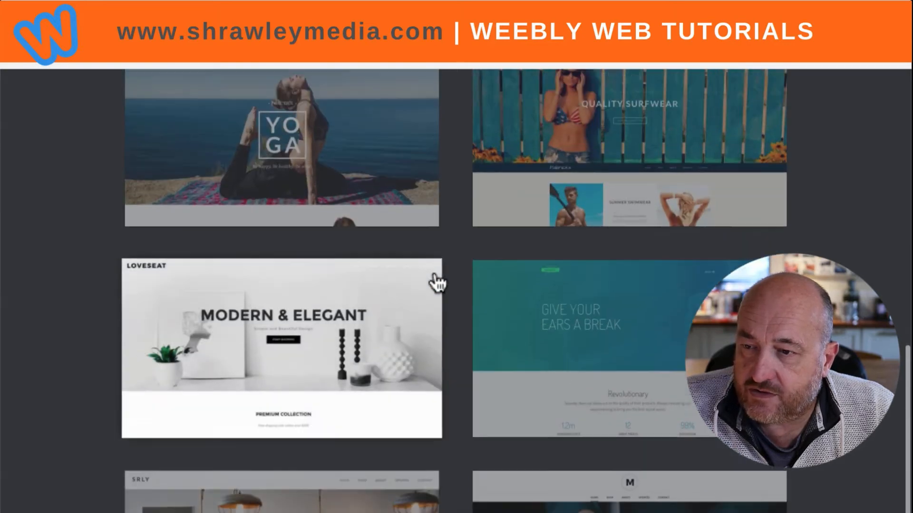
pyautogui.scroll(4, 436, 284)
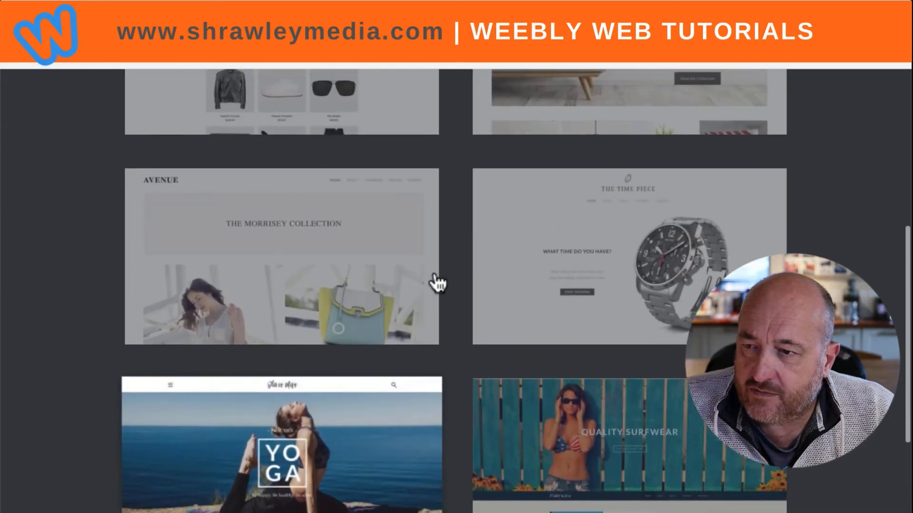
pyautogui.scroll(2, 436, 281)
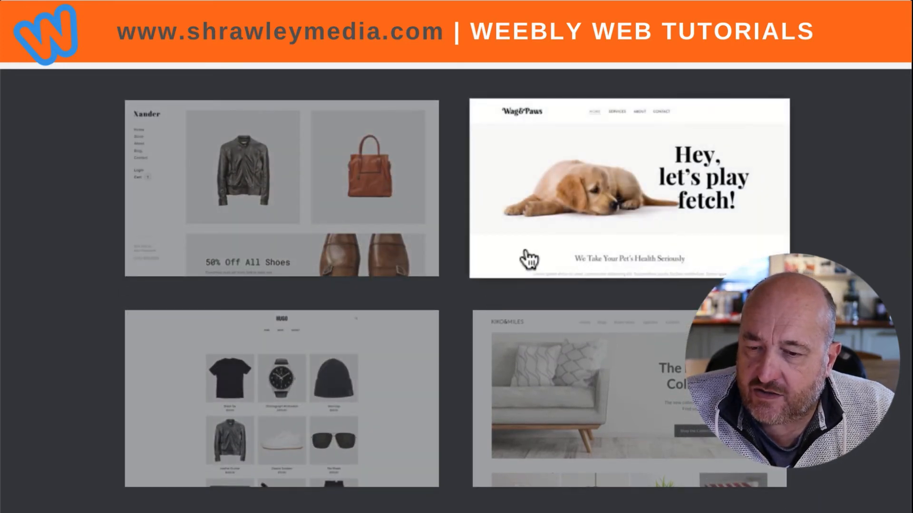
pyautogui.scroll(-10, 525, 258)
pyautogui.scroll(-6, 274, 210)
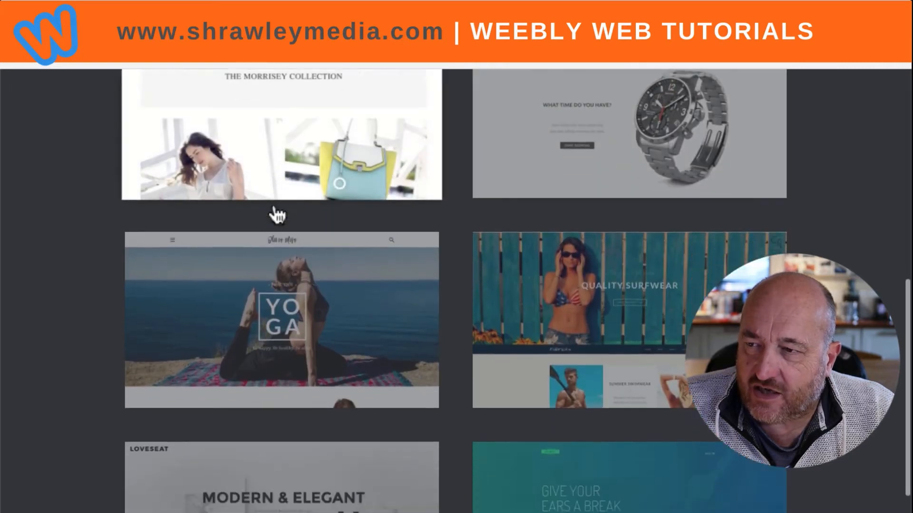
pyautogui.scroll(-3, 412, 240)
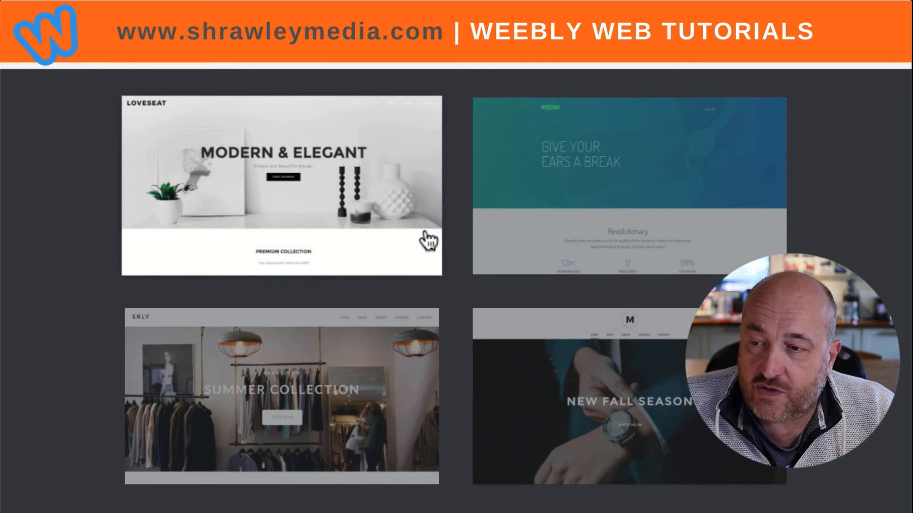
pyautogui.scroll(15, 429, 241)
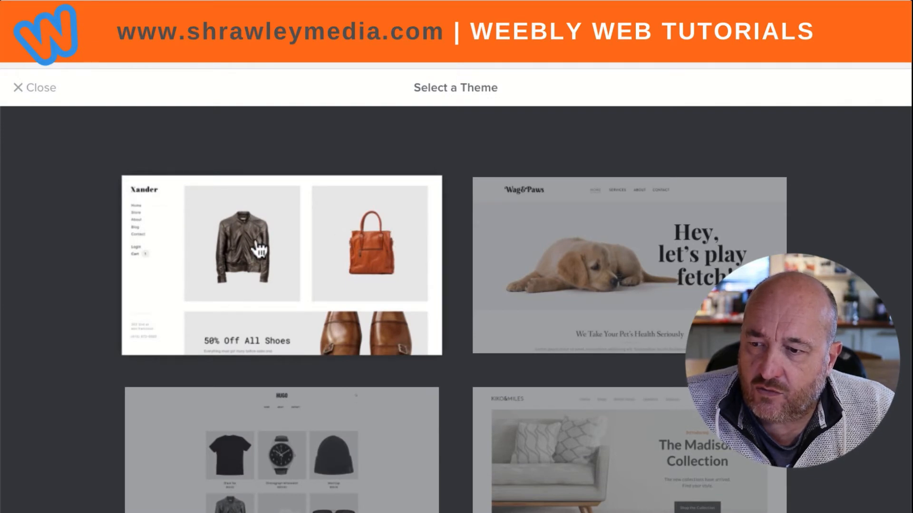
pyautogui.scroll(-5, 259, 248)
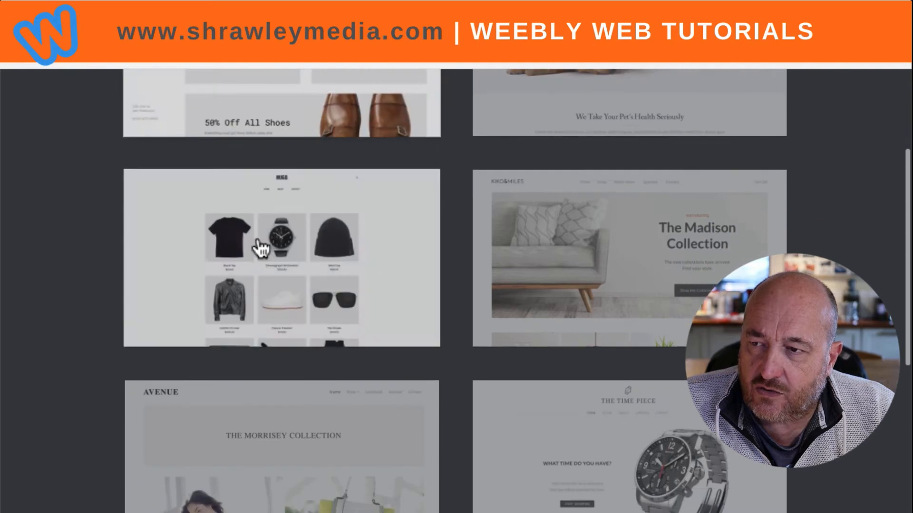
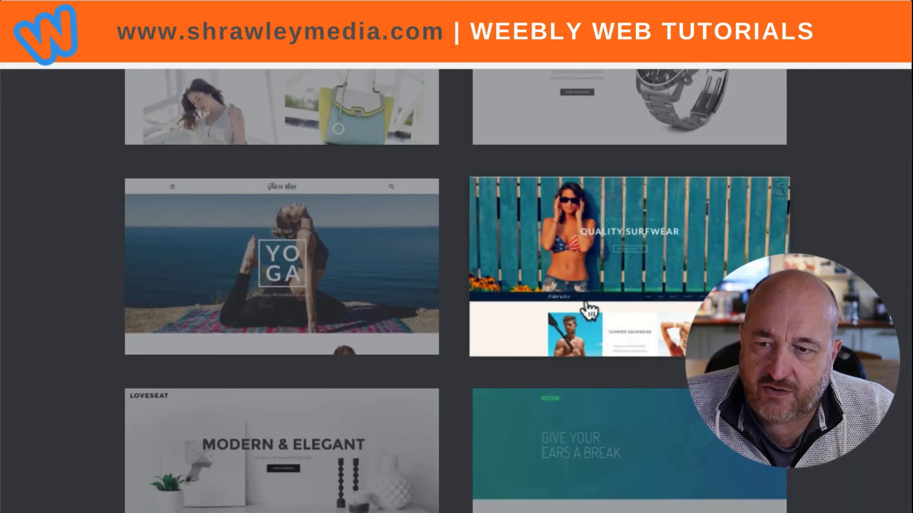
# Preview the Quality Surfwear theme and examine its home page from the header image down to the newsletter sign-up and footer.
pyautogui.scroll(-1, 623, 285)
pyautogui.click(618, 282)
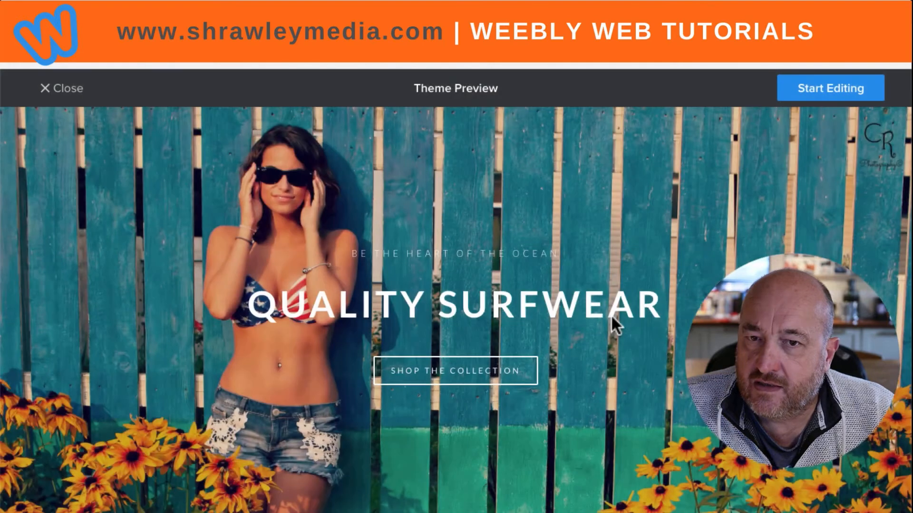
pyautogui.scroll(-1, 589, 308)
pyautogui.scroll(-3, 588, 308)
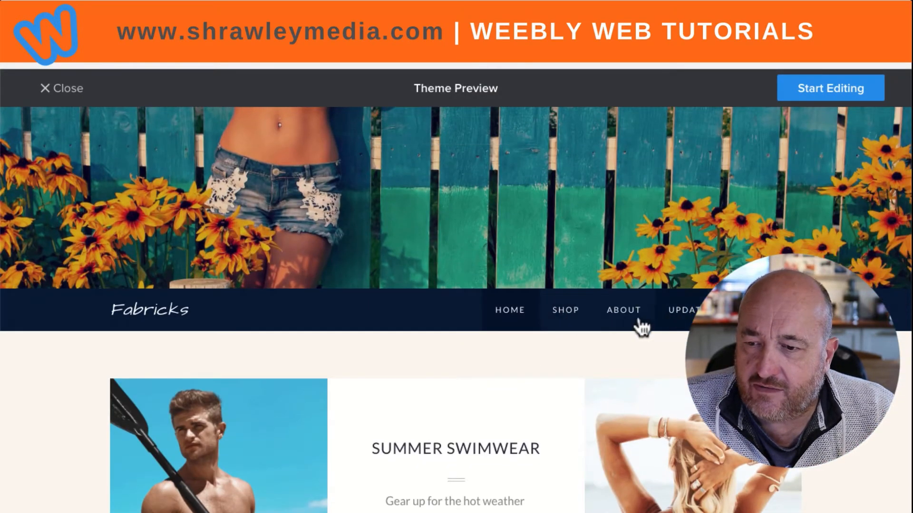
pyautogui.scroll(-10, 632, 326)
pyautogui.scroll(-9, 628, 316)
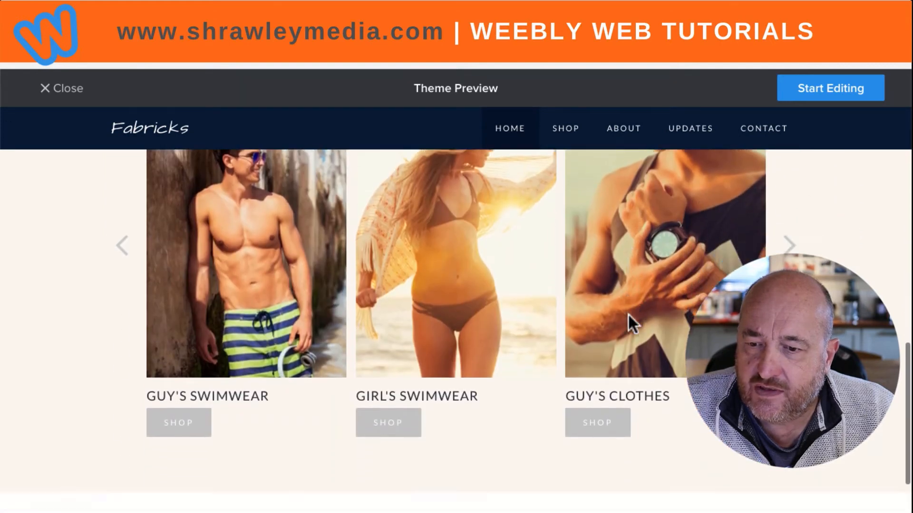
pyautogui.scroll(-3, 630, 316)
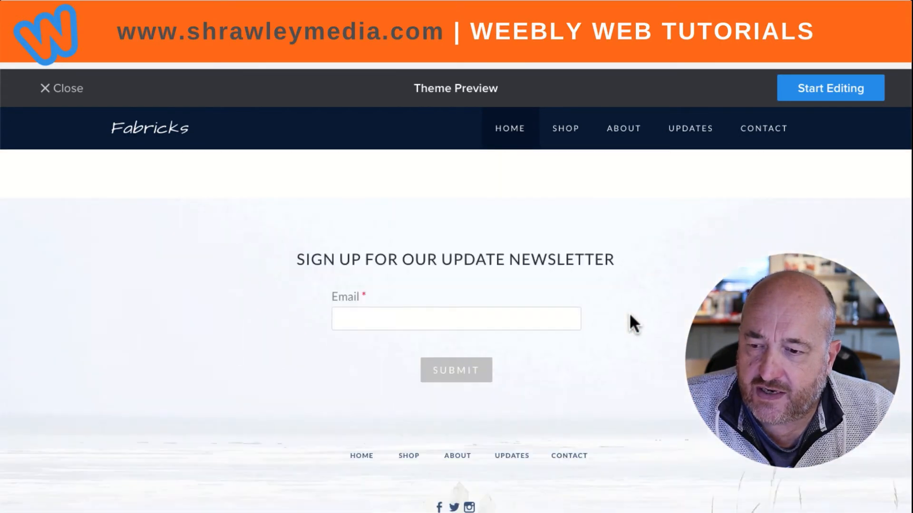
pyautogui.scroll(12, 630, 314)
pyautogui.scroll(-6, 631, 314)
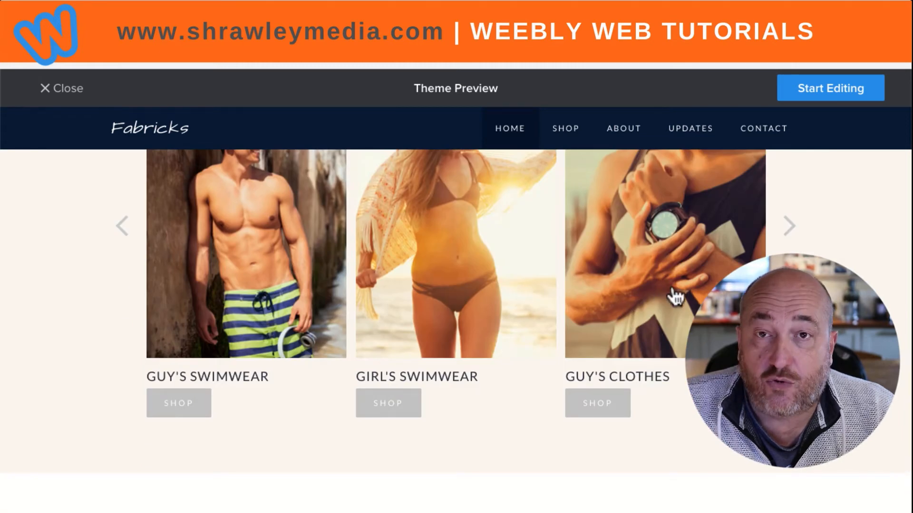
pyautogui.scroll(-4, 639, 296)
pyautogui.scroll(5, 639, 295)
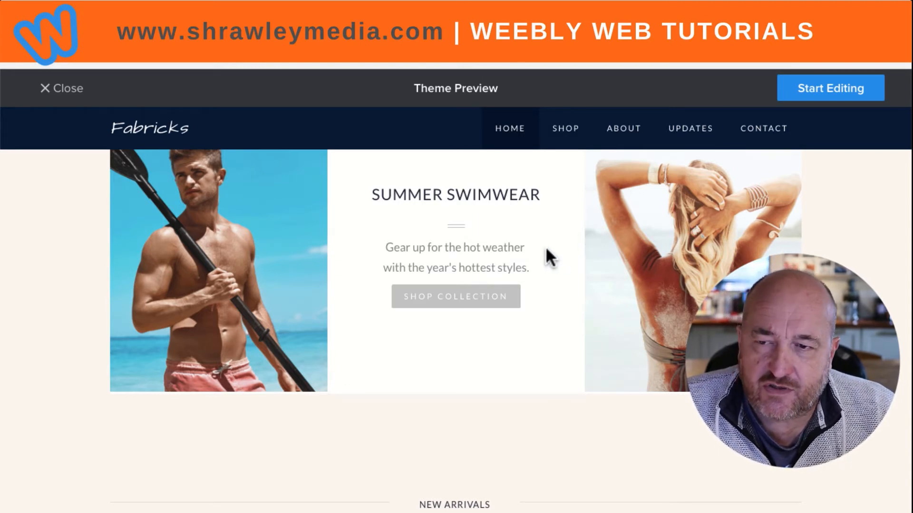
pyautogui.scroll(6, 545, 247)
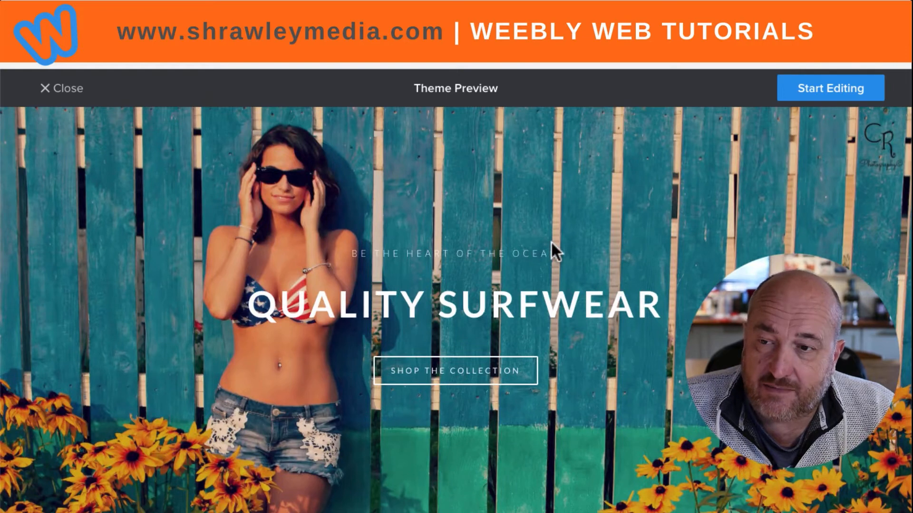
pyautogui.scroll(-2, 552, 240)
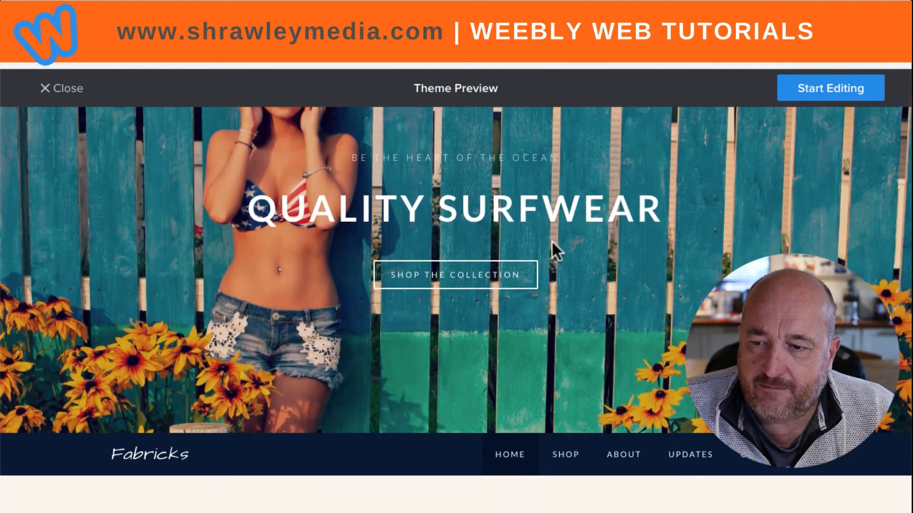
pyautogui.scroll(2, 552, 240)
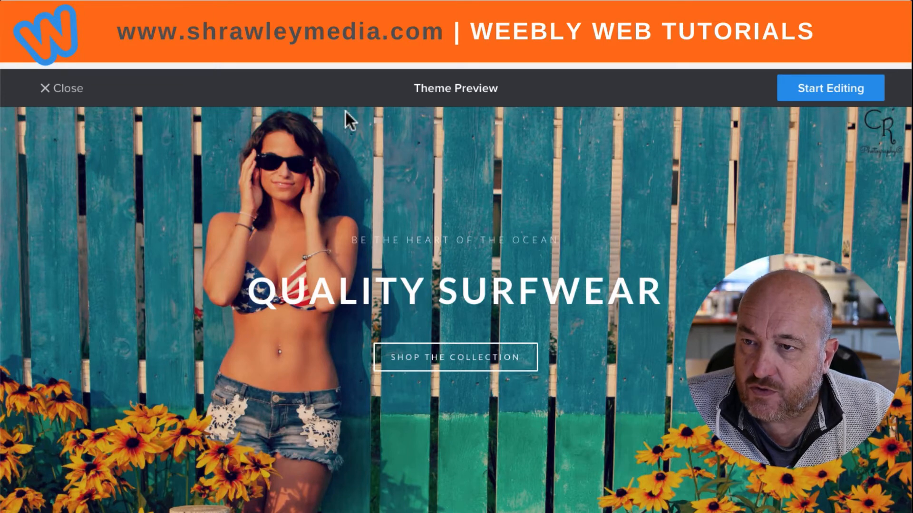
pyautogui.scroll(-10, 523, 203)
pyautogui.scroll(4, 525, 208)
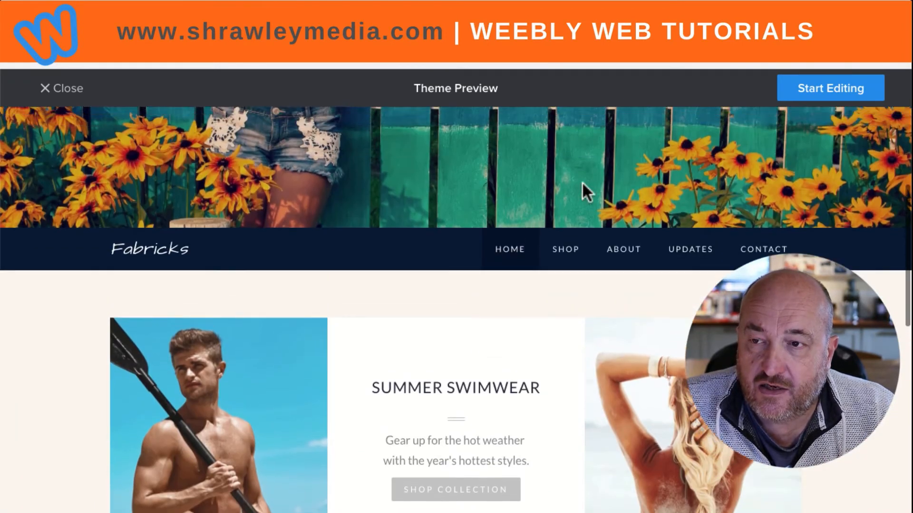
pyautogui.scroll(6, 551, 238)
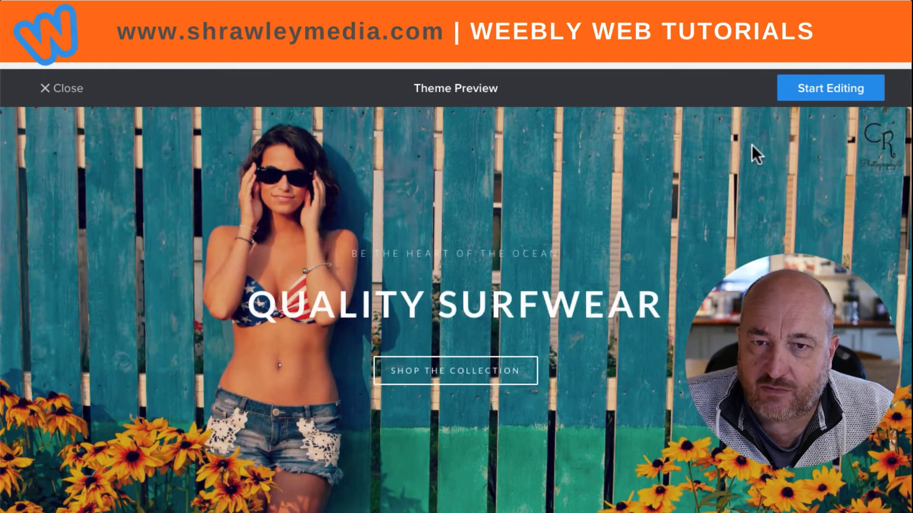
# Start editing the site with the previewed Quality Surfwear theme and dismiss the domain name selection.
pyautogui.click(806, 100)
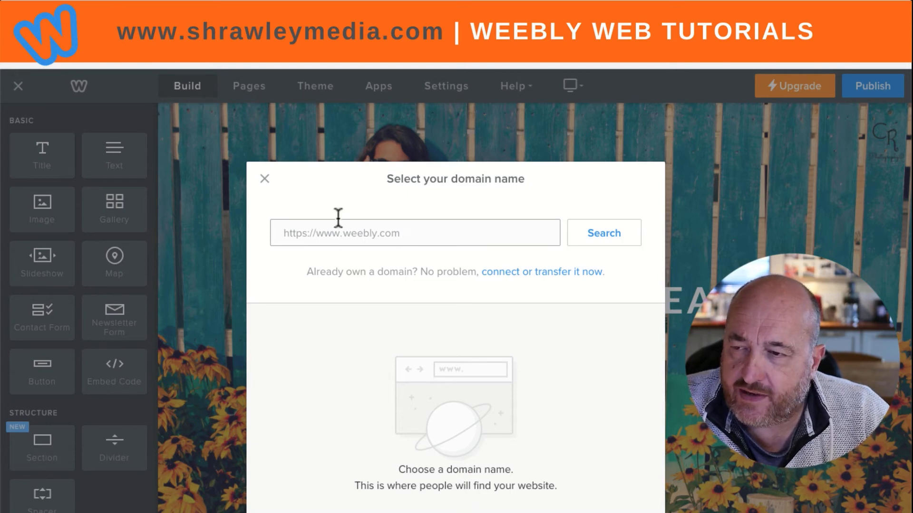
pyautogui.click(265, 180)
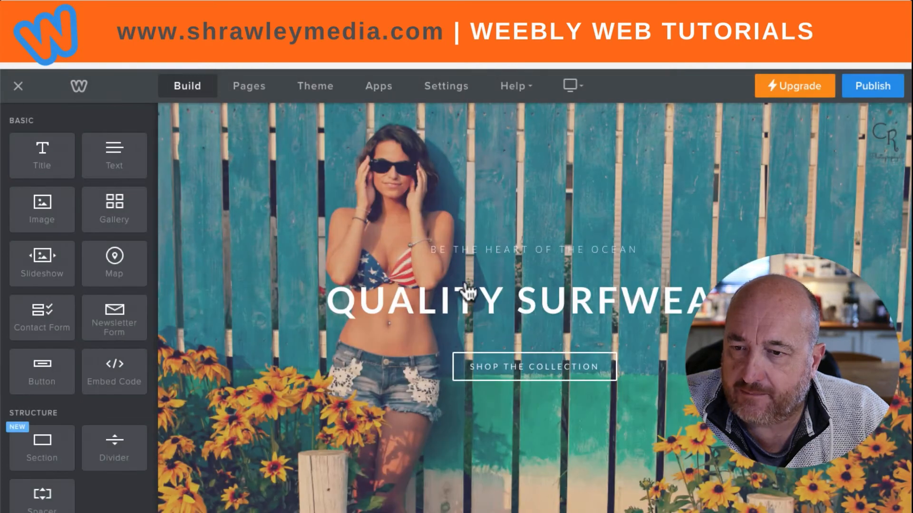
# Look over the home page in the editor, including the header image, navigation bar and Summer Swimwear section.
pyautogui.scroll(-2, 422, 283)
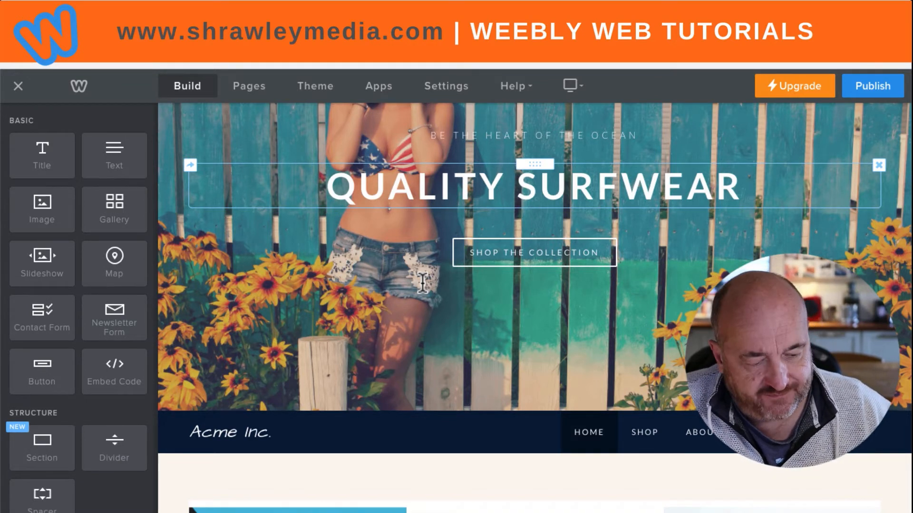
pyautogui.scroll(2, 422, 282)
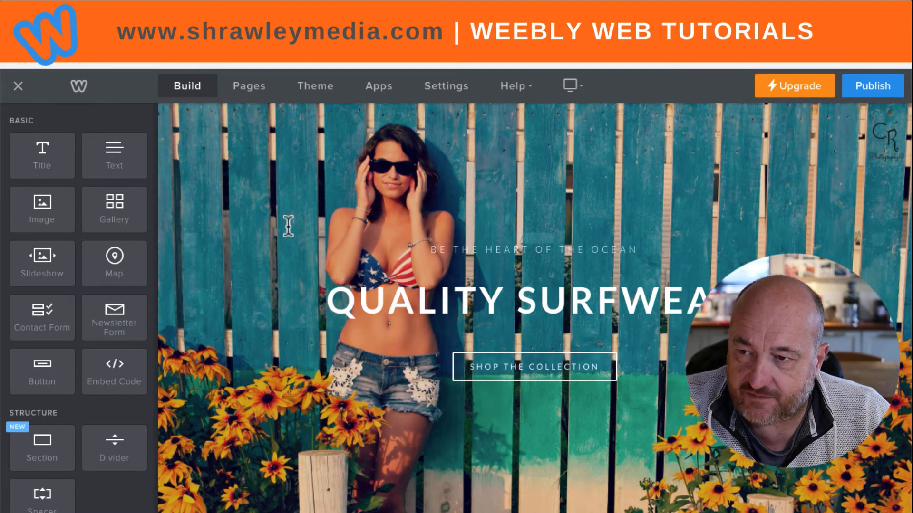
pyautogui.scroll(-8, 495, 464)
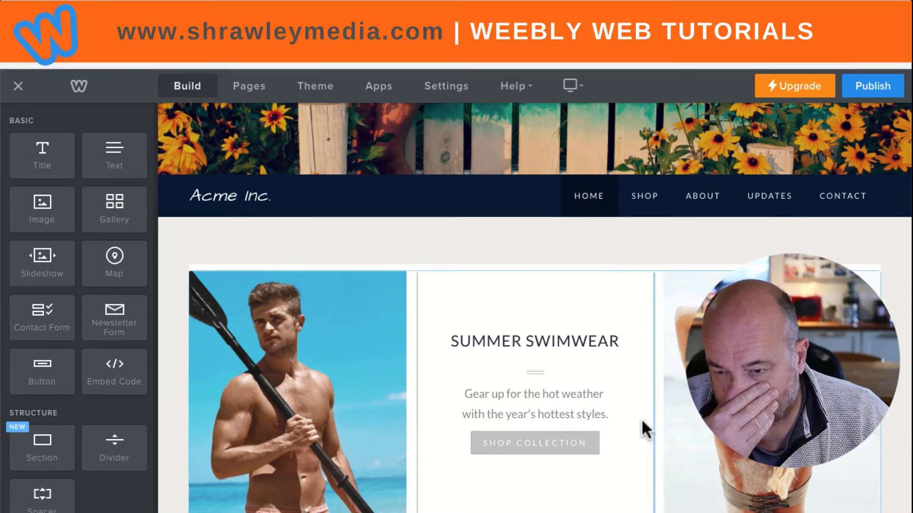
pyautogui.scroll(8, 582, 415)
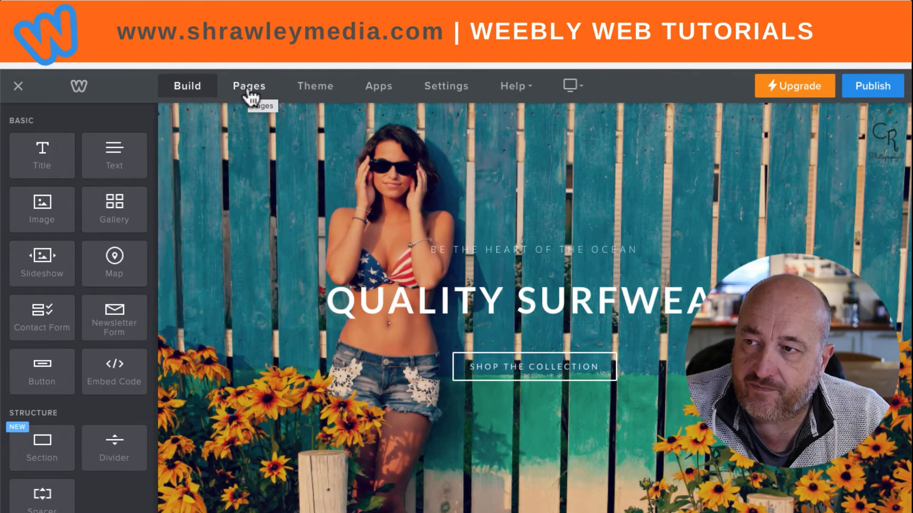
# Show the site's page list and view the page types that can be added, without adding one.
pyautogui.click(252, 90)
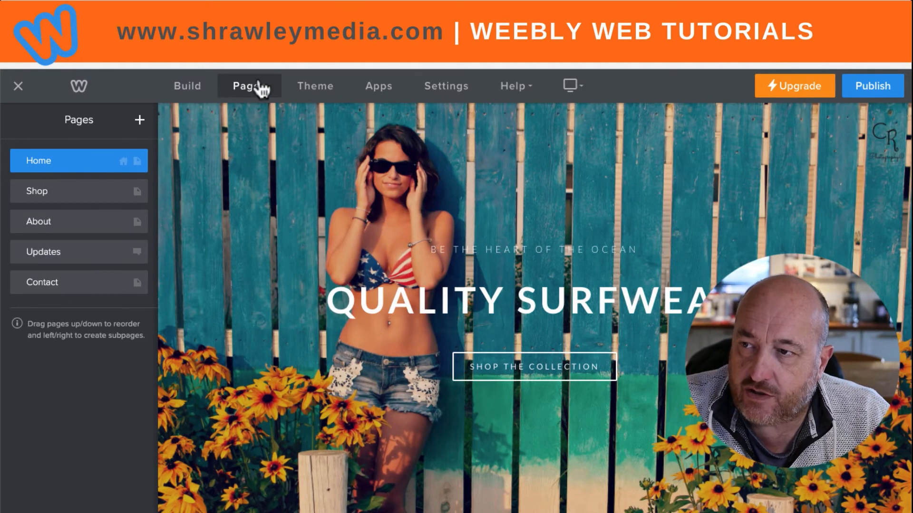
pyautogui.click(139, 122)
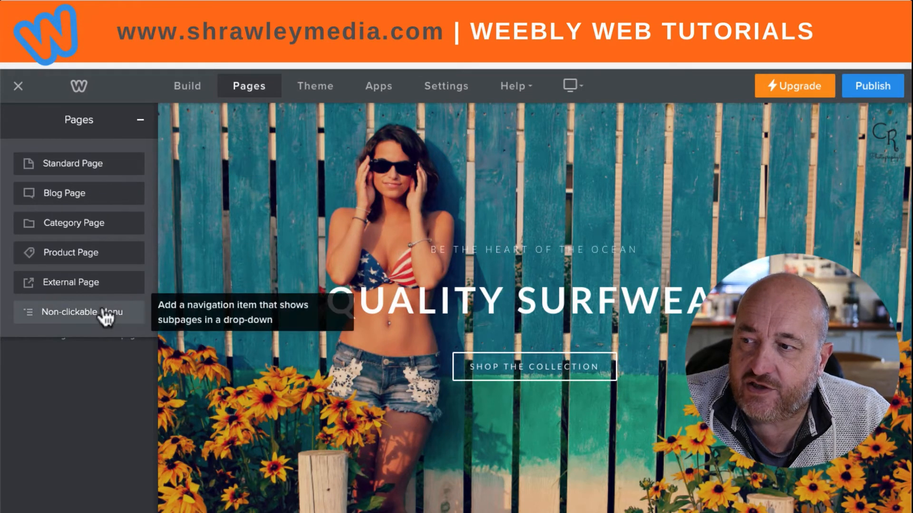
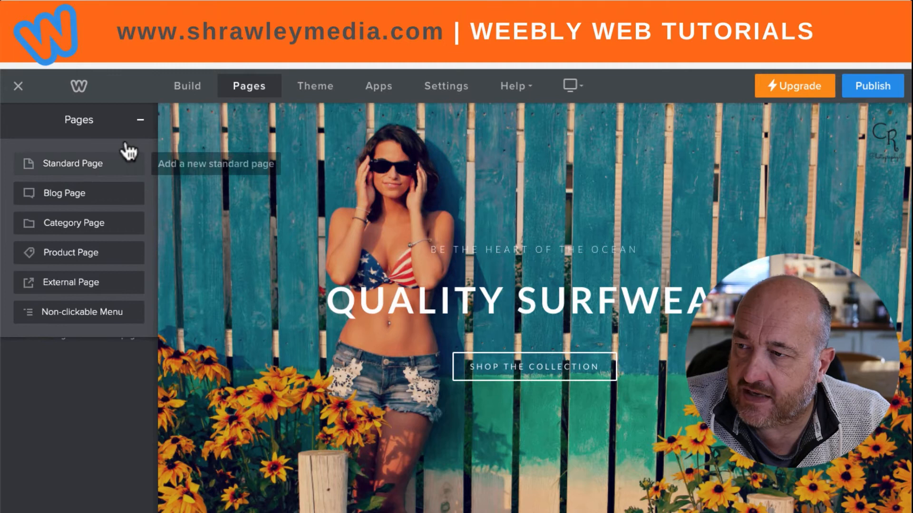
pyautogui.click(141, 122)
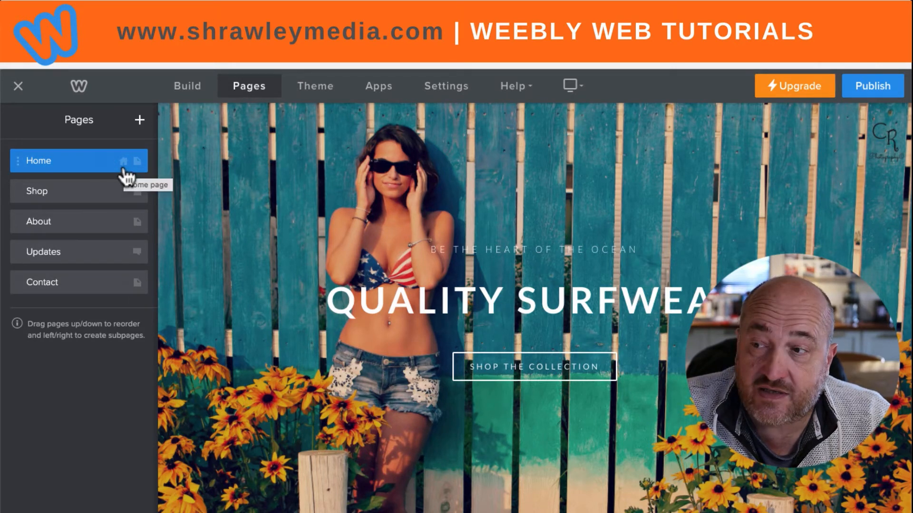
# Open the Home page's settings to view its page name field, and return to the page list.
pyautogui.click(46, 167)
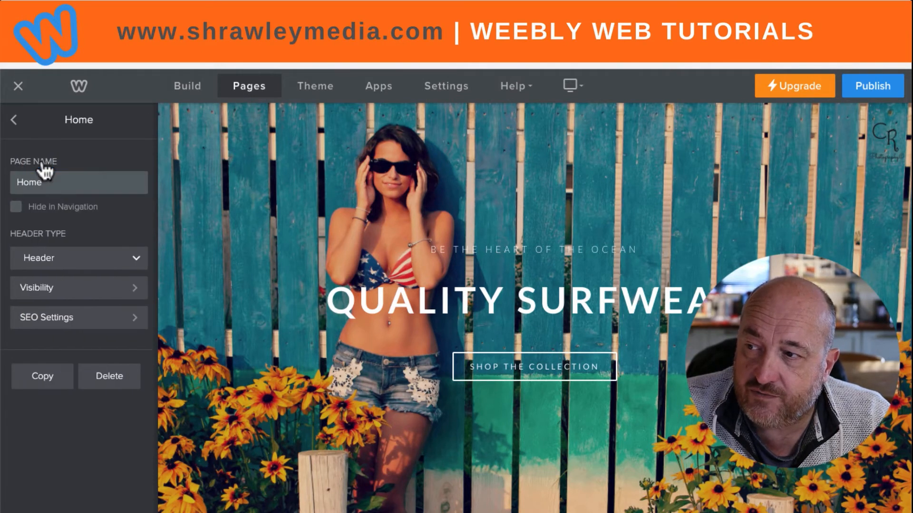
pyautogui.click(61, 183)
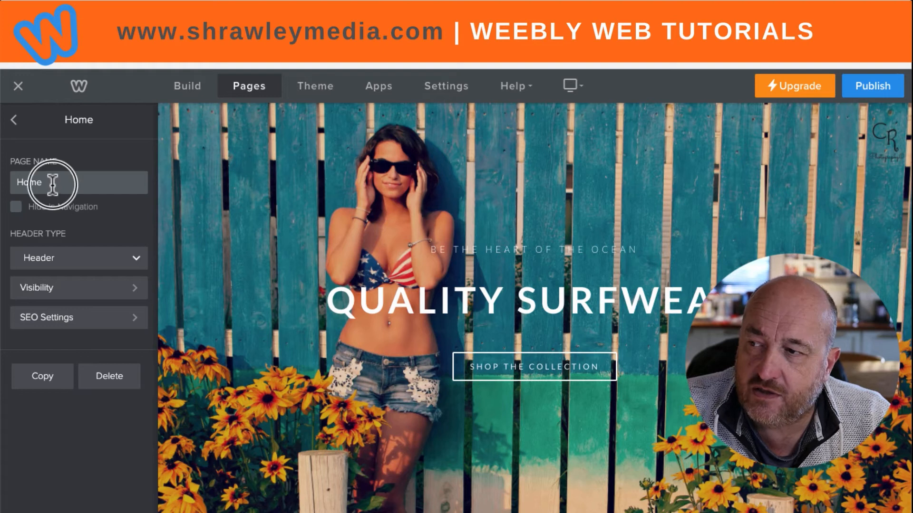
pyautogui.click(18, 122)
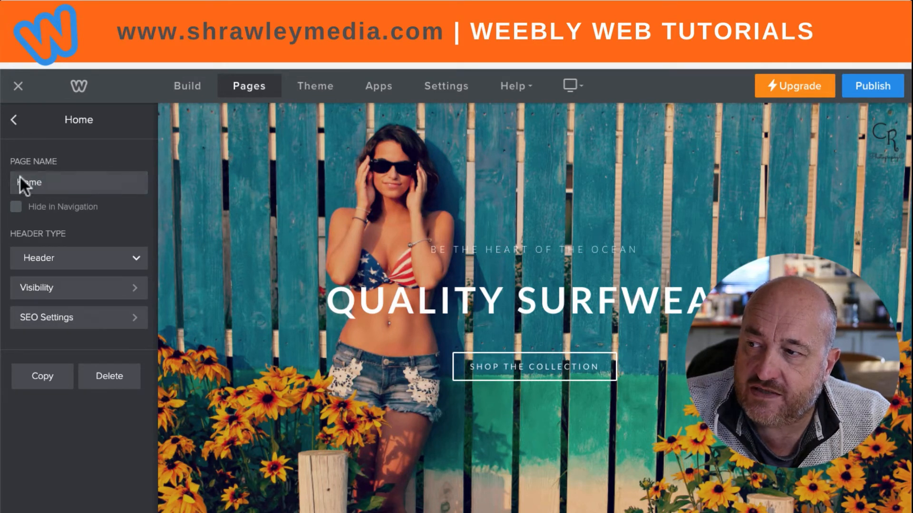
pyautogui.click(15, 119)
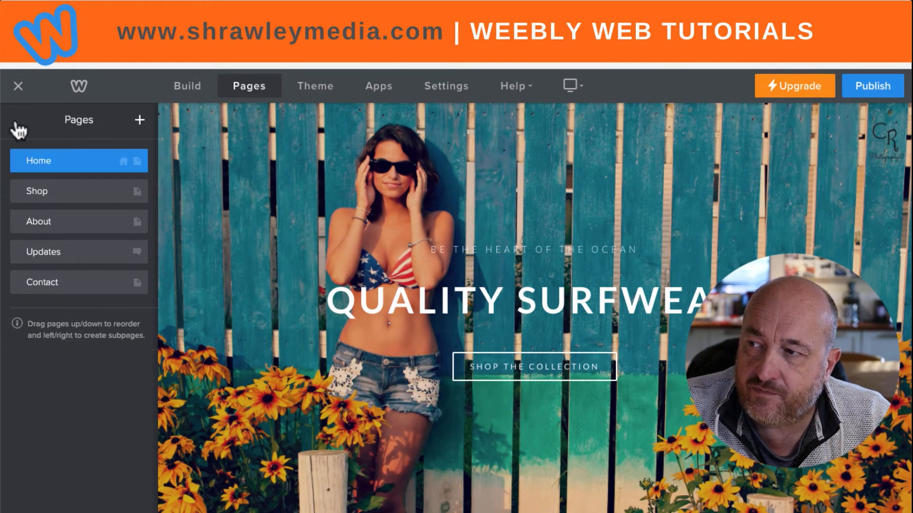
# Try hiding the Home page in the navigation from its page settings, and make it shown again.
pyautogui.click(65, 164)
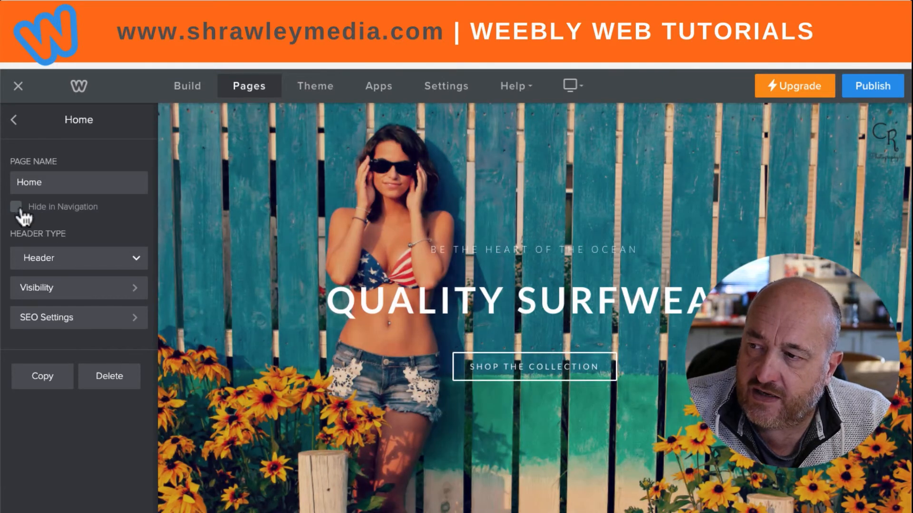
pyautogui.click(17, 207)
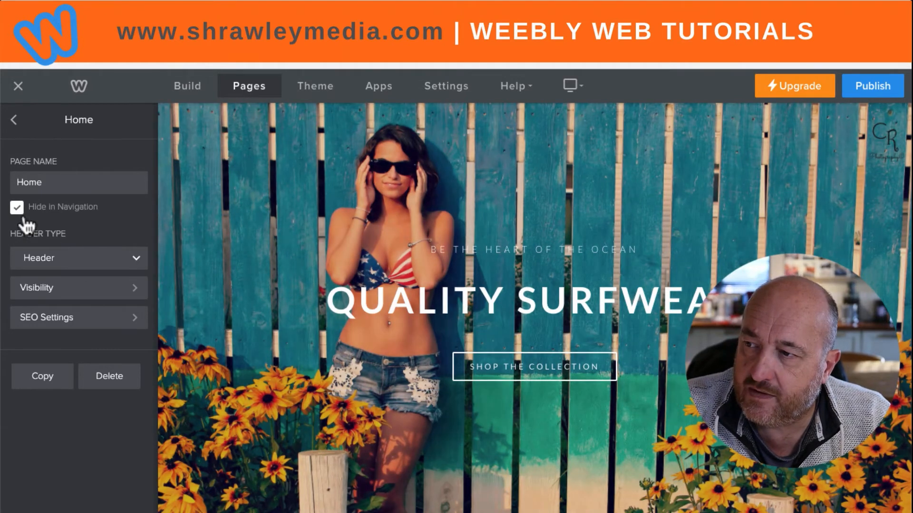
pyautogui.click(19, 210)
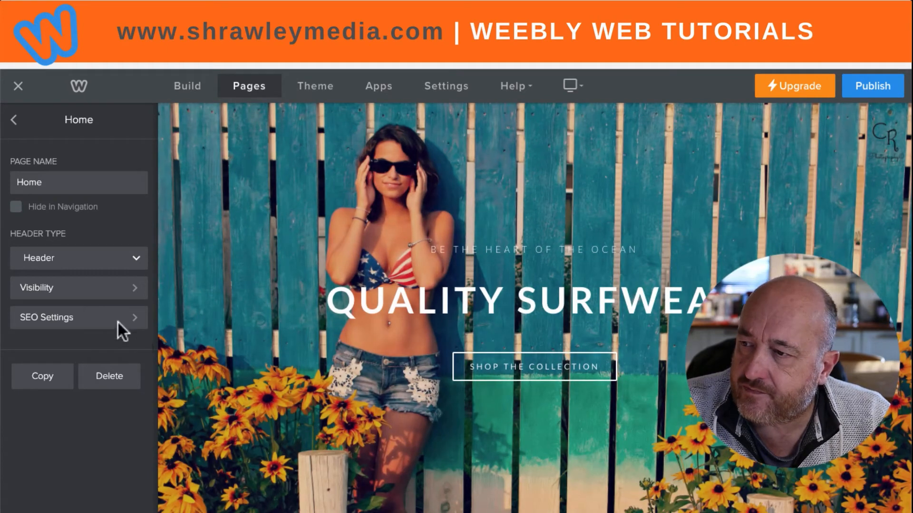
# Try the No Header and Splash header types on the Home page, and set the header type back to Header.
pyautogui.click(137, 269)
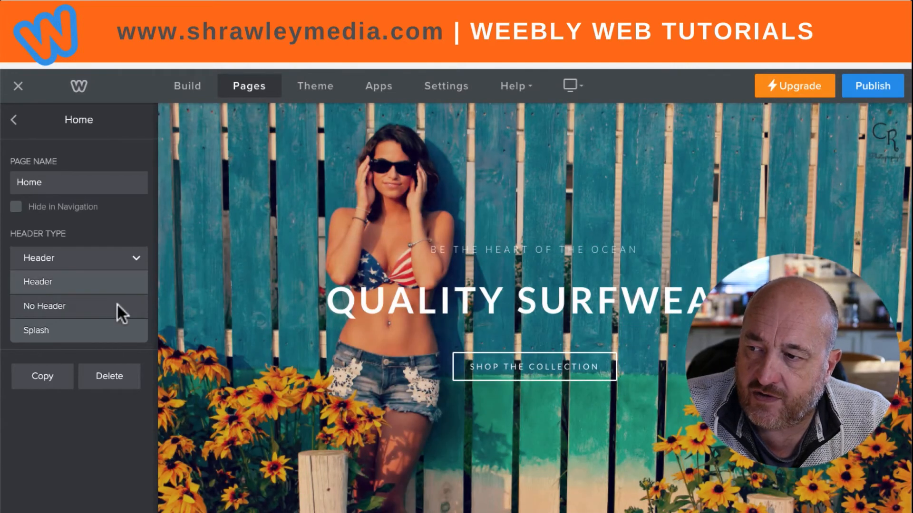
pyautogui.click(118, 306)
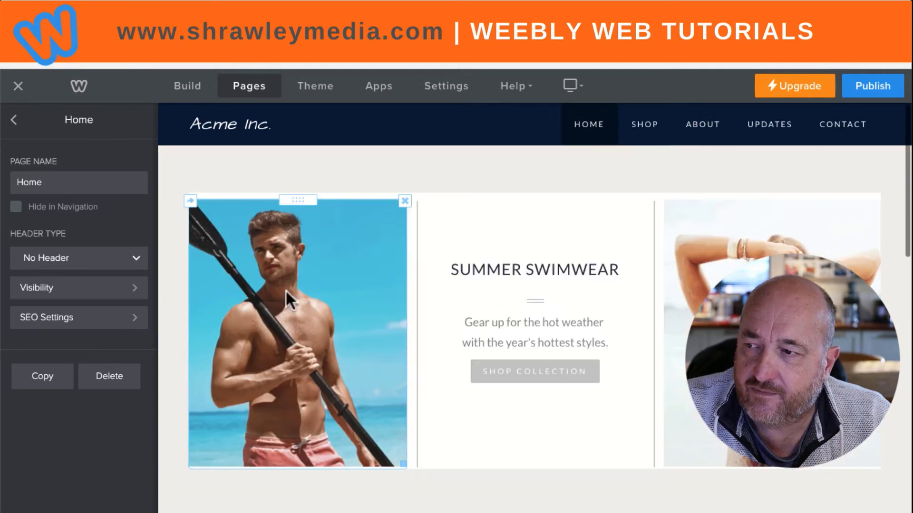
pyautogui.click(75, 258)
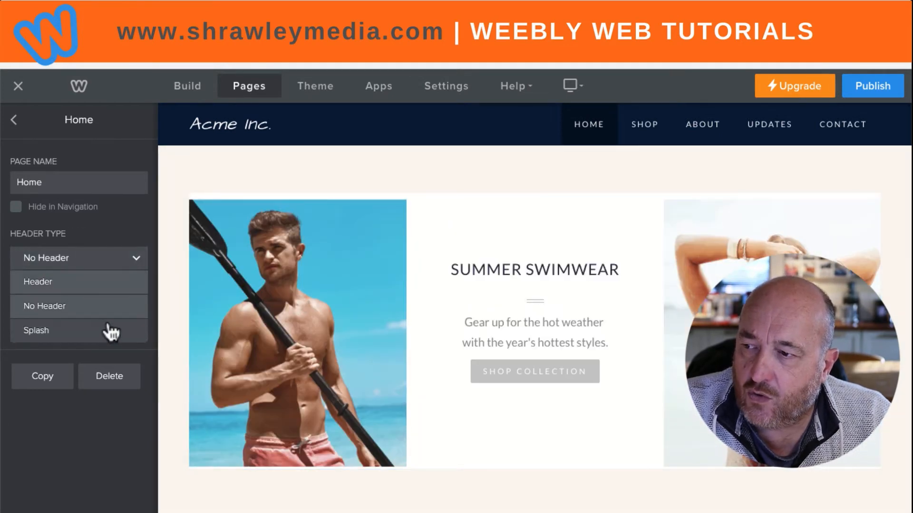
pyautogui.click(95, 338)
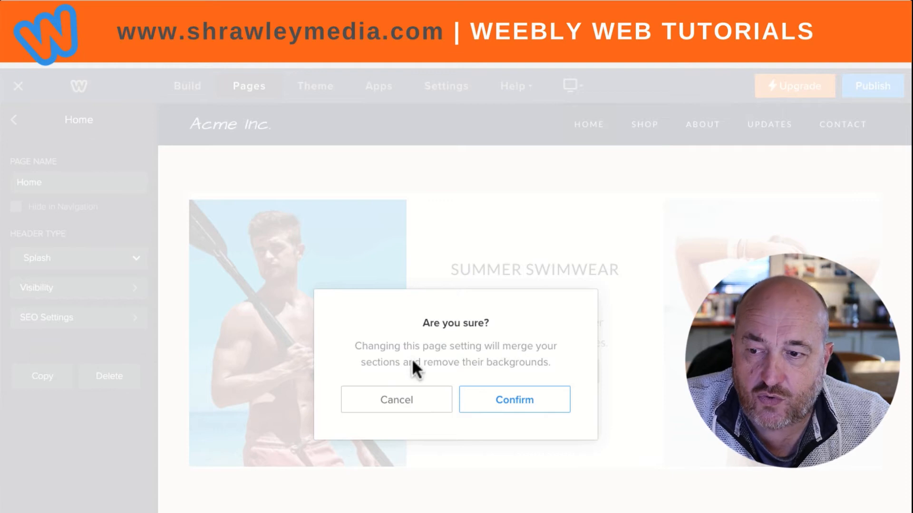
pyautogui.click(402, 412)
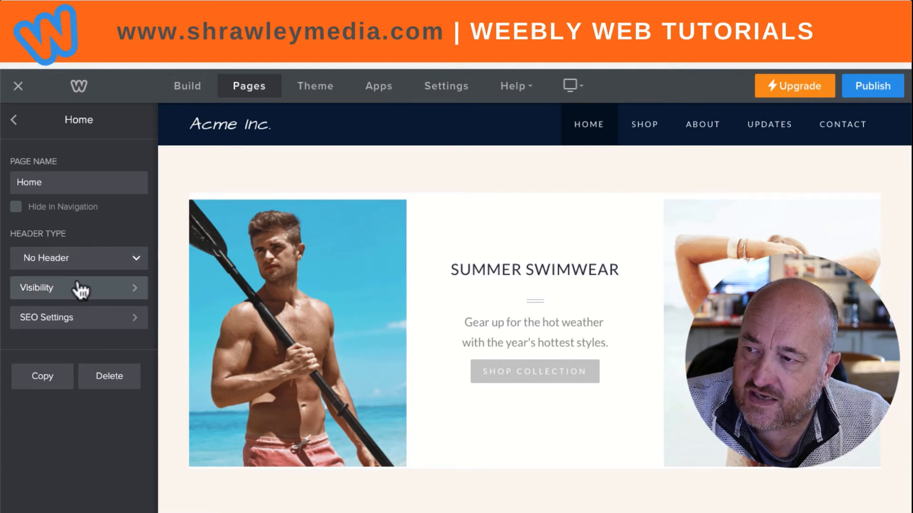
pyautogui.click(90, 263)
pyautogui.click(46, 281)
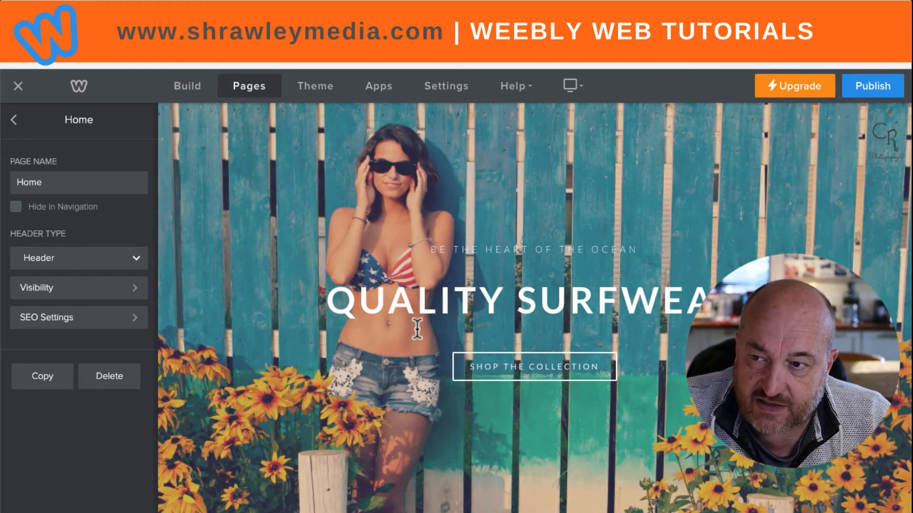
# Examine the Home page's sections and their borders, from the header image through Summer Swimwear and New Arrivals to the lower text section.
pyautogui.scroll(-8, 402, 346)
pyautogui.scroll(-3, 401, 344)
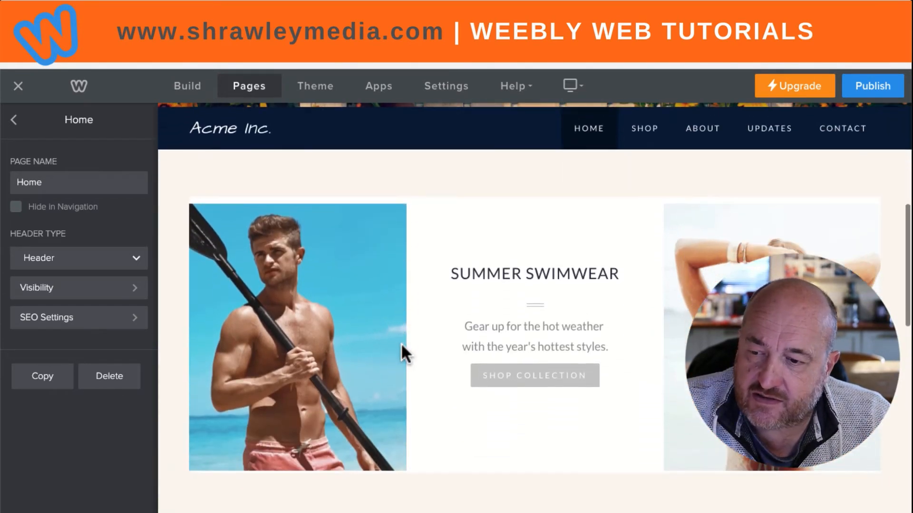
pyautogui.scroll(-3, 401, 343)
pyautogui.scroll(5, 401, 343)
pyautogui.scroll(-1, 401, 343)
pyautogui.scroll(1, 401, 343)
pyautogui.click(248, 199)
pyautogui.scroll(1, 248, 200)
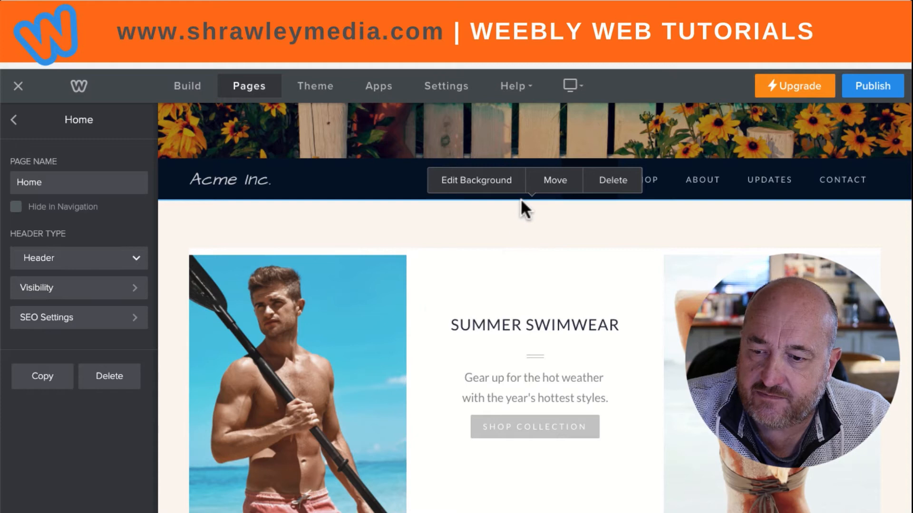
pyautogui.scroll(-10, 472, 256)
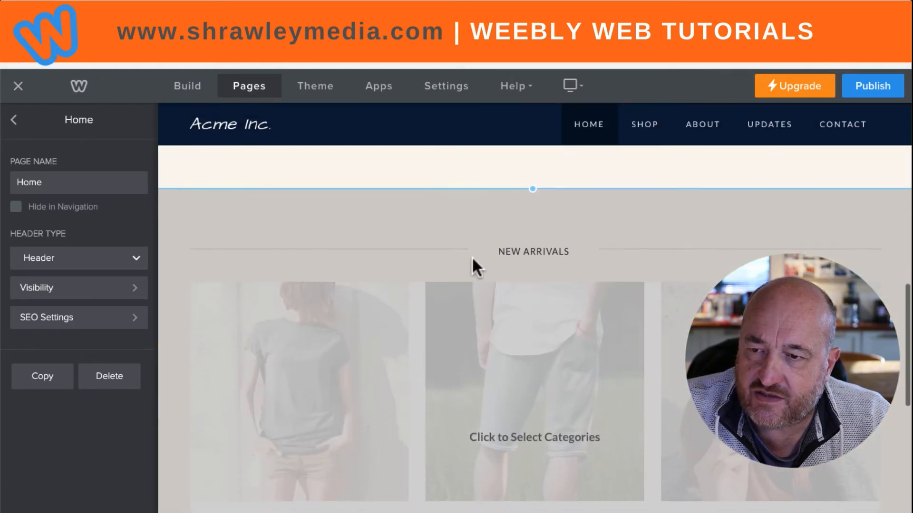
pyautogui.scroll(4, 502, 310)
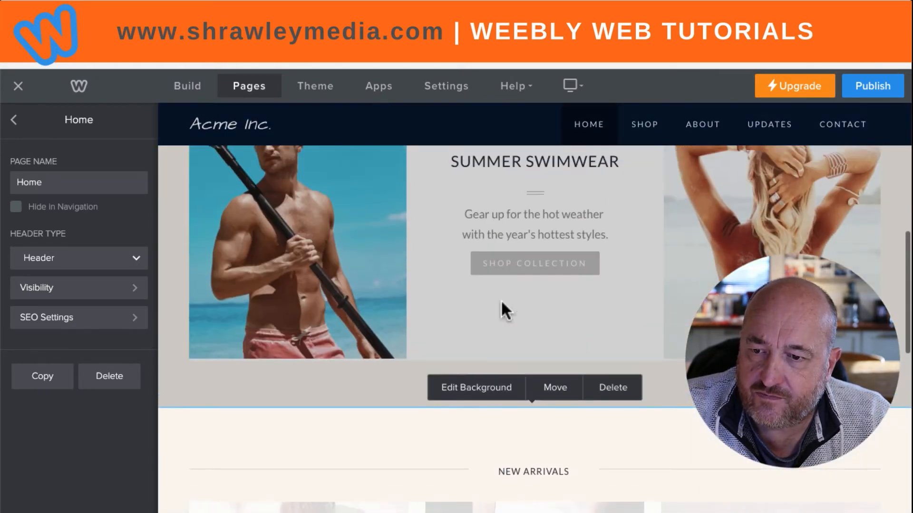
pyautogui.scroll(-7, 528, 452)
pyautogui.scroll(-7, 526, 452)
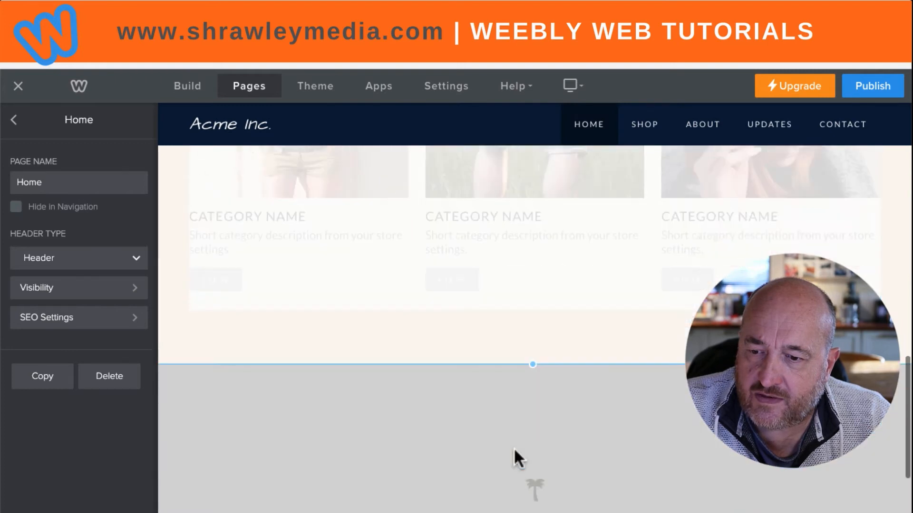
pyautogui.scroll(-5, 484, 384)
pyautogui.scroll(20, 485, 384)
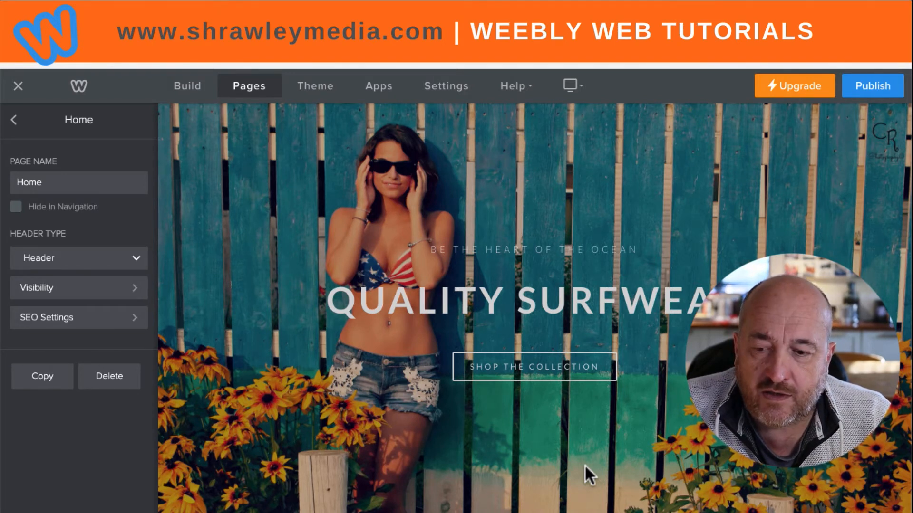
# View the Move and Copy options of the Summer Swimwear section, and close them without moving or copying it.
pyautogui.scroll(-10, 584, 464)
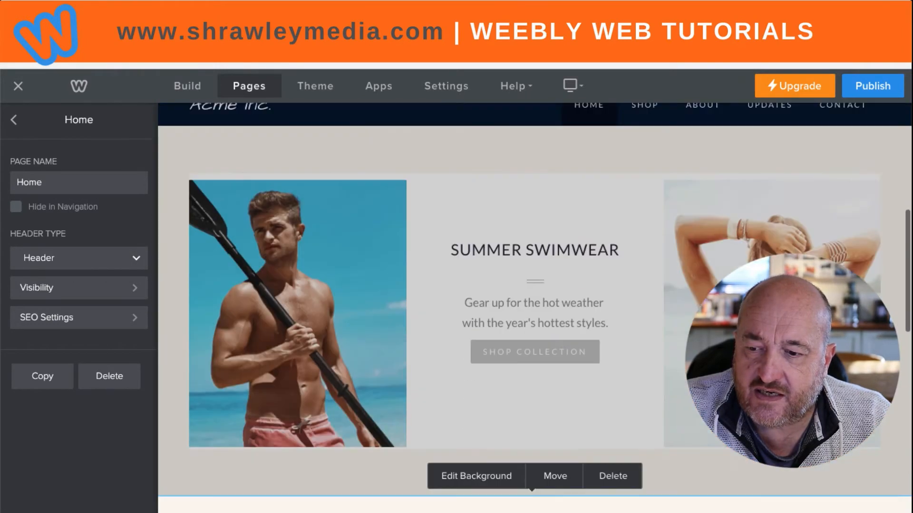
pyautogui.scroll(-1, 521, 469)
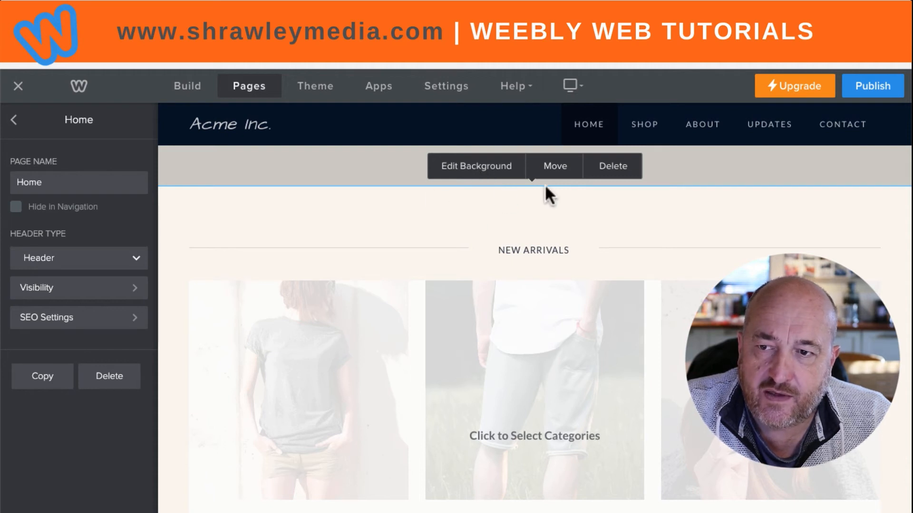
pyautogui.click(559, 169)
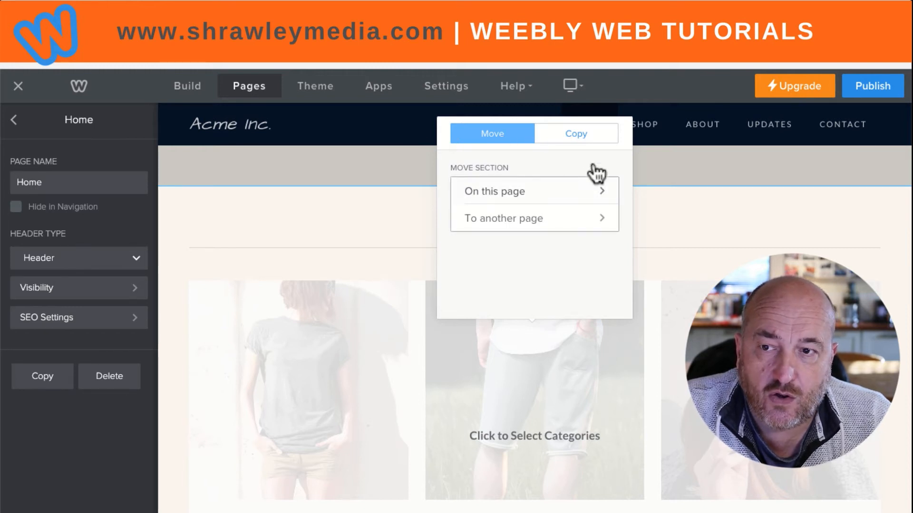
pyautogui.click(576, 138)
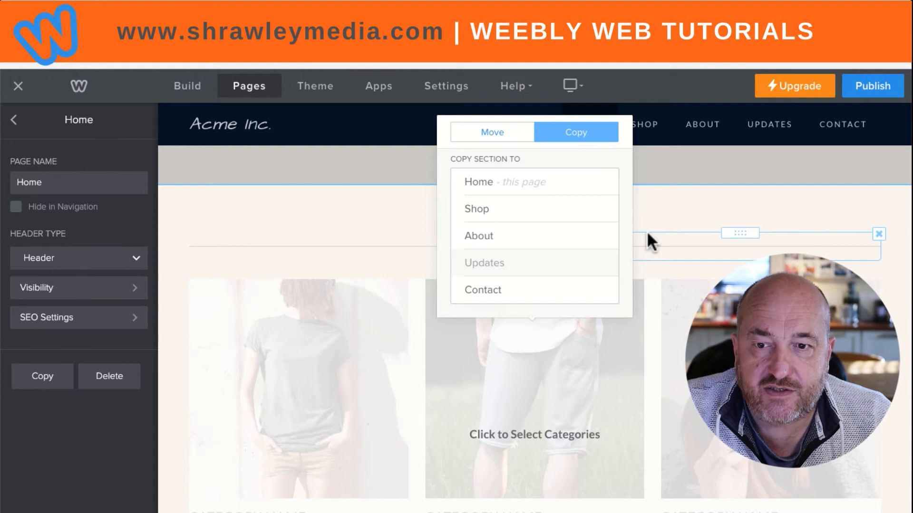
pyautogui.click(684, 205)
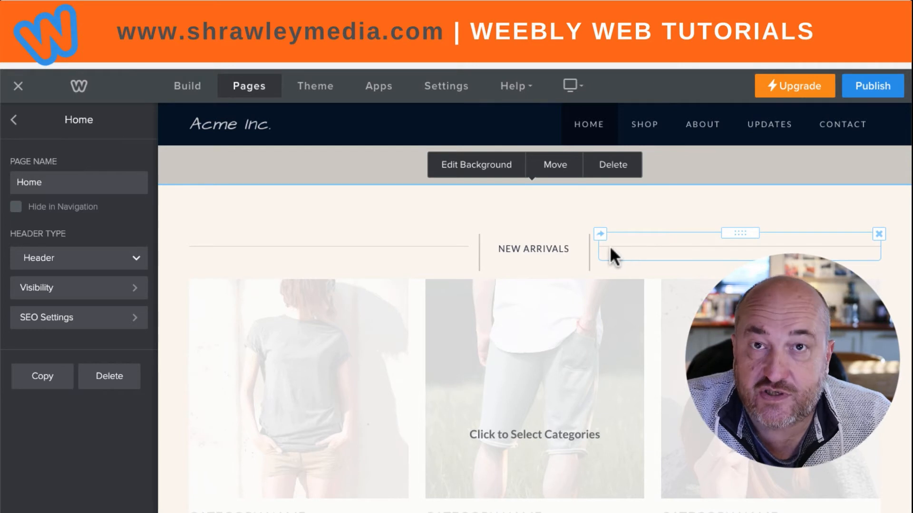
pyautogui.click(365, 170)
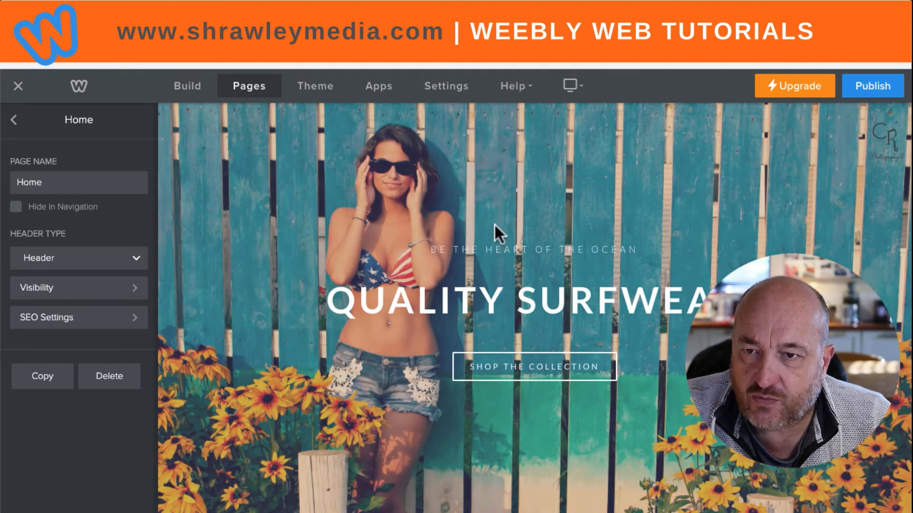
# Try to apply the Reveal scrolling effect in the Summer Swimwear section's background settings.
pyautogui.scroll(-5, 494, 223)
pyautogui.scroll(-8, 503, 229)
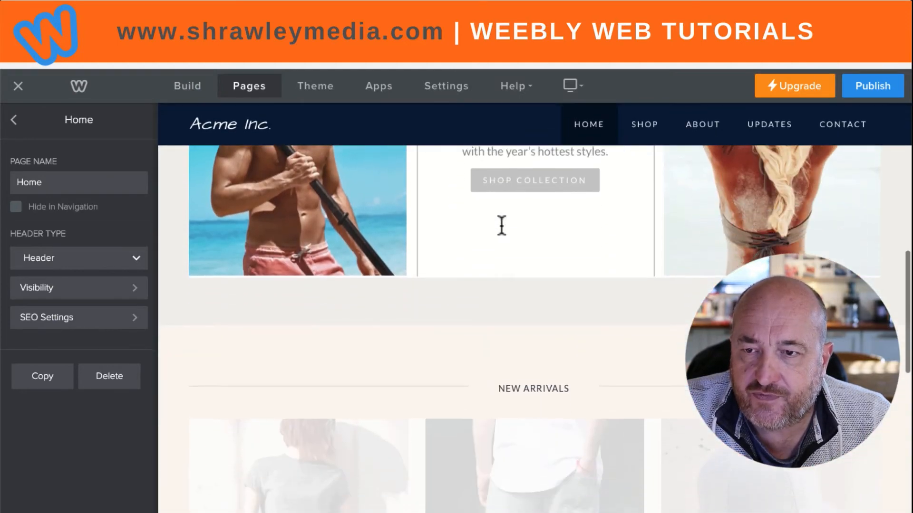
pyautogui.scroll(5, 502, 225)
pyautogui.scroll(5, 502, 225)
pyautogui.scroll(-9, 502, 230)
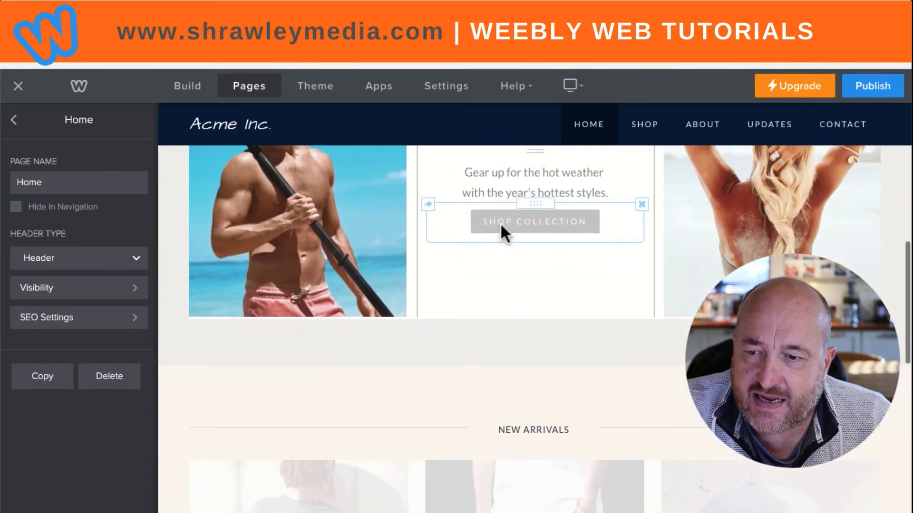
pyautogui.moveTo(545, 386)
pyautogui.scroll(1, 545, 386)
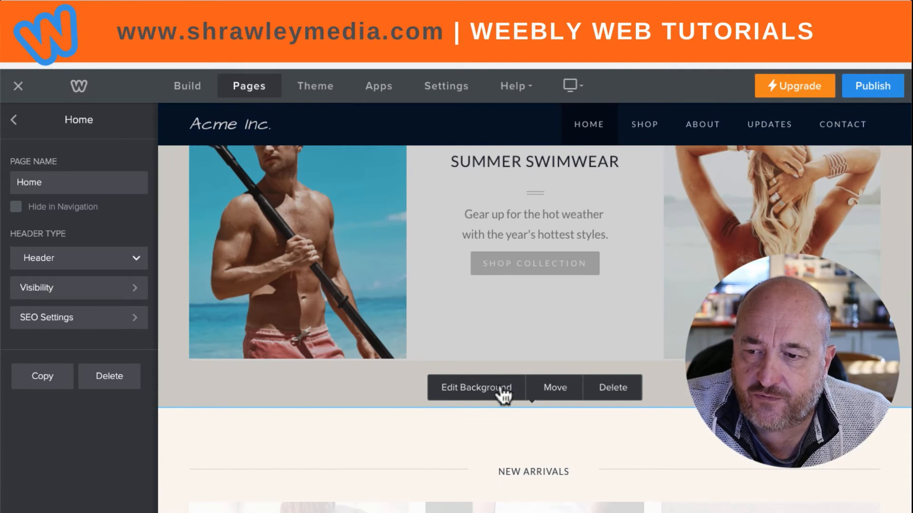
pyautogui.click(475, 389)
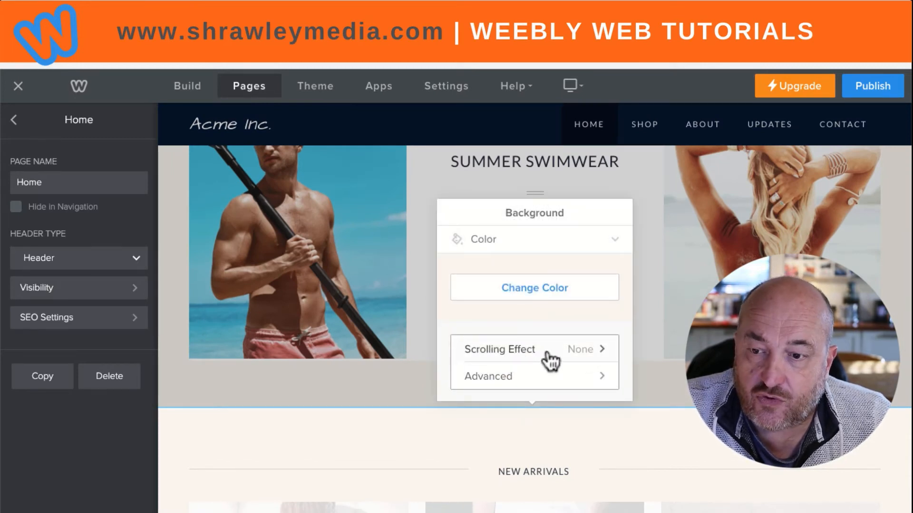
pyautogui.click(589, 350)
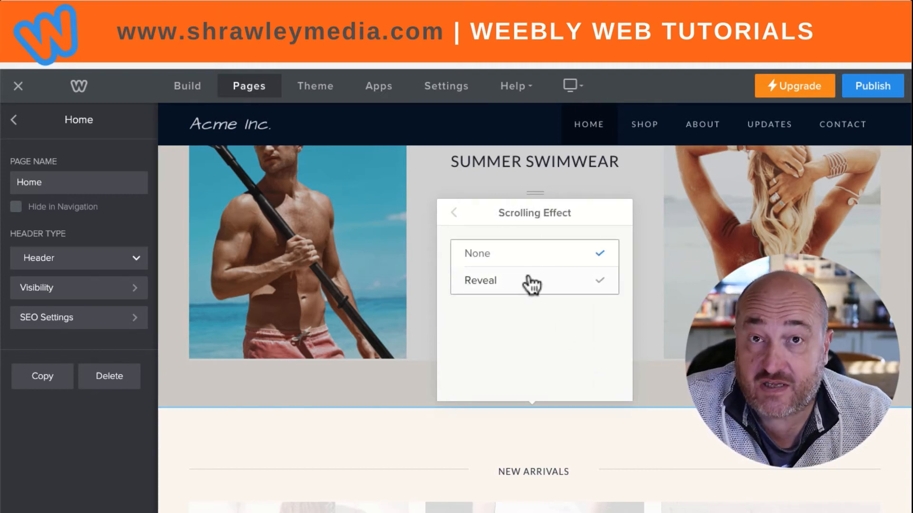
pyautogui.click(501, 282)
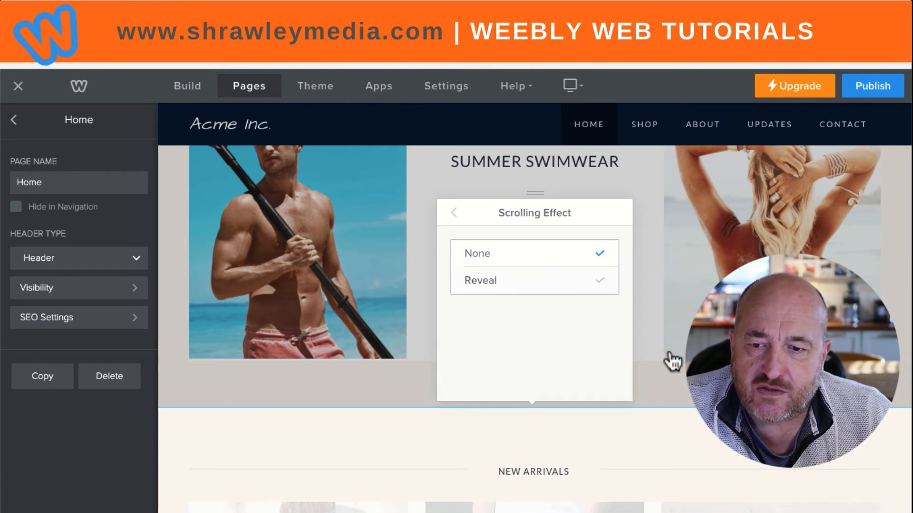
# Examine how the Home page scrolls with the Summer Swimwear section's scrolling effect set to None.
pyautogui.scroll(-4, 674, 355)
pyautogui.scroll(-20, 673, 355)
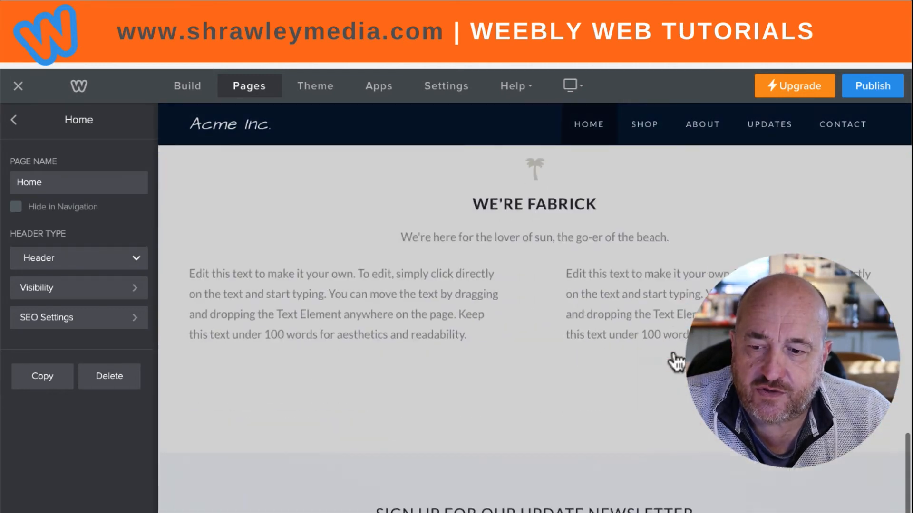
pyautogui.scroll(-1, 673, 354)
pyautogui.scroll(20, 673, 353)
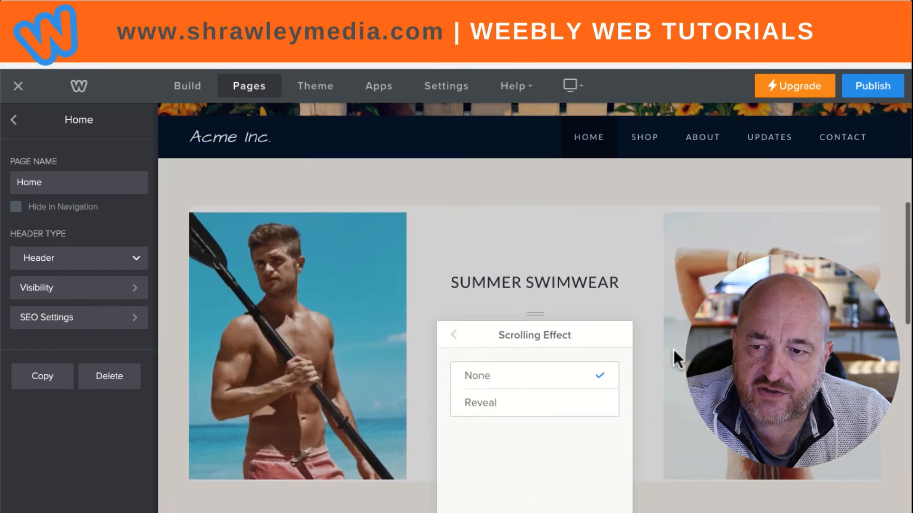
# Try the Reveal scrolling effect on the Summer Swimwear section and examine how the Home page scrolls from the header image to the lower text section.
pyautogui.click(589, 429)
pyautogui.scroll(5, 670, 393)
pyautogui.scroll(-4, 670, 392)
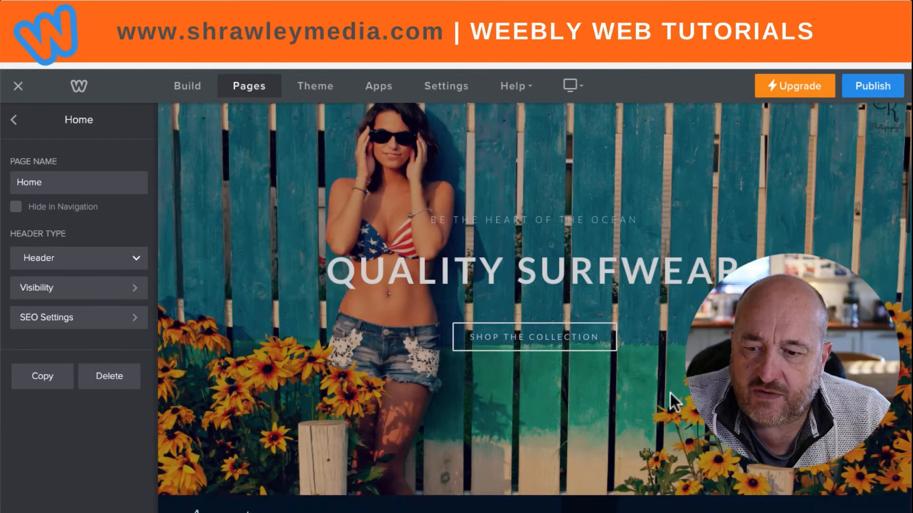
pyautogui.scroll(-5, 669, 394)
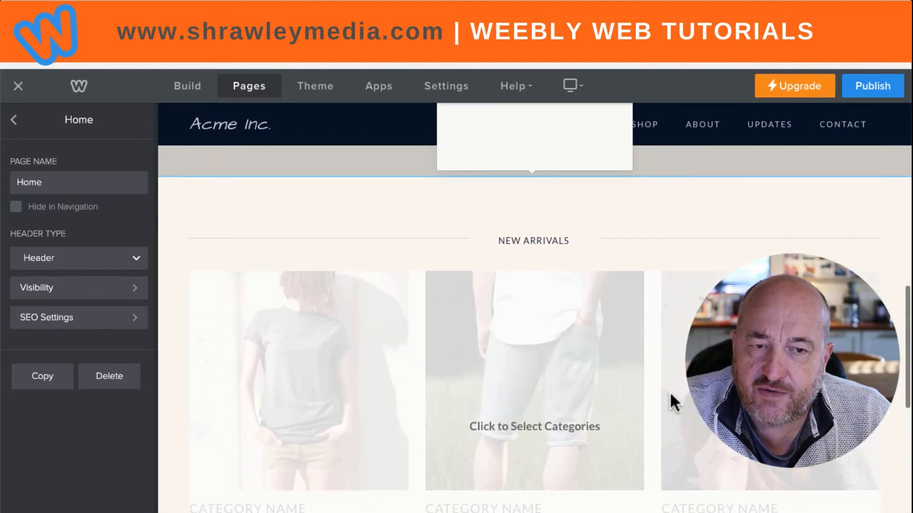
pyautogui.scroll(4, 672, 395)
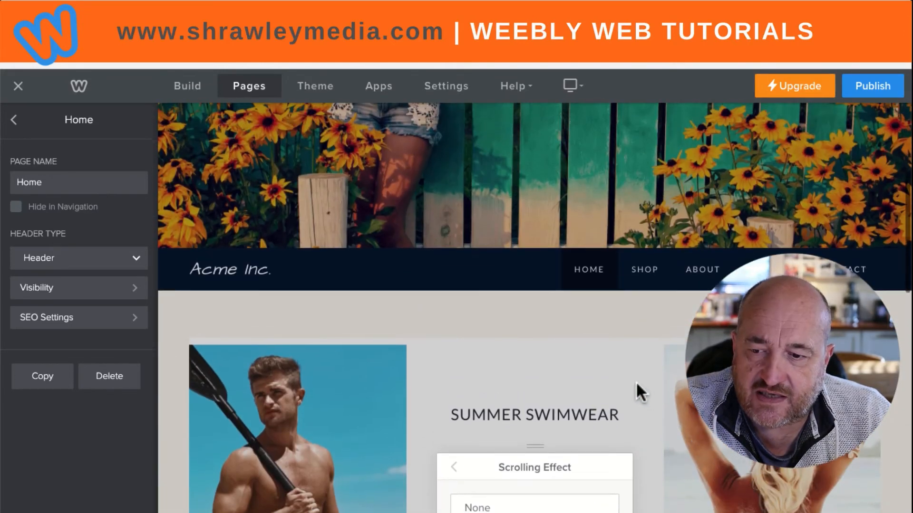
pyautogui.scroll(-3, 636, 387)
pyautogui.scroll(1, 635, 381)
pyautogui.scroll(-1, 635, 382)
pyautogui.scroll(5, 632, 352)
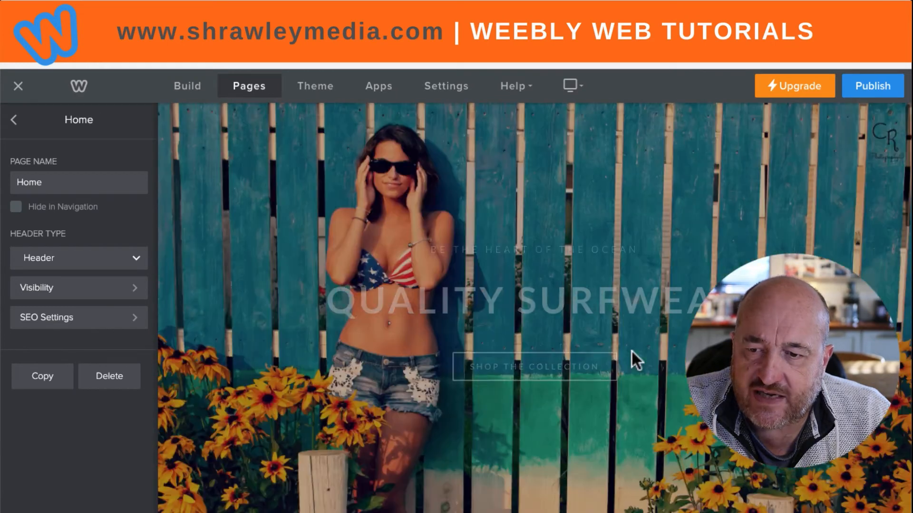
pyautogui.scroll(-5, 632, 352)
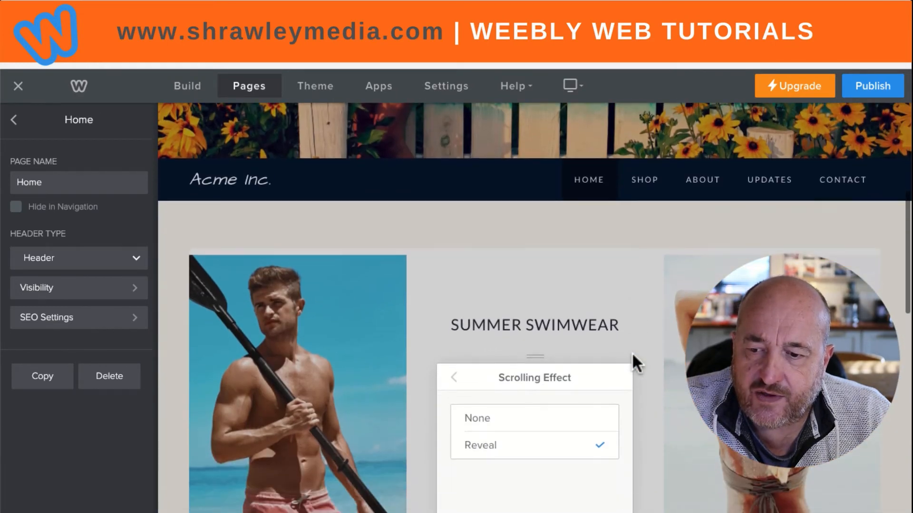
pyautogui.scroll(-2, 632, 352)
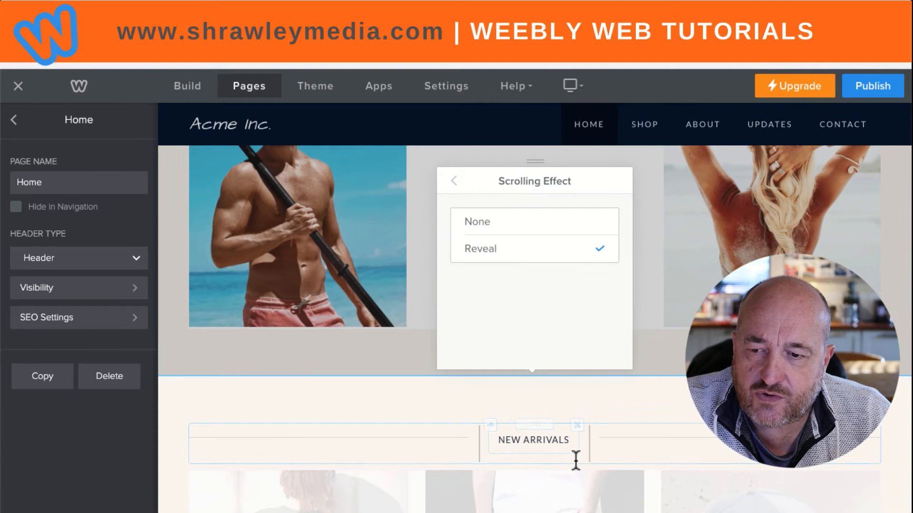
pyautogui.scroll(-4, 614, 449)
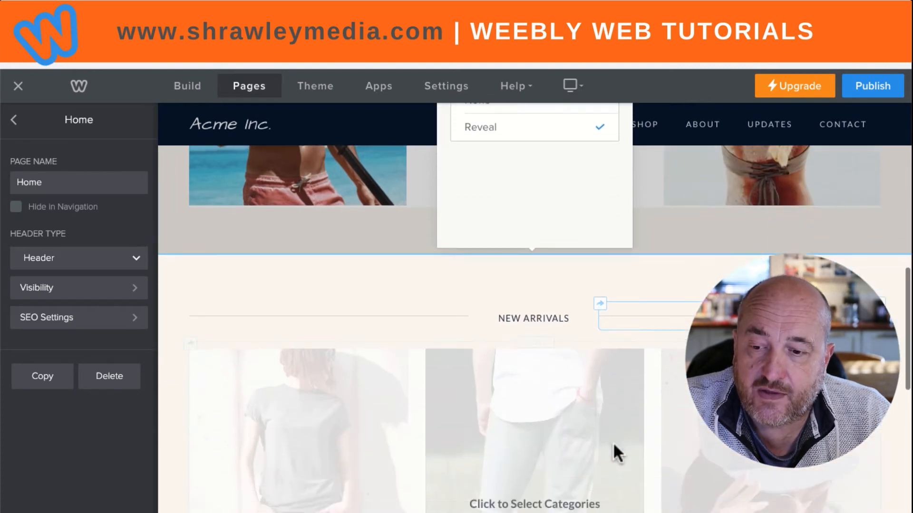
pyautogui.scroll(-6, 617, 456)
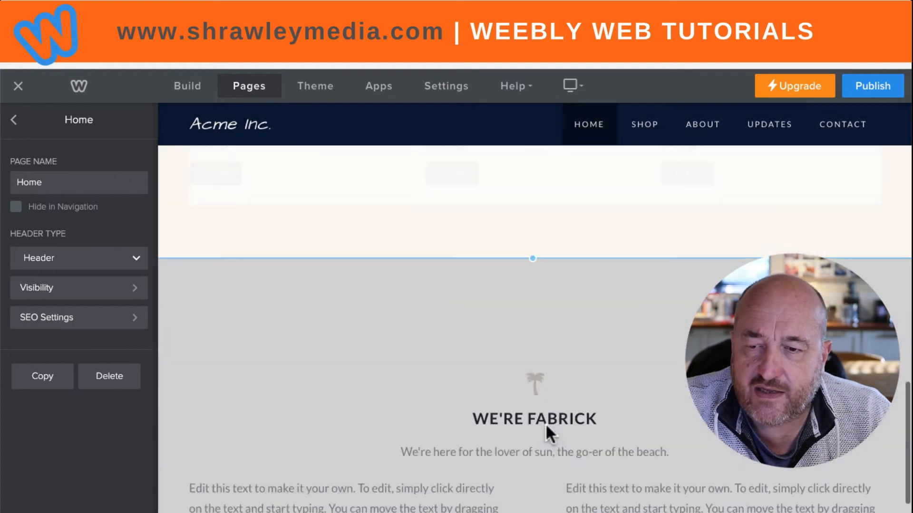
pyautogui.scroll(15, 546, 423)
pyautogui.scroll(3, 551, 394)
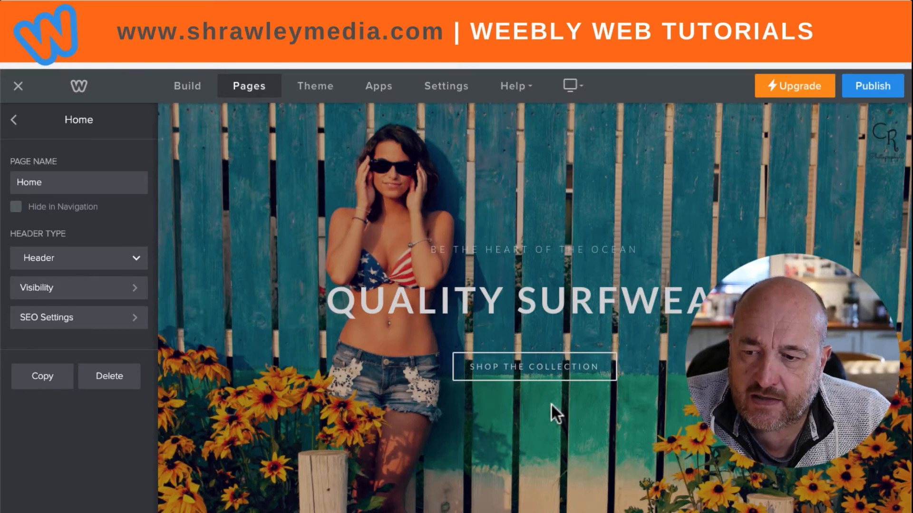
pyautogui.scroll(-5, 556, 452)
pyautogui.scroll(-3, 555, 450)
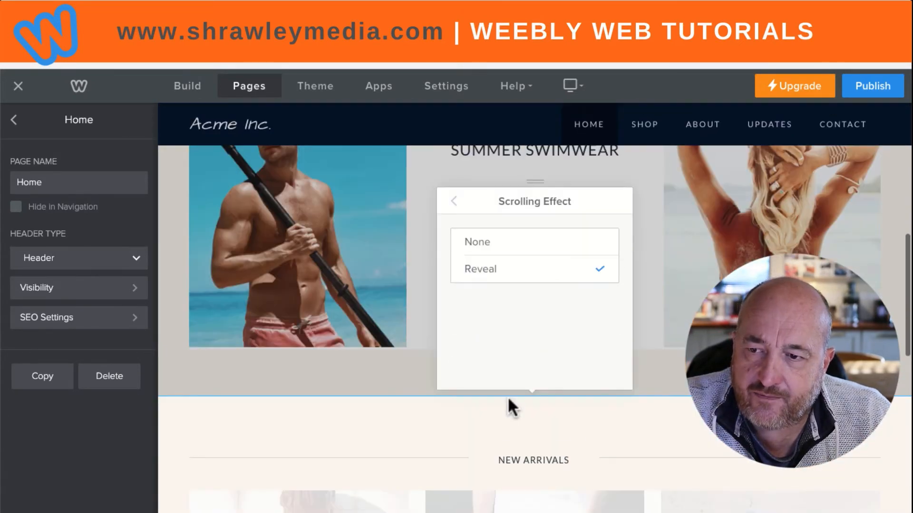
# Set the Summer Swimwear section's scrolling effect to None and close its background settings.
pyautogui.click(500, 249)
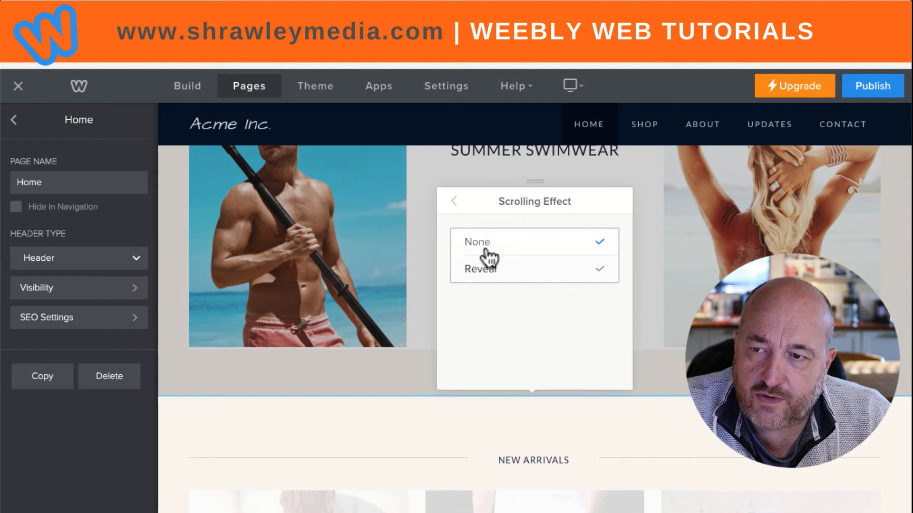
pyautogui.click(455, 204)
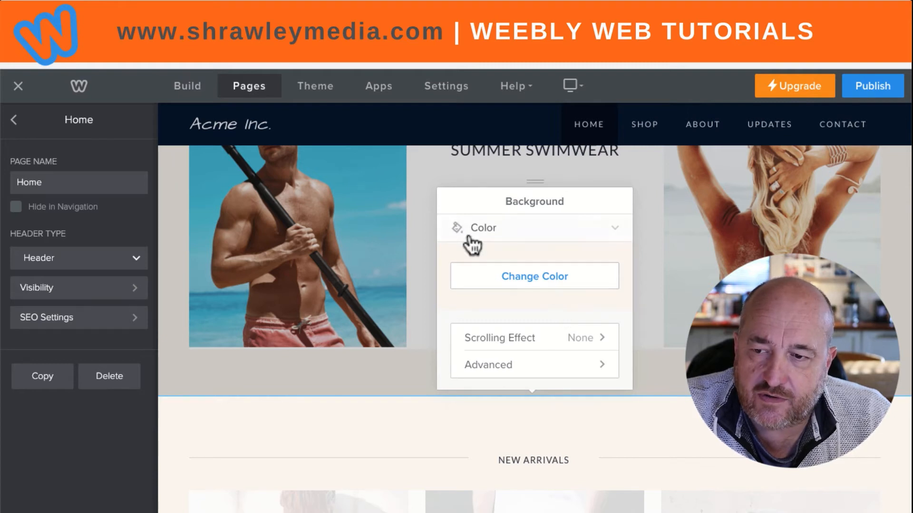
pyautogui.click(600, 414)
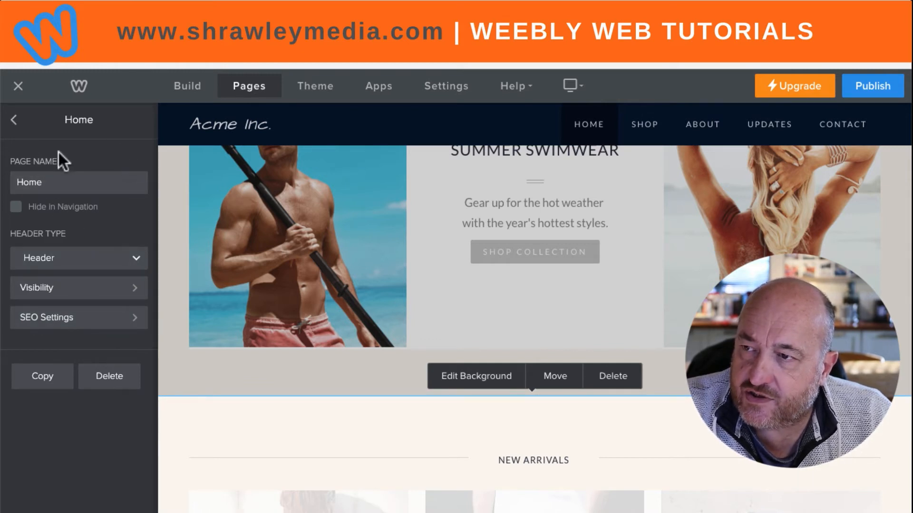
# Leave the Home page's settings, view the Shop page and its settings, and return to the page list.
pyautogui.click(15, 120)
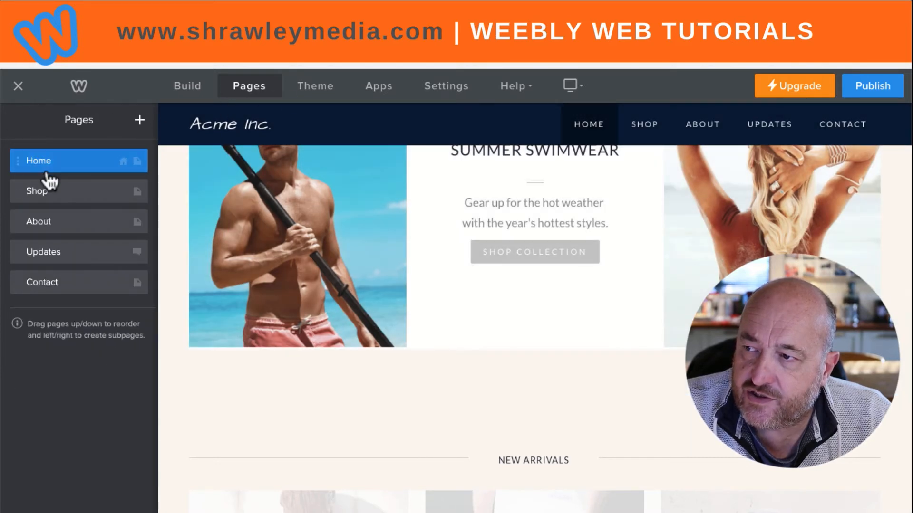
pyautogui.click(42, 197)
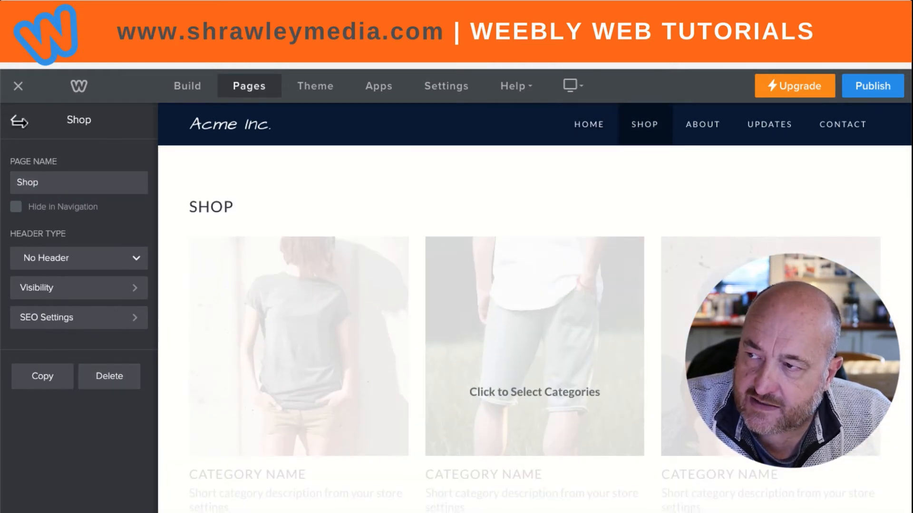
pyautogui.click(15, 120)
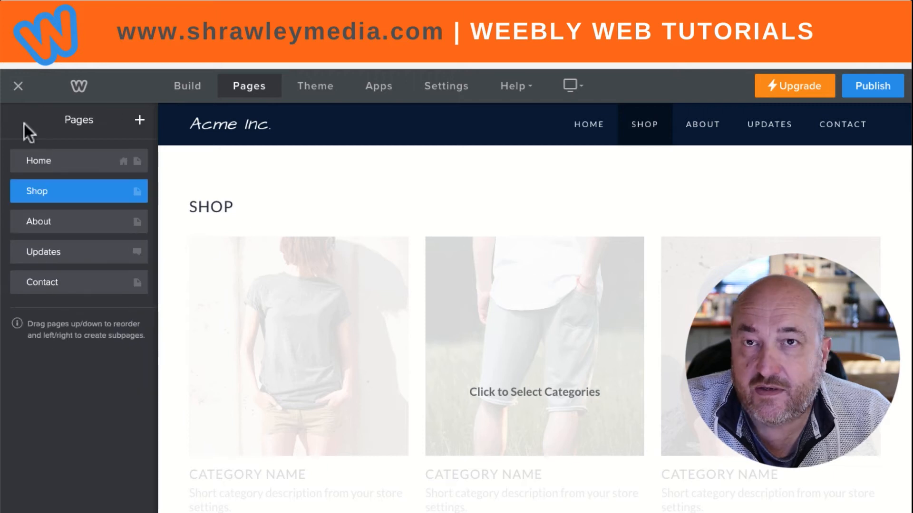
# View the Shop page's visibility options without changing them, and return to the page list.
pyautogui.click(64, 196)
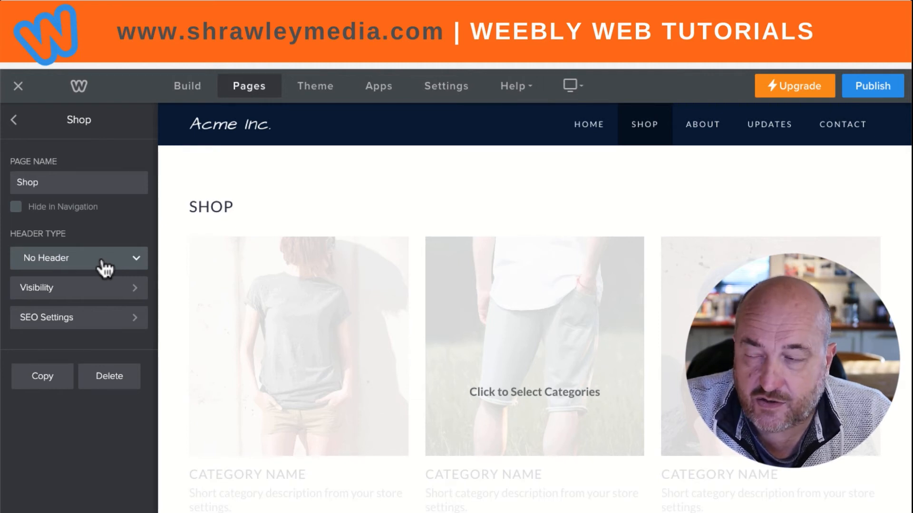
pyautogui.click(116, 298)
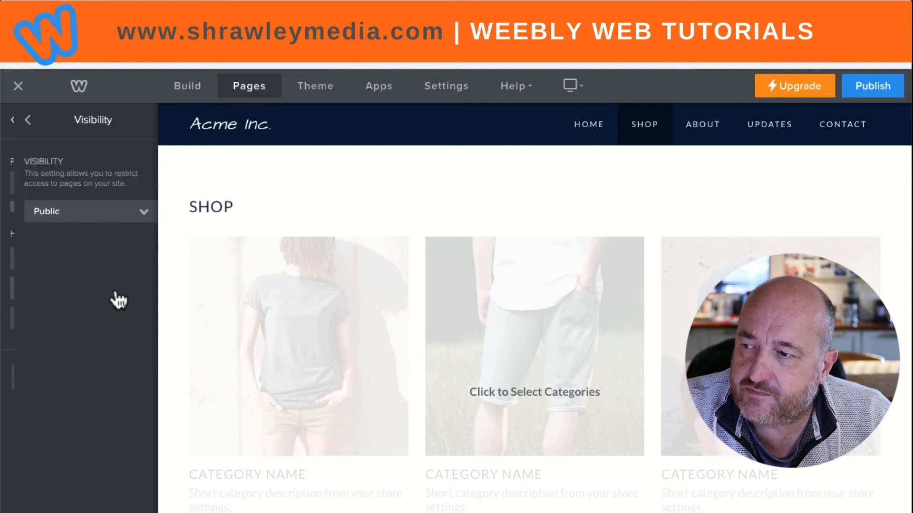
pyautogui.click(130, 221)
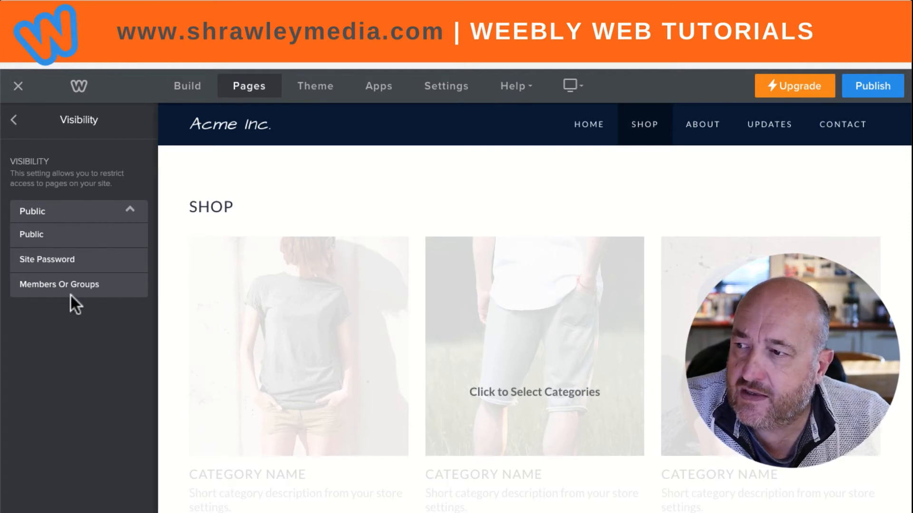
pyautogui.click(116, 219)
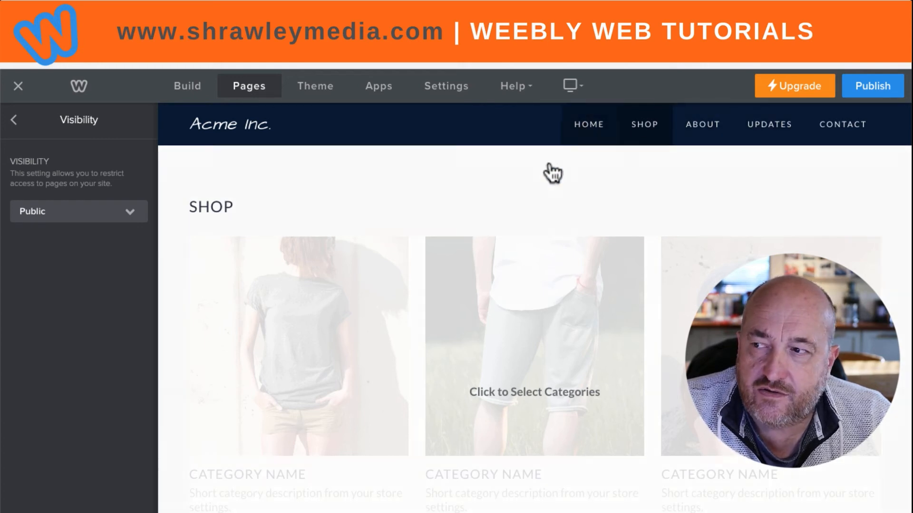
pyautogui.click(14, 120)
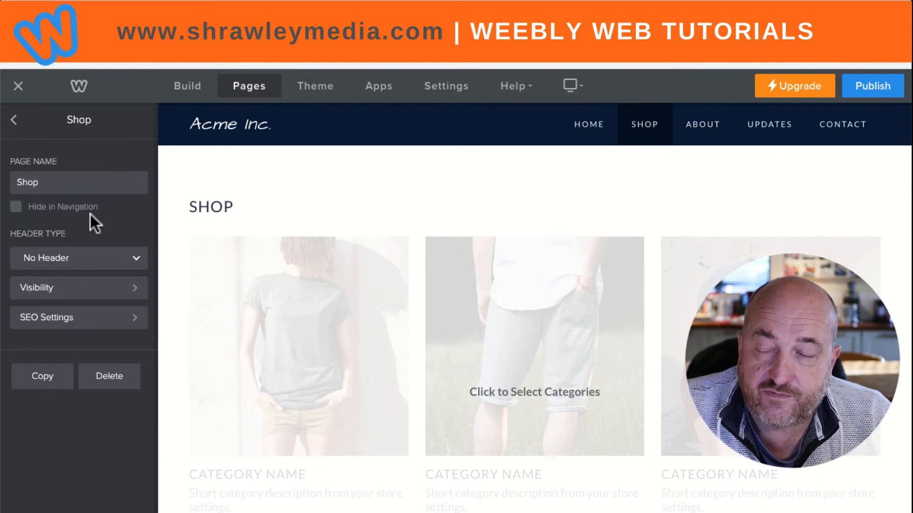
pyautogui.click(15, 121)
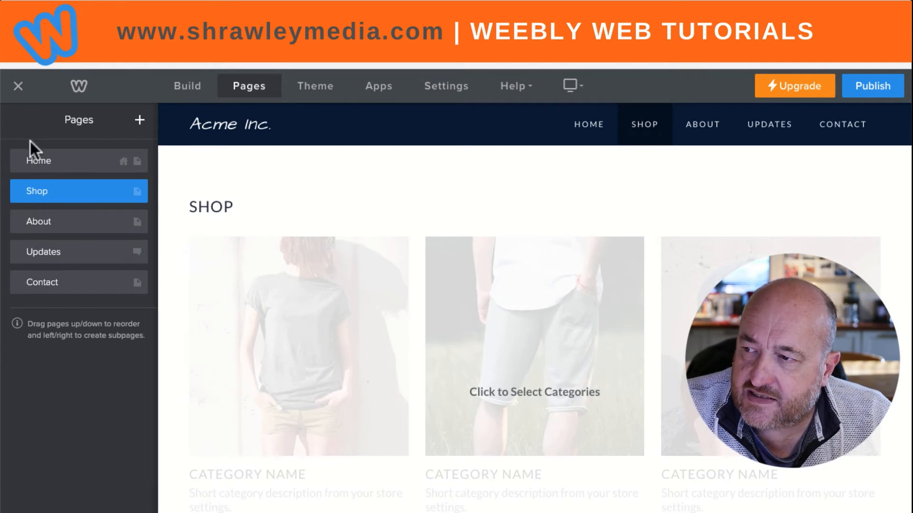
# Examine the Shop page's SEO settings, including the page title and permalink, and return to the page list without entering anything.
pyautogui.click(90, 192)
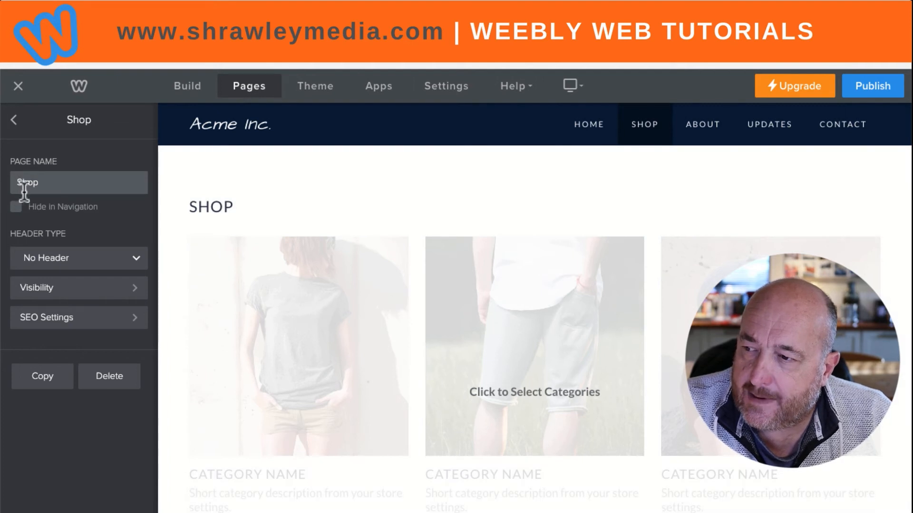
pyautogui.click(120, 328)
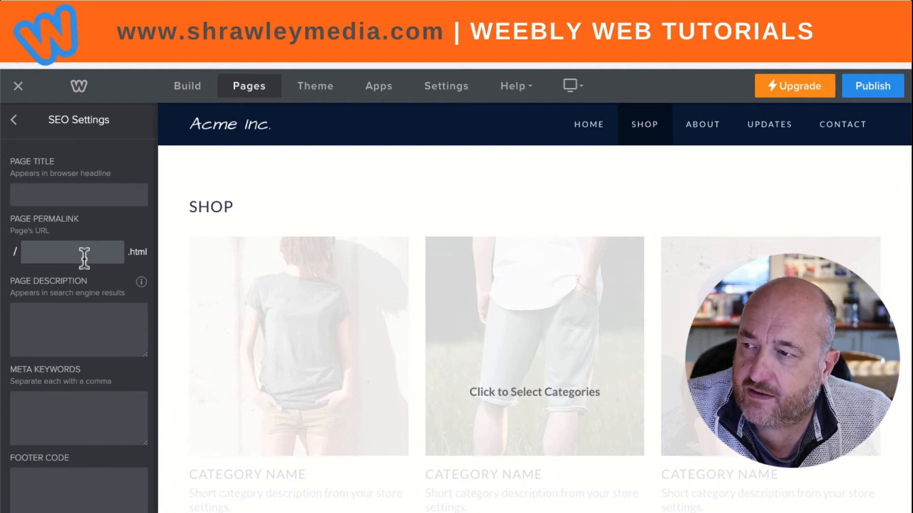
pyautogui.click(34, 188)
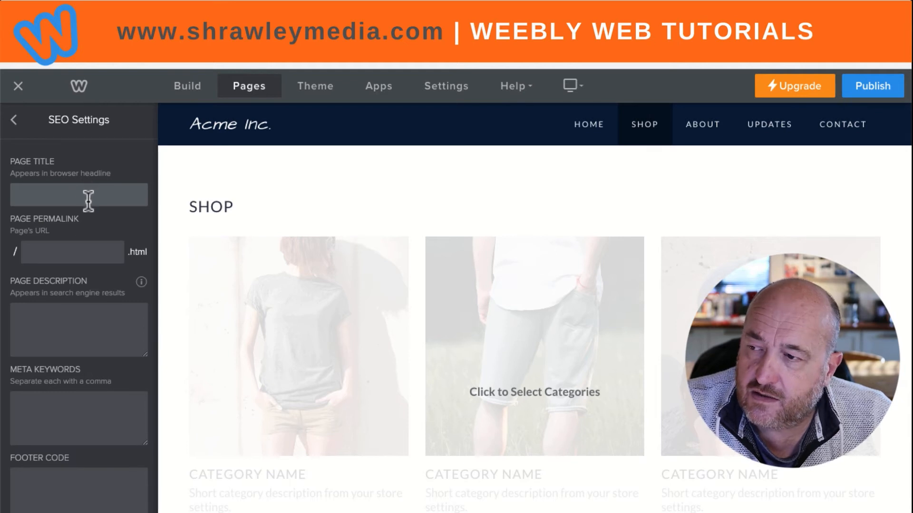
pyautogui.click(41, 255)
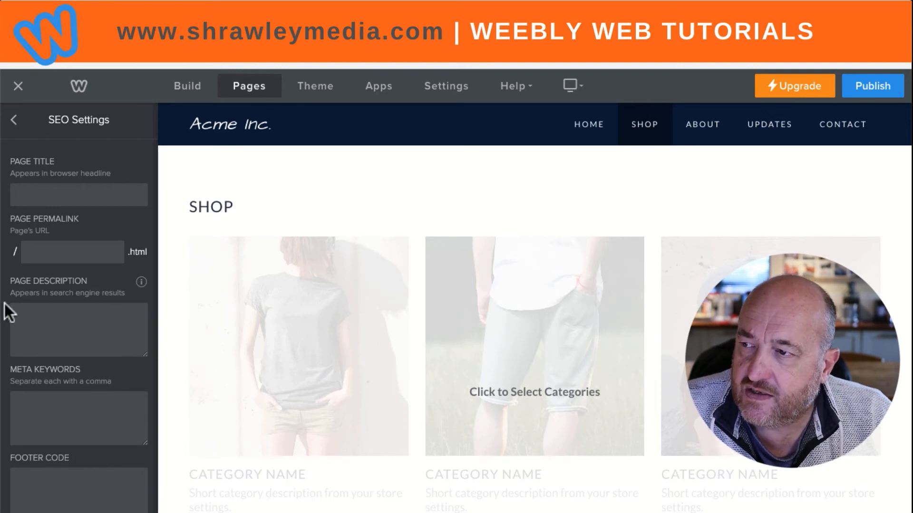
pyautogui.click(14, 122)
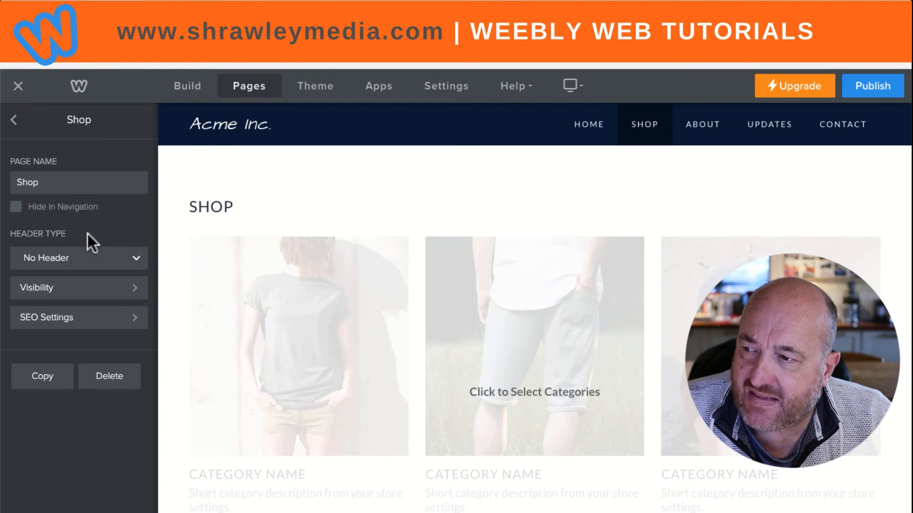
pyautogui.click(14, 122)
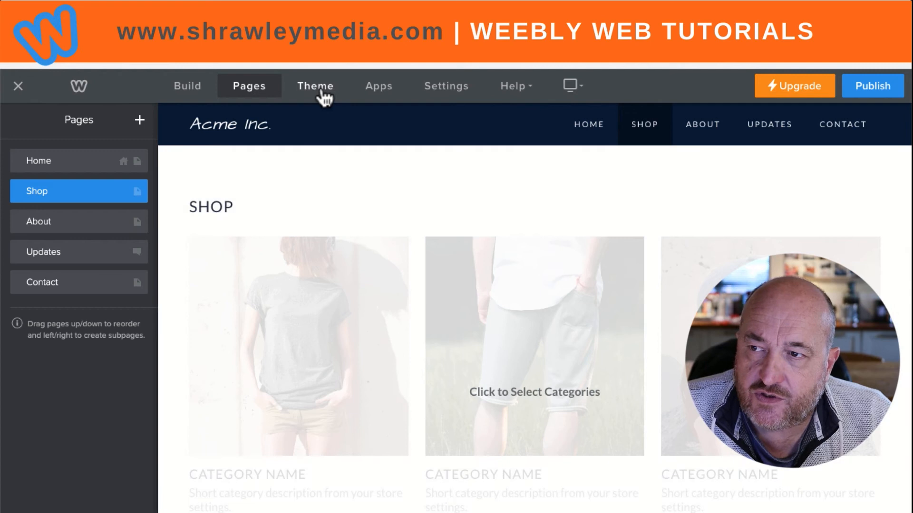
# Switch the site's theme to a custom color scheme with its own primary and accent colors.
pyautogui.click(323, 93)
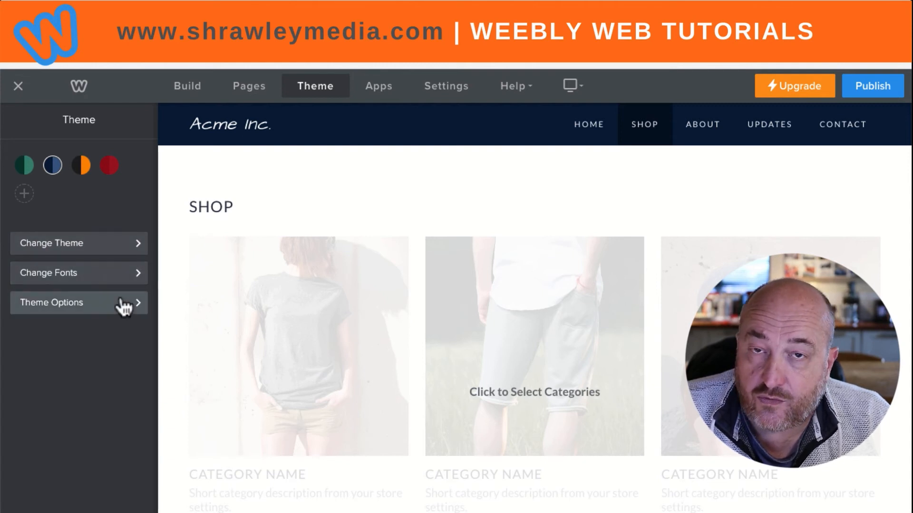
pyautogui.click(26, 191)
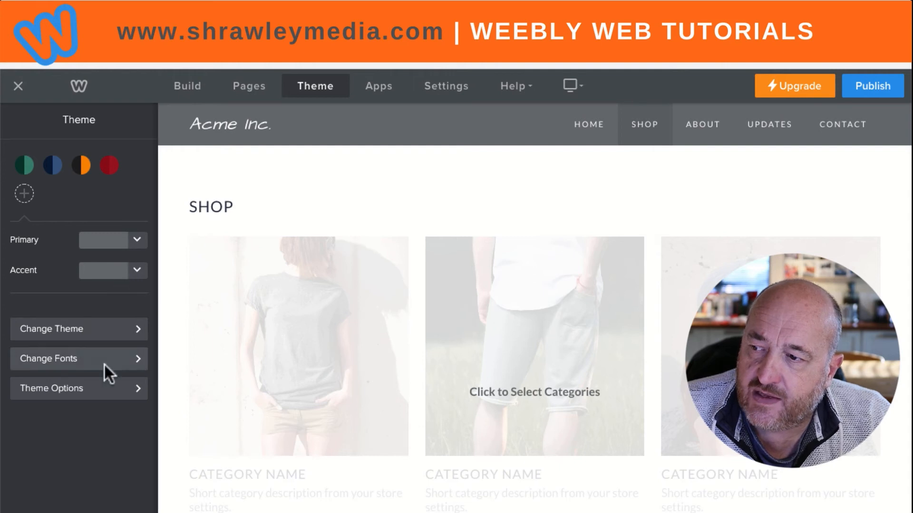
# View the theme's font options for Buttons, including the list of available fonts, and return to the design options without changing anything.
pyautogui.click(134, 368)
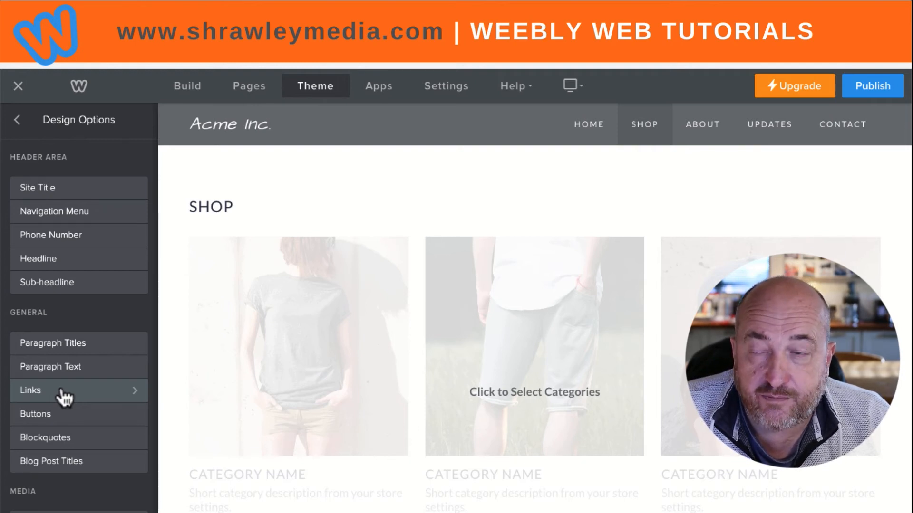
pyautogui.click(67, 420)
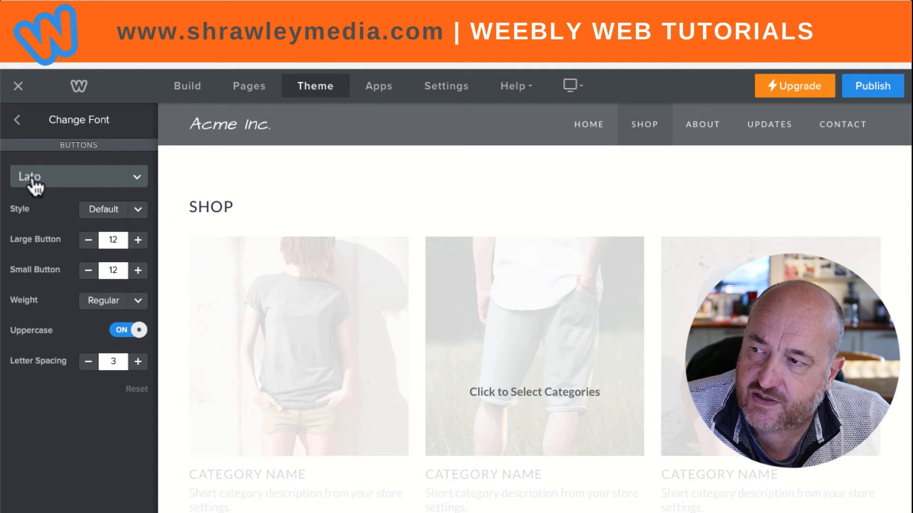
pyautogui.click(117, 180)
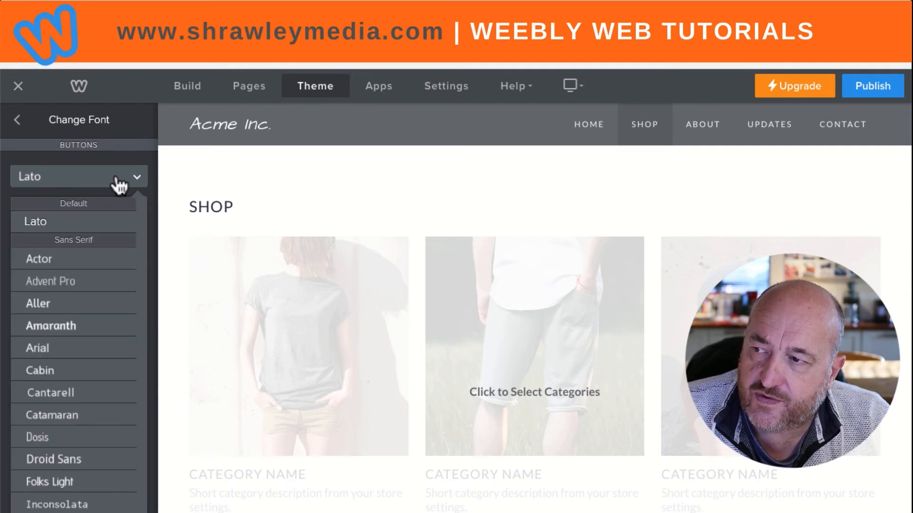
pyautogui.click(117, 180)
pyautogui.click(18, 123)
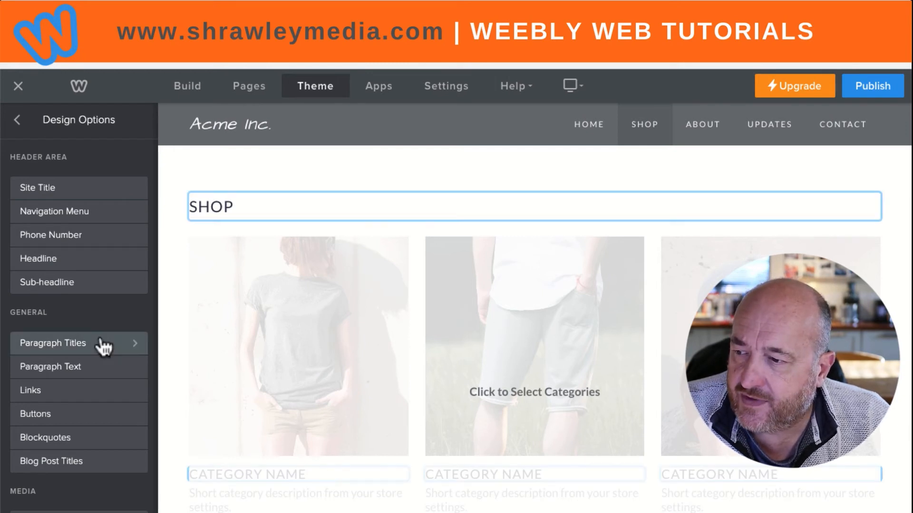
# View the font settings for Blockquotes and for the title and price text, and return to the theme overview.
pyautogui.click(66, 440)
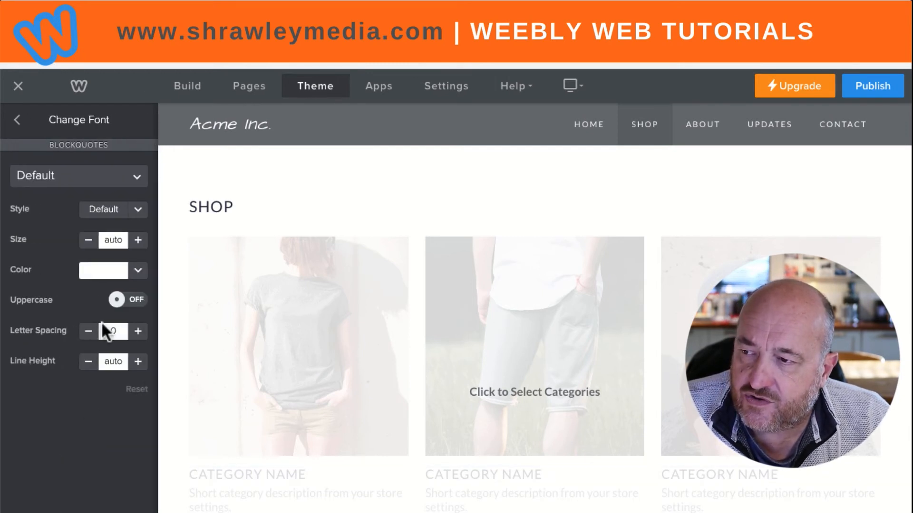
pyautogui.click(17, 121)
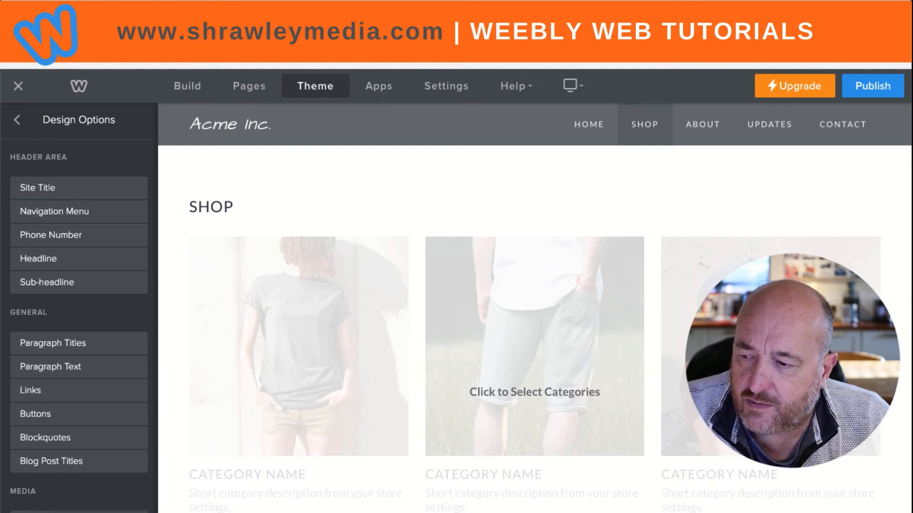
pyautogui.click(118, 512)
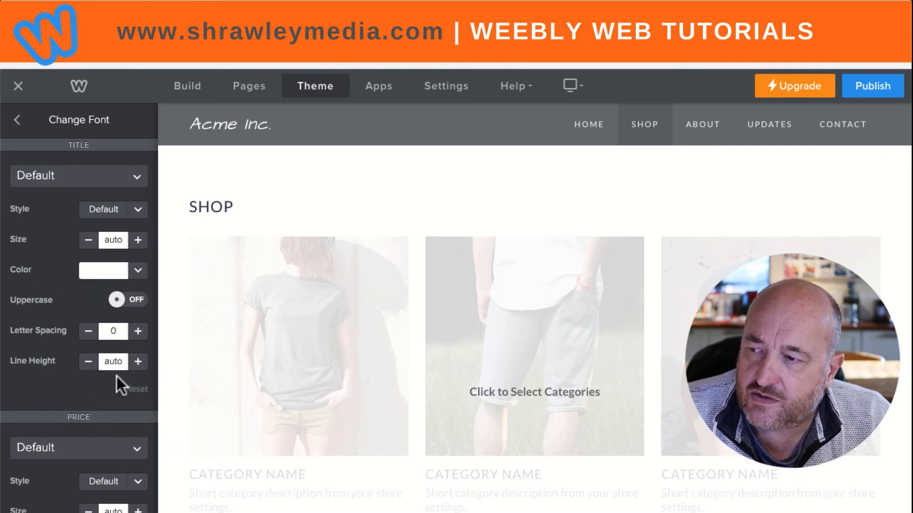
pyautogui.click(18, 121)
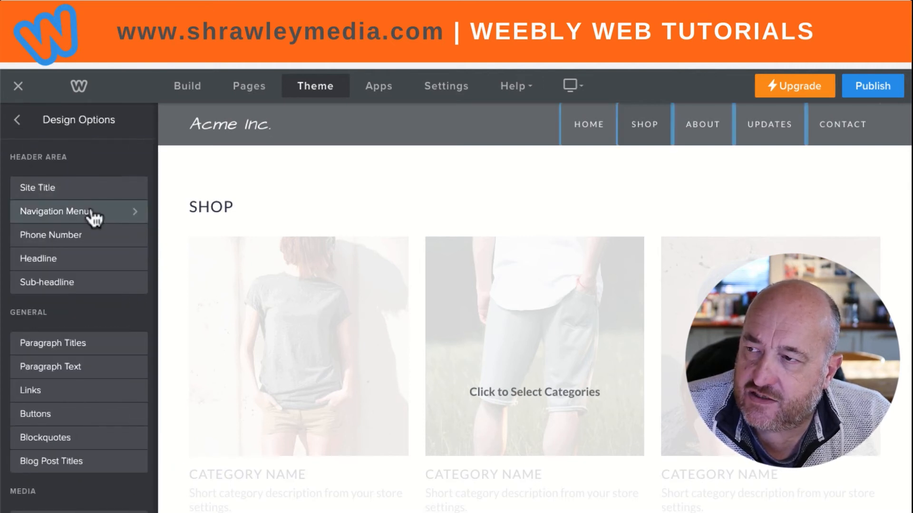
pyautogui.click(18, 122)
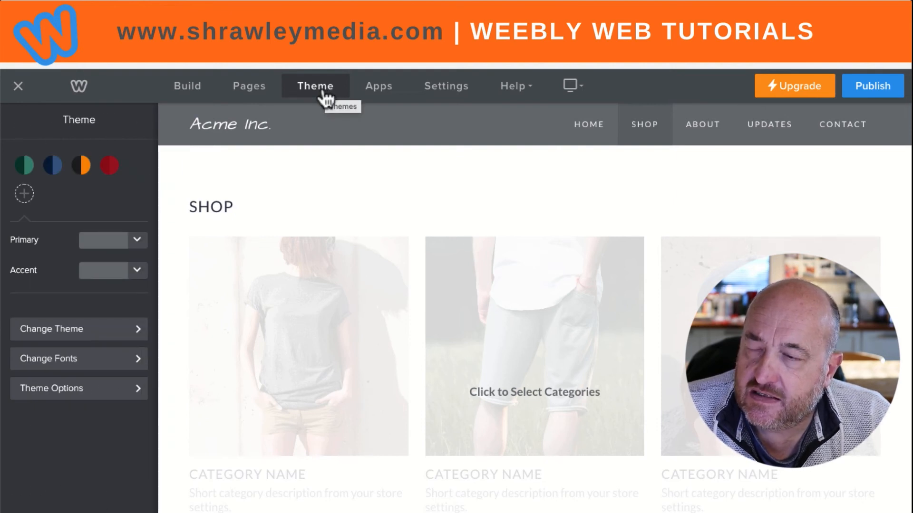
# Reorder the site's page list so that the About page comes before the Shop page.
pyautogui.click(248, 96)
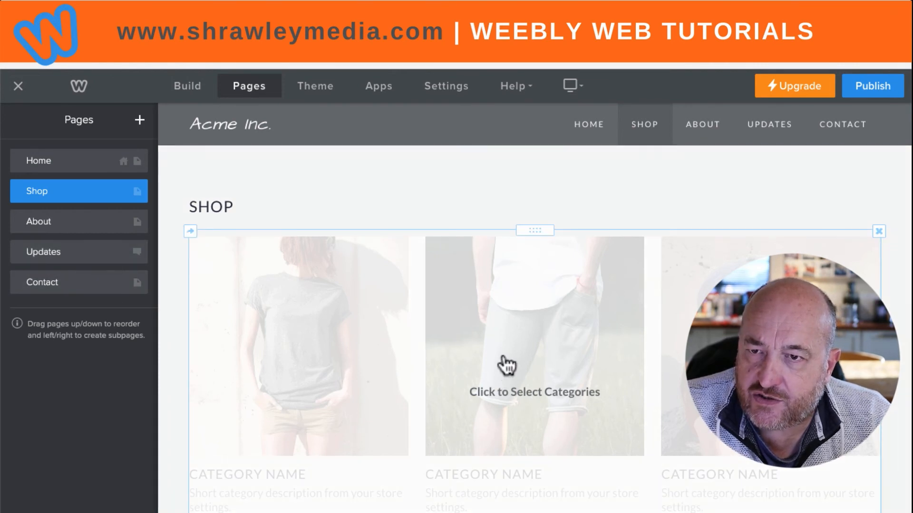
pyautogui.click(591, 134)
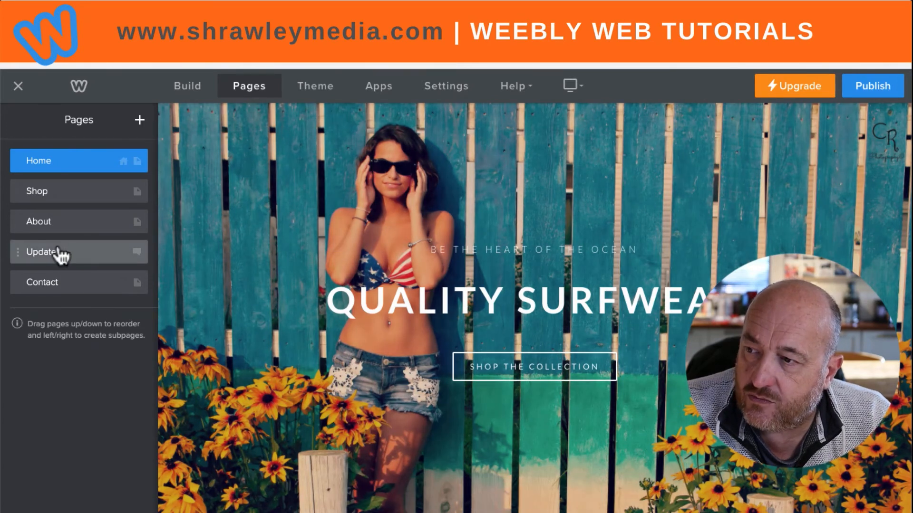
pyautogui.moveTo(18, 191)
pyautogui.mouseDown()
pyautogui.moveTo(16, 216)
pyautogui.moveTo(29, 205)
pyautogui.mouseUp()
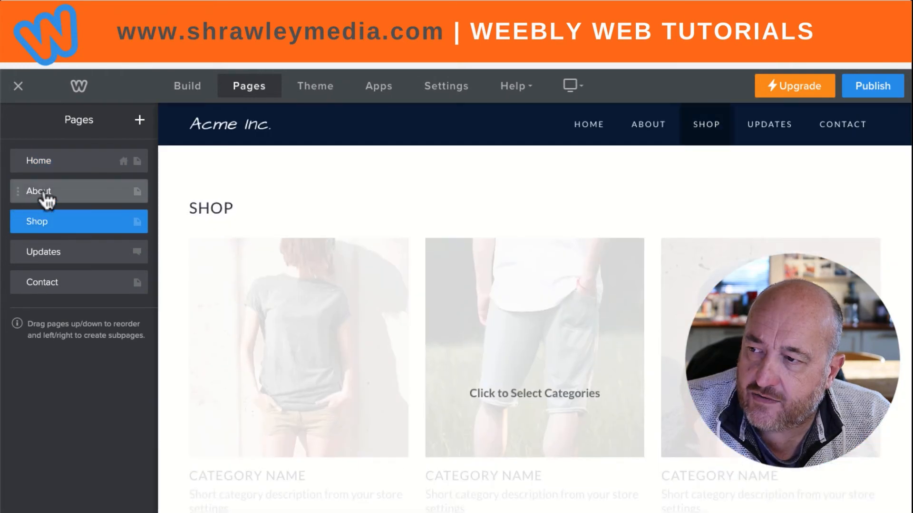
pyautogui.click(28, 163)
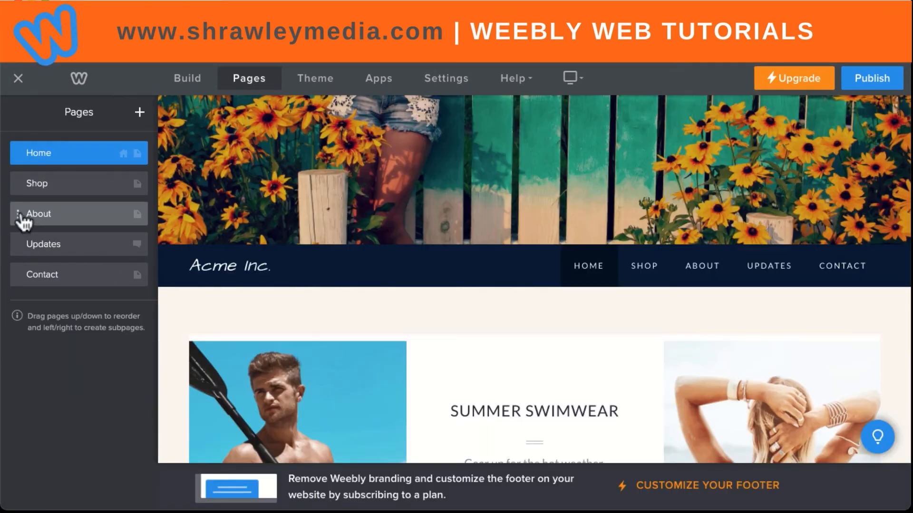
pyautogui.moveTo(16, 212); pyautogui.dragTo(19, 184)
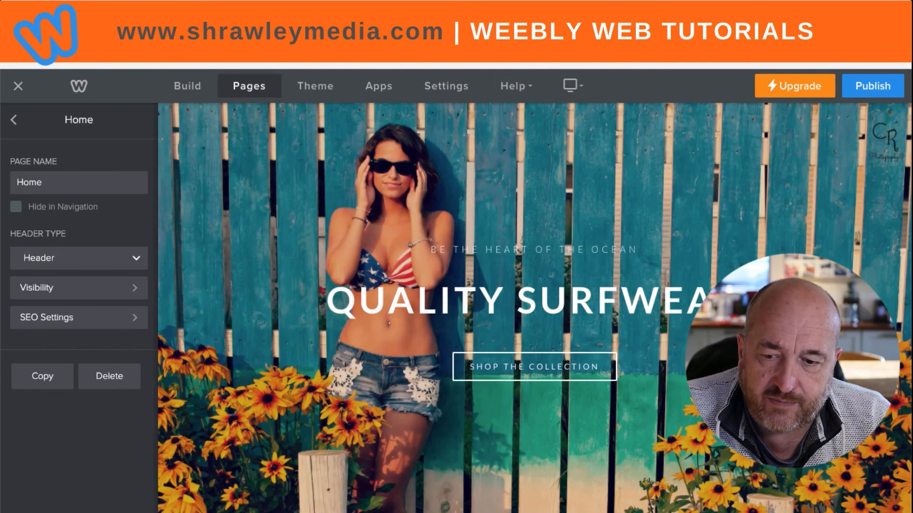
pyautogui.click(14, 121)
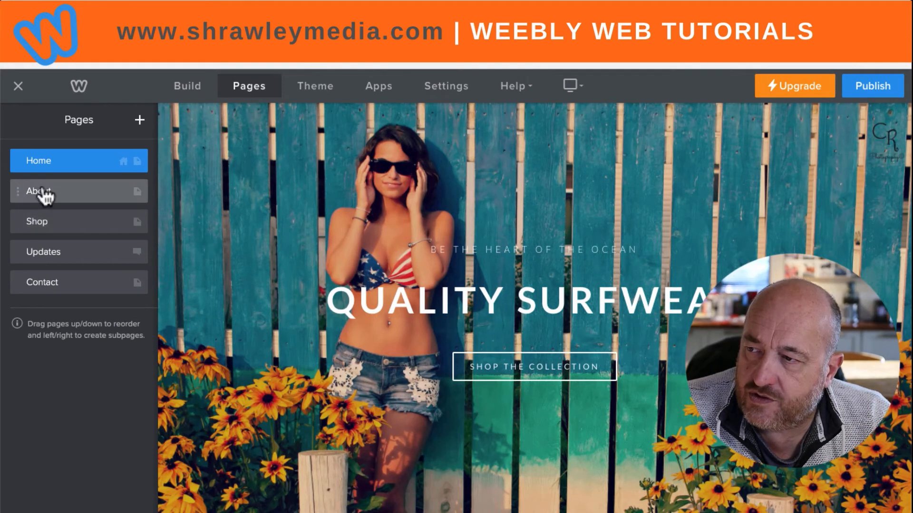
# Nest the Shop page as a subpage under About, and view the Home page with its settings.
pyautogui.click(18, 221)
pyautogui.moveTo(18, 221); pyautogui.dragTo(28, 221)
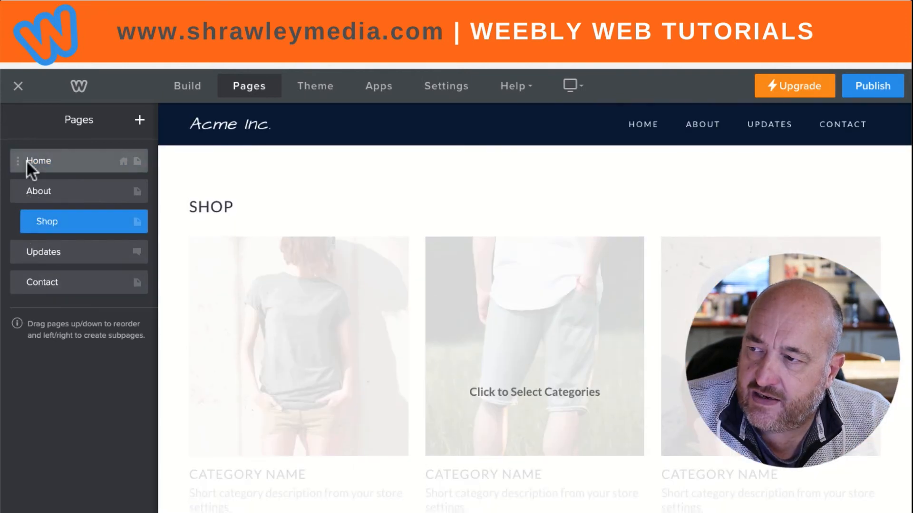
pyautogui.click(26, 161)
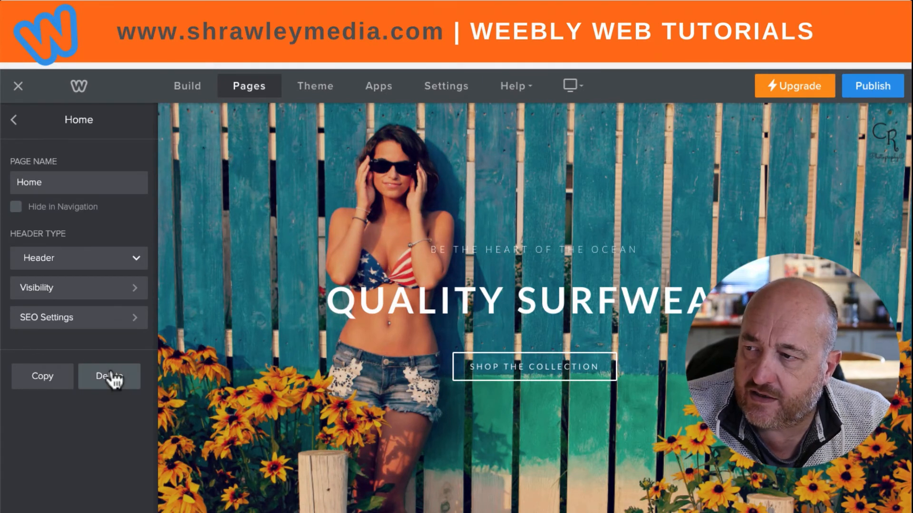
pyautogui.click(14, 125)
# Move the Shop page back to the top level between Home and About, and check the Home page.
pyautogui.moveTo(55, 229); pyautogui.dragTo(23, 210)
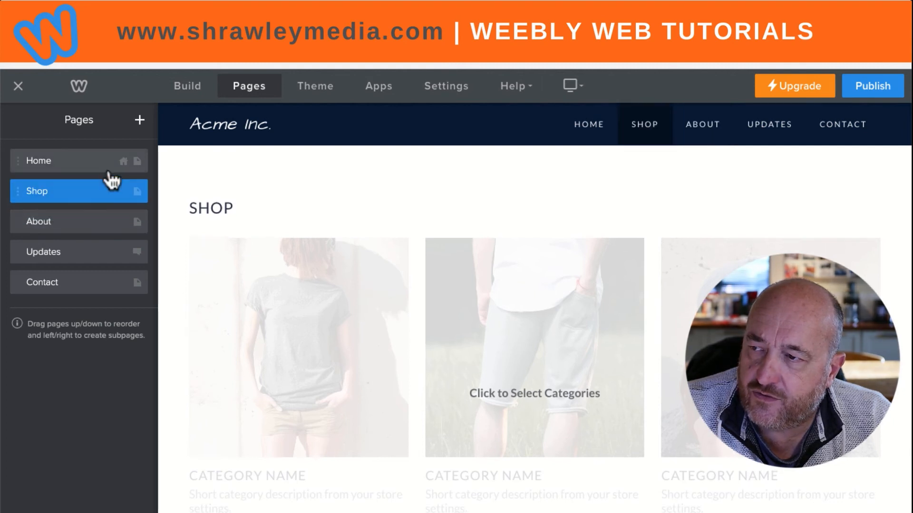
pyautogui.click(71, 164)
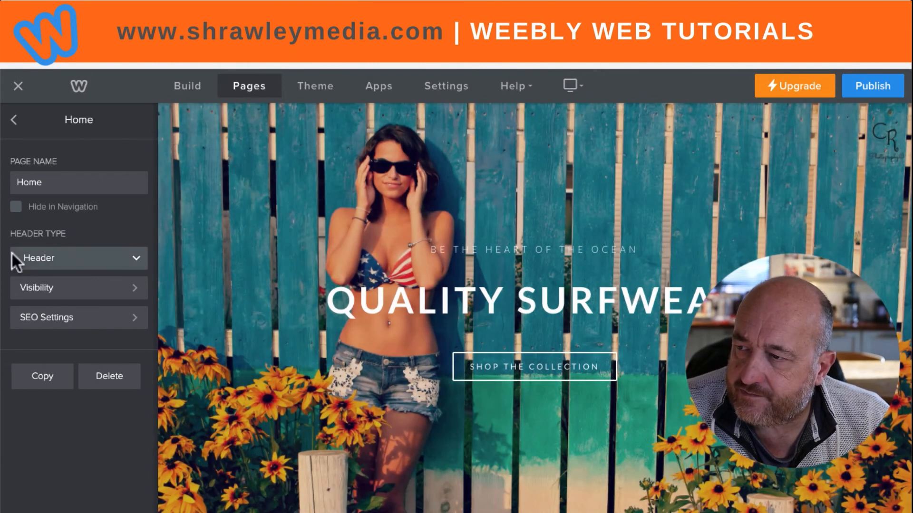
pyautogui.click(17, 122)
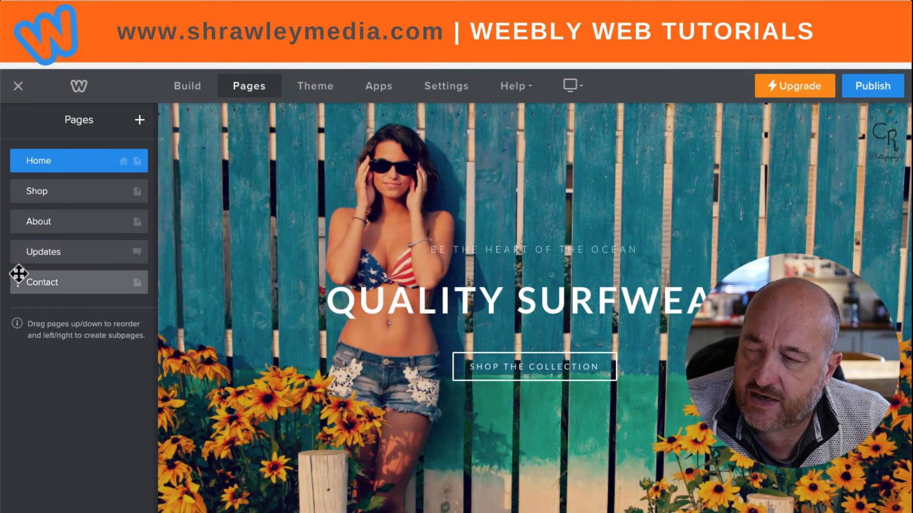
# Examine the Hide in Navigation option in the Shop page's settings, and return to the page list.
pyautogui.click(31, 195)
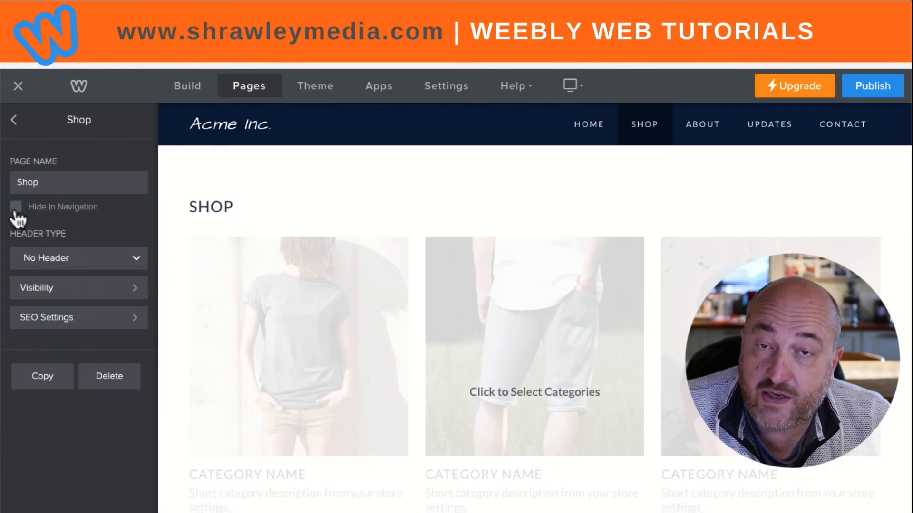
pyautogui.click(17, 208)
pyautogui.click(13, 120)
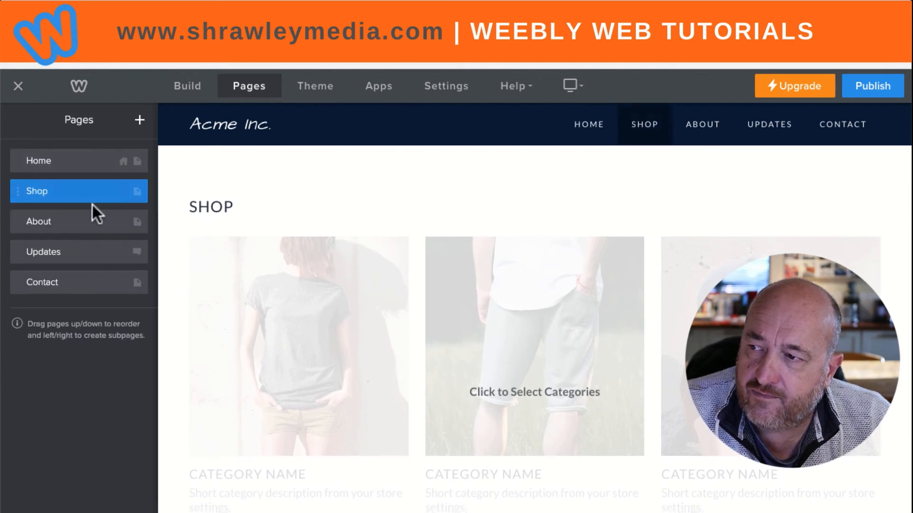
# Turn off the Acme Inc. site title in the Shop page's header.
pyautogui.click(198, 136)
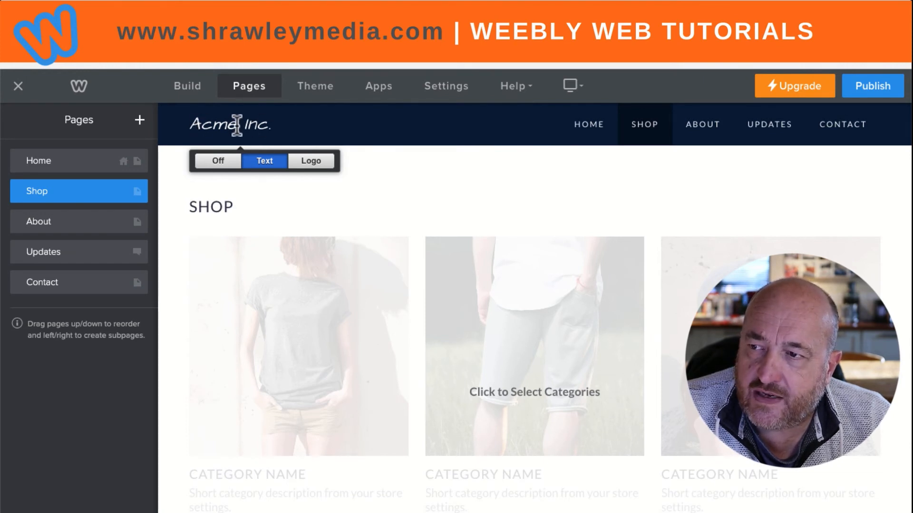
pyautogui.moveTo(224, 134)
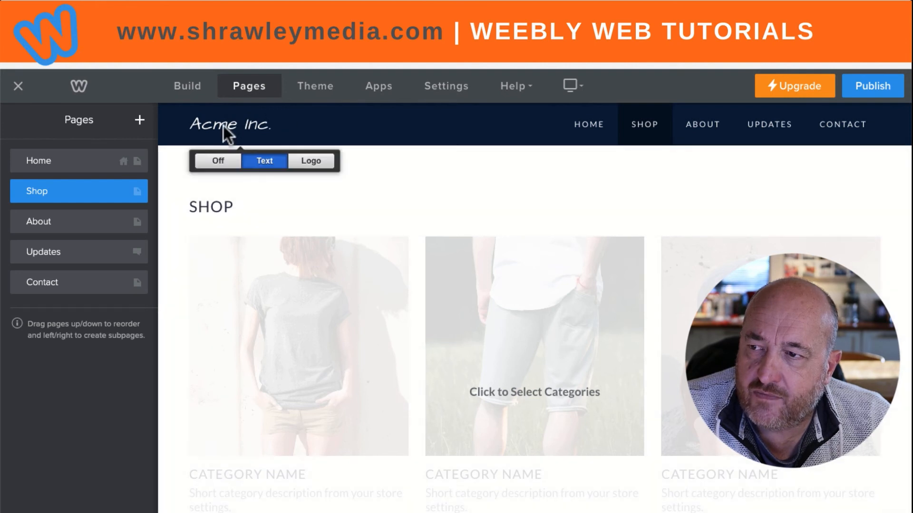
pyautogui.click(215, 161)
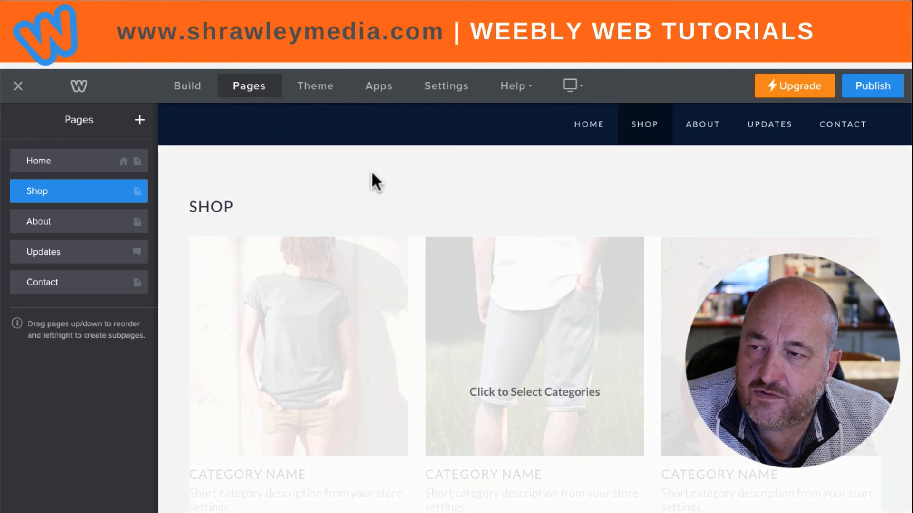
# View the logo image upload options without choosing a file, and set the header's site title to display as text.
pyautogui.moveTo(227, 124)
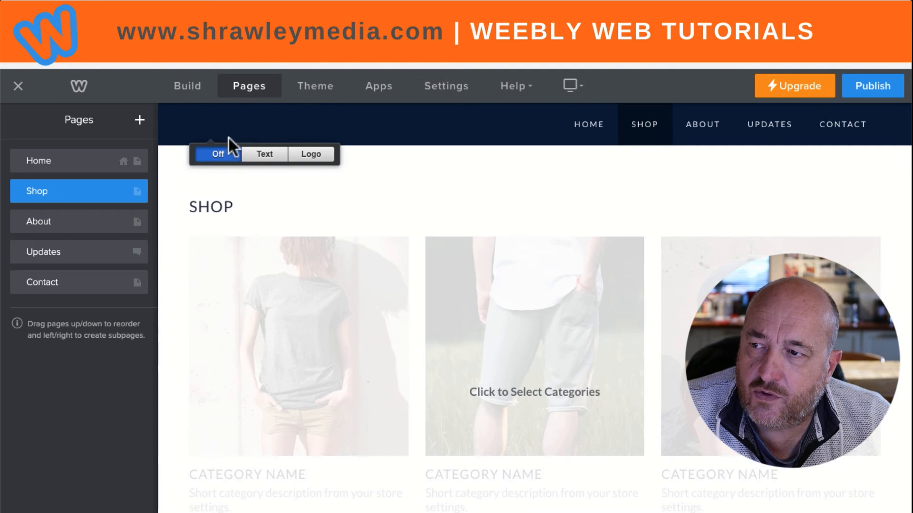
pyautogui.click(321, 155)
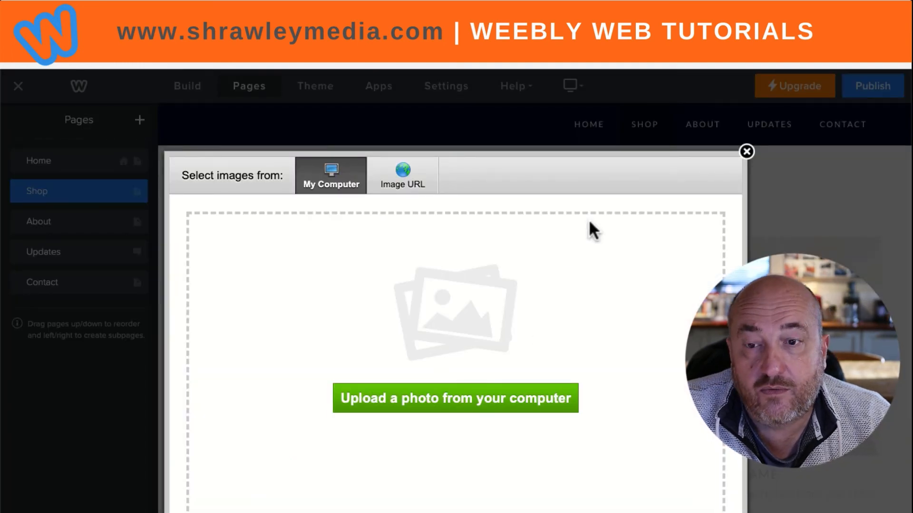
pyautogui.click(746, 153)
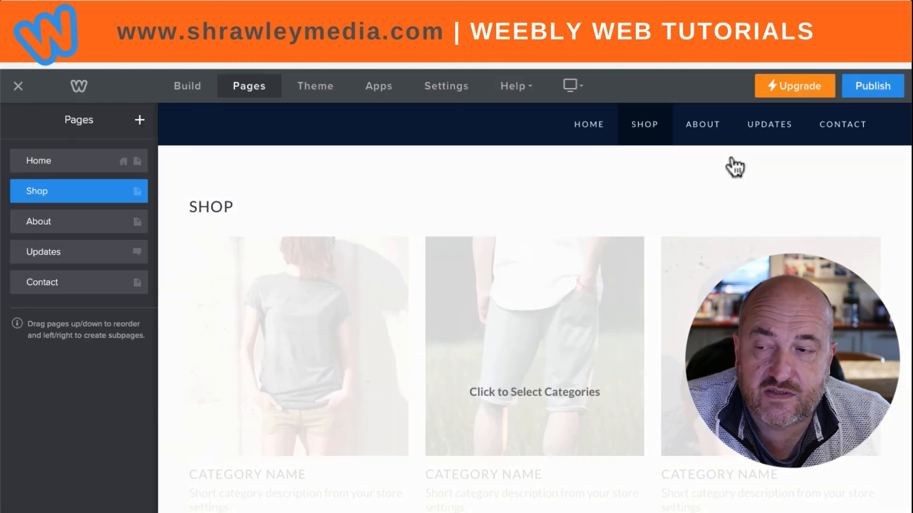
pyautogui.click(218, 113)
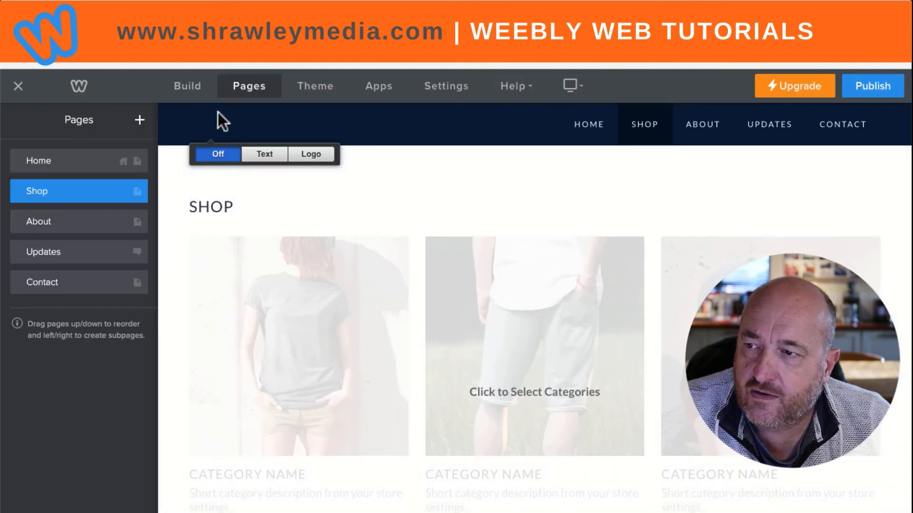
pyautogui.click(261, 154)
# Look through the Home page from the header down to the newsletter sign-up, and return to the page list.
pyautogui.click(76, 165)
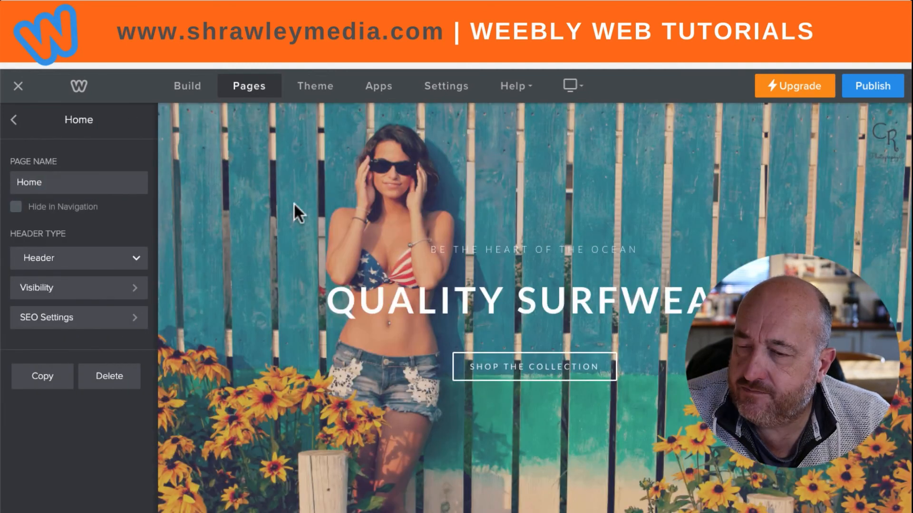
pyautogui.scroll(-10, 461, 228)
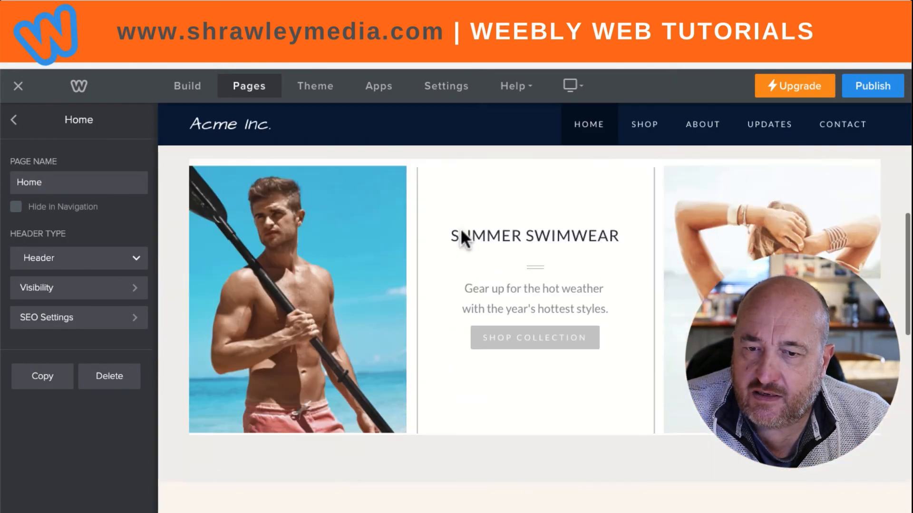
pyautogui.scroll(-10, 460, 229)
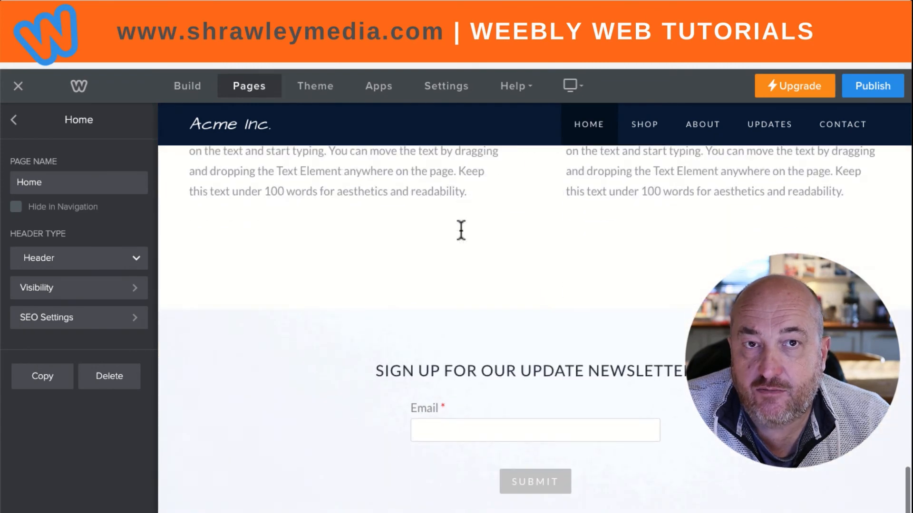
pyautogui.scroll(20, 440, 233)
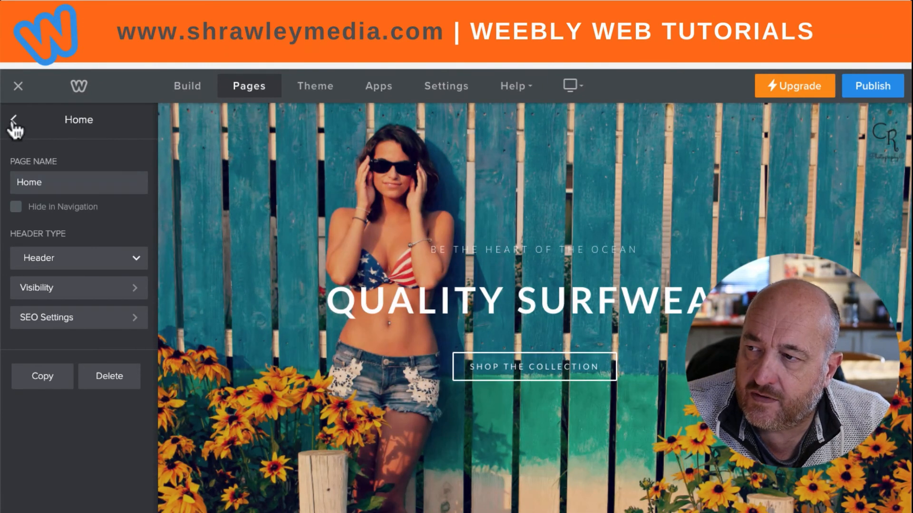
pyautogui.click(14, 121)
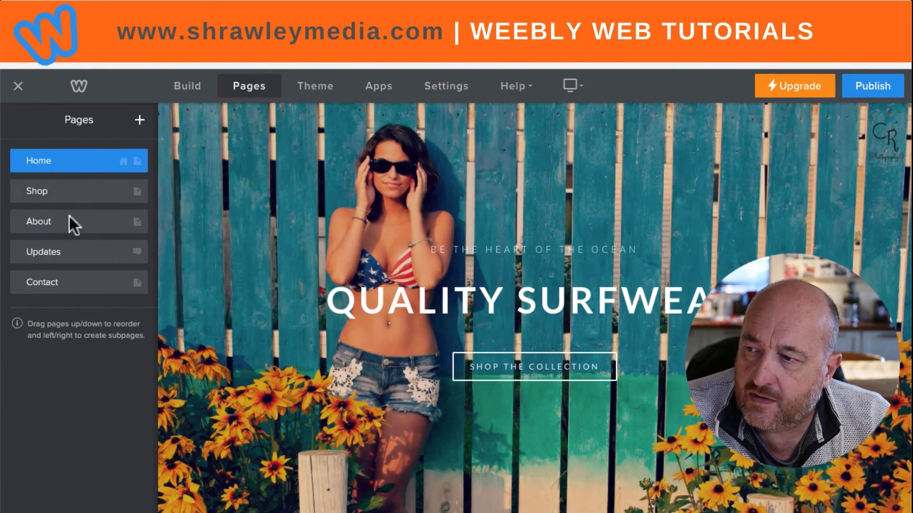
# View the Updates page's settings, and return to the Home page's settings.
pyautogui.click(58, 261)
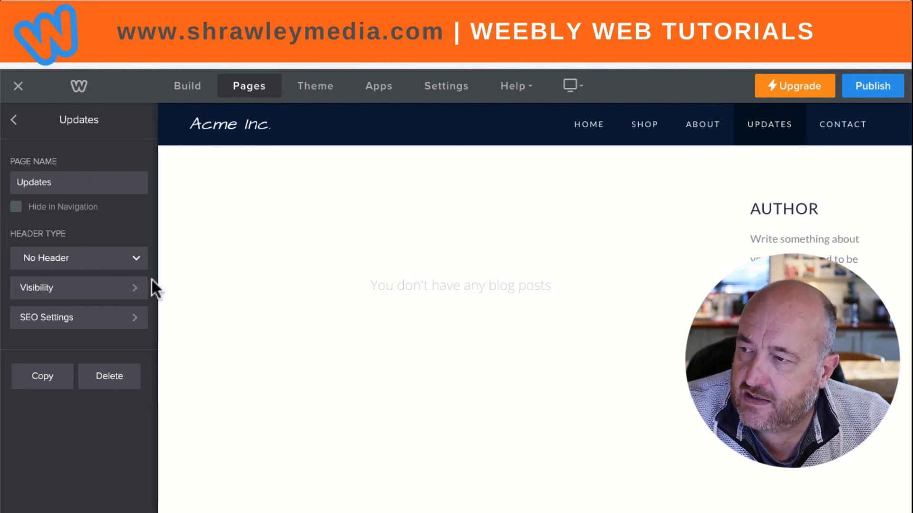
pyautogui.click(14, 124)
pyautogui.click(57, 161)
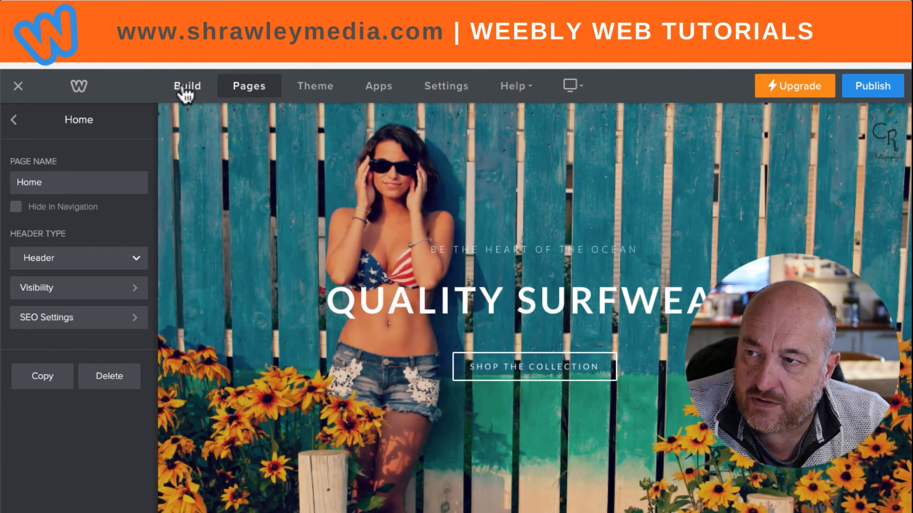
# Open the website building view for the Home page and look through the available content elements.
pyautogui.click(186, 87)
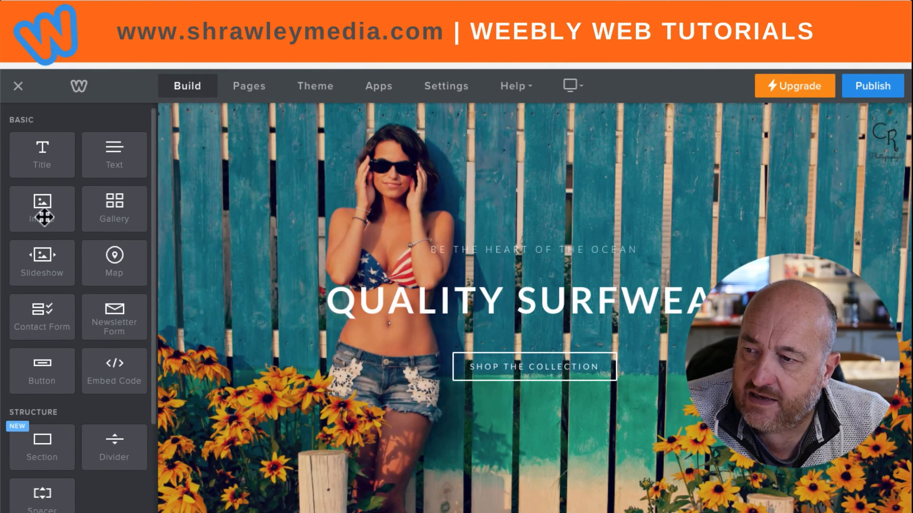
pyautogui.scroll(-10, 135, 358)
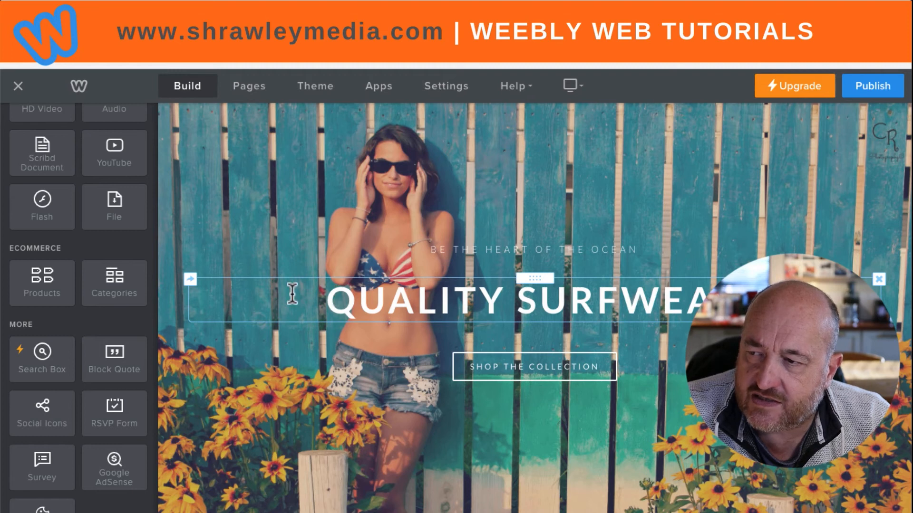
pyautogui.scroll(10, 41, 275)
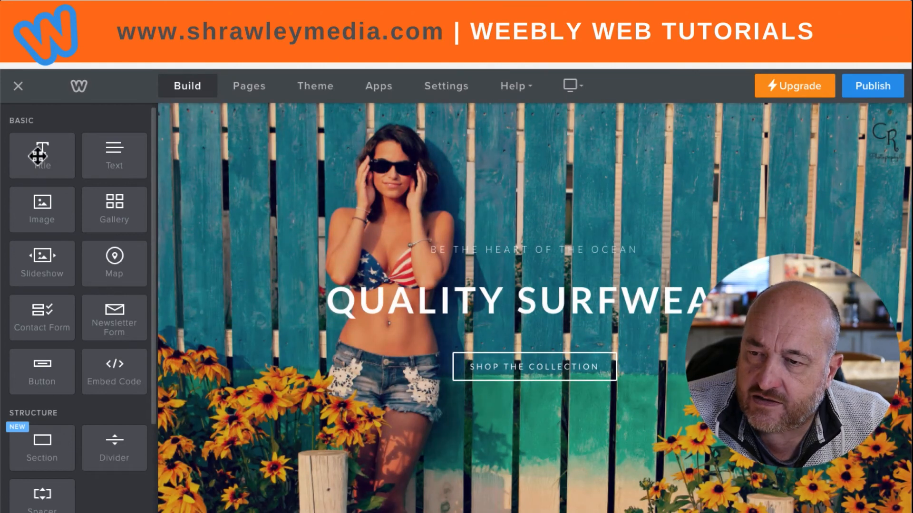
# Add a Title element above the QUALITY SURFWEAR heading in the Home header, with the text SKI WEAR.
pyautogui.moveTo(39, 158)
pyautogui.mouseDown()
pyautogui.moveTo(114, 199)
pyautogui.moveTo(356, 273)
pyautogui.moveTo(509, 259)
pyautogui.moveTo(509, 279)
pyautogui.moveTo(388, 300)
pyautogui.moveTo(304, 299)
pyautogui.moveTo(468, 285)
pyautogui.mouseUp()
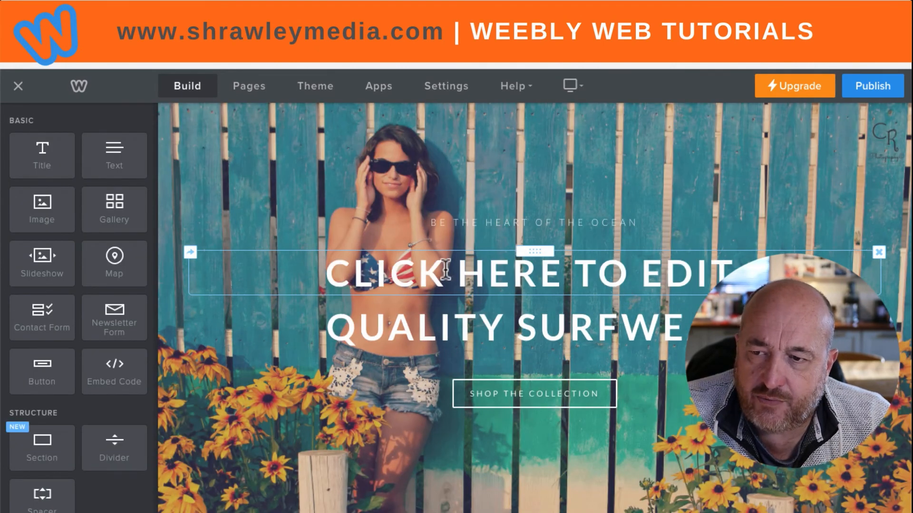
pyautogui.click(560, 279)
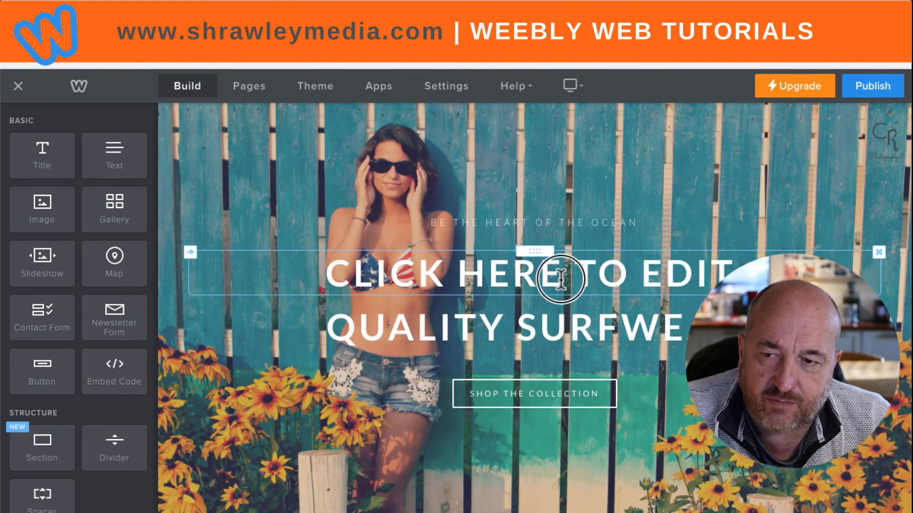
pyautogui.moveTo(315, 266); pyautogui.dragTo(731, 261)
pyautogui.write('S.')
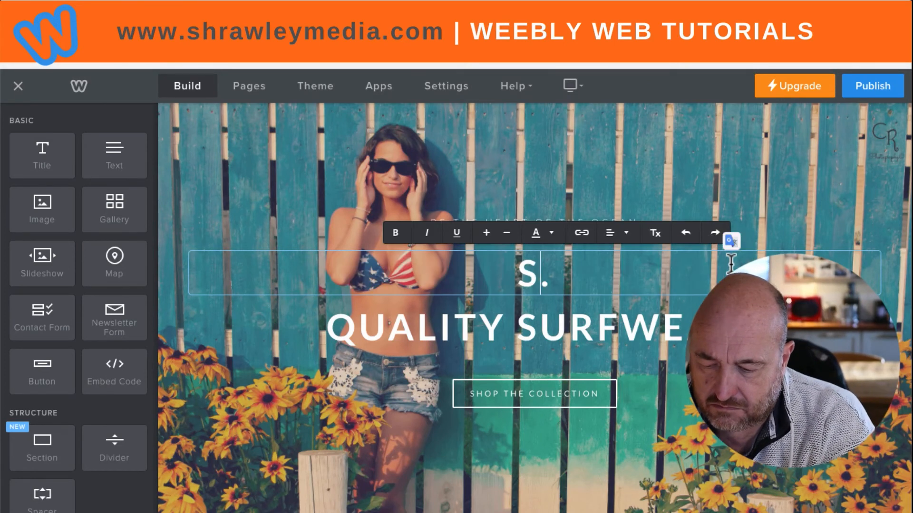
pyautogui.write('KI WEAR')
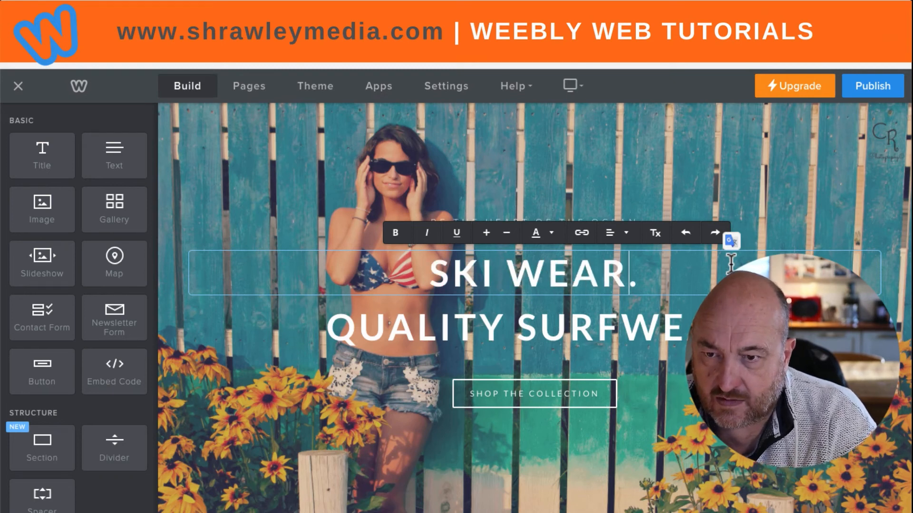
pyautogui.press('Delete')
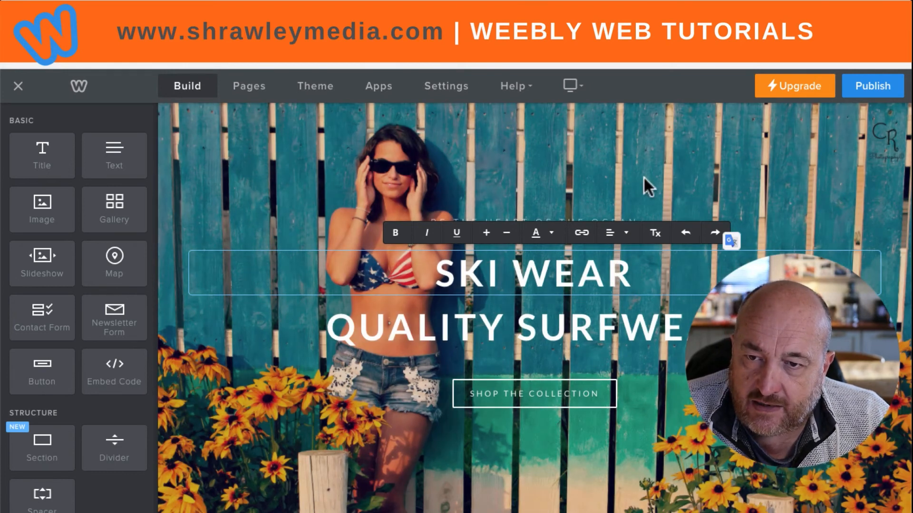
pyautogui.click(643, 176)
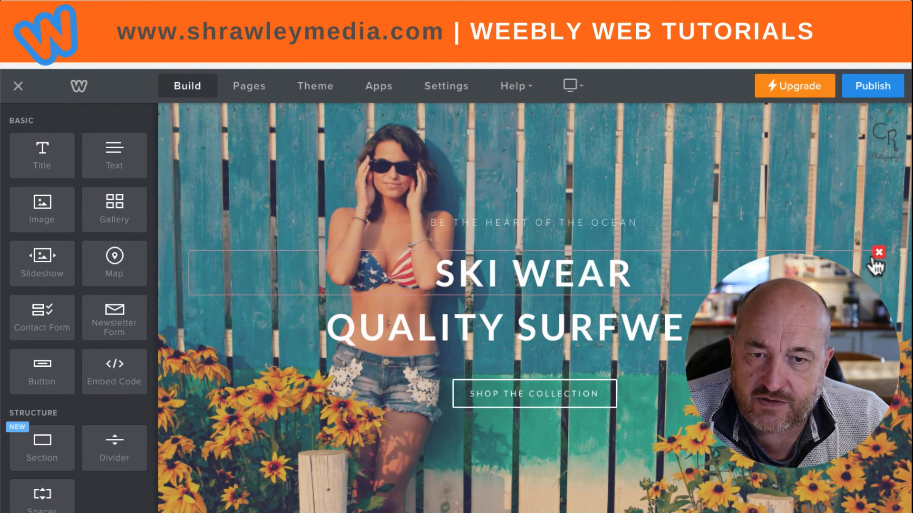
# Delete the added SKI WEAR title above the QUALITY SURFWEAR heading.
pyautogui.click(879, 253)
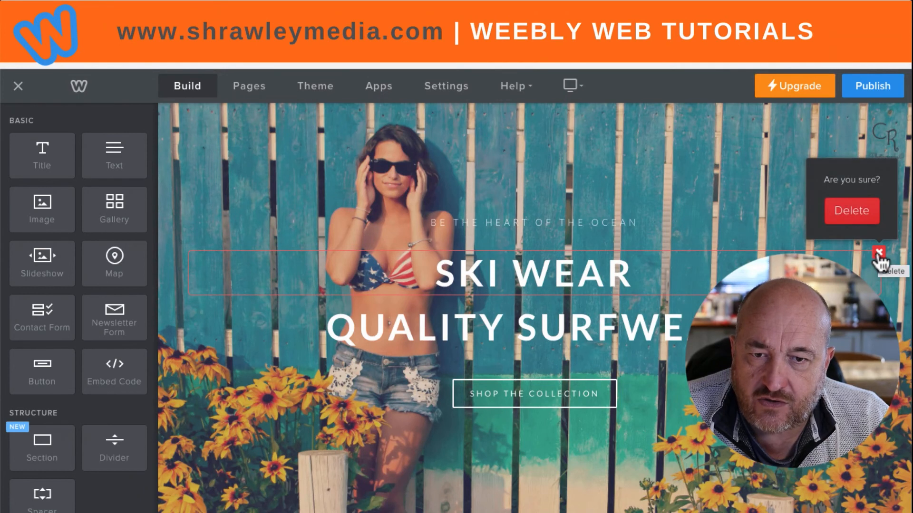
pyautogui.click(861, 221)
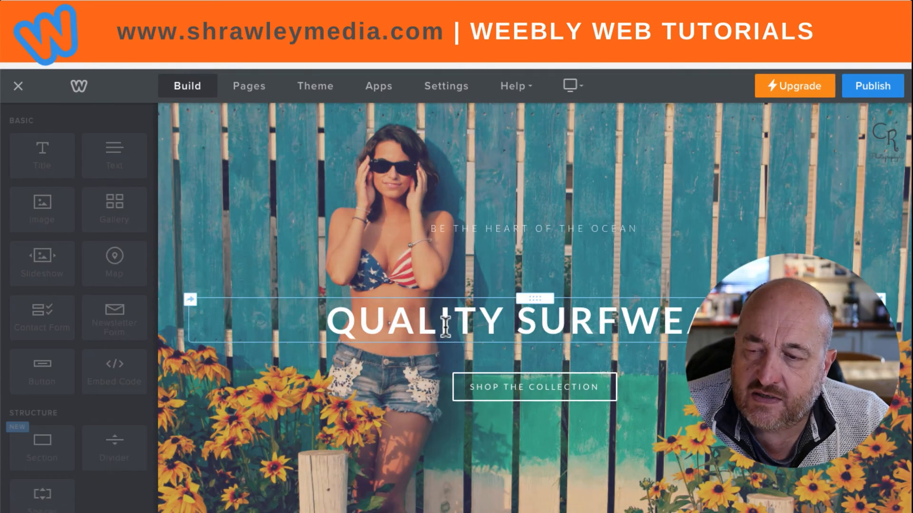
# Replace the QUALITY SURFWEAR heading text in the Home header with SKI WEAR.
pyautogui.click(375, 308)
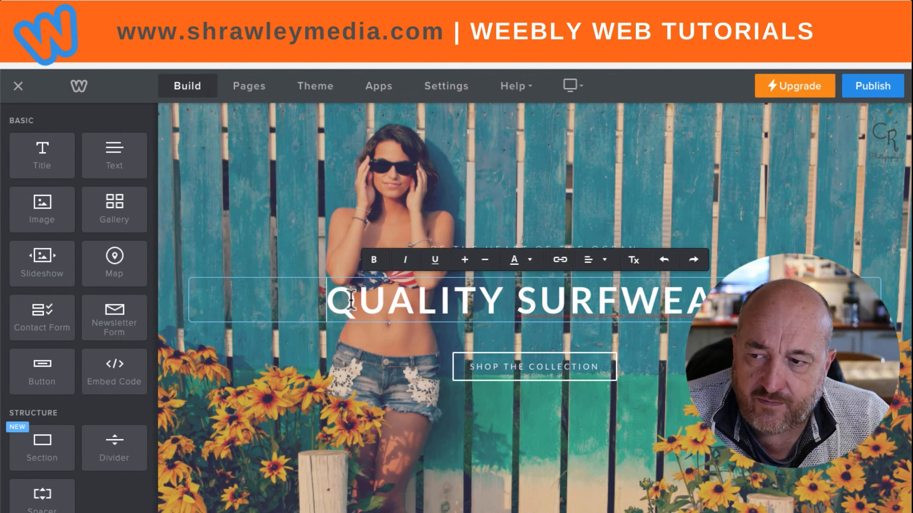
pyautogui.tripleClick(351, 297)
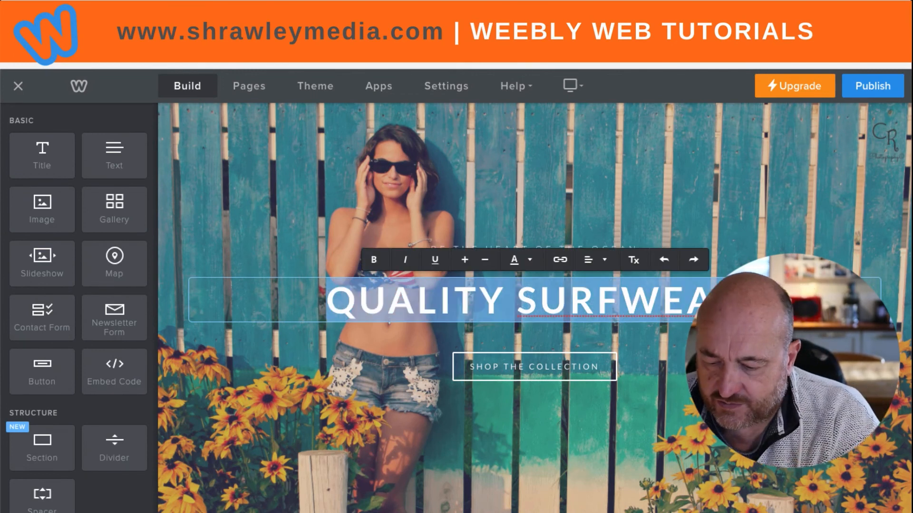
pyautogui.write('SKI ')
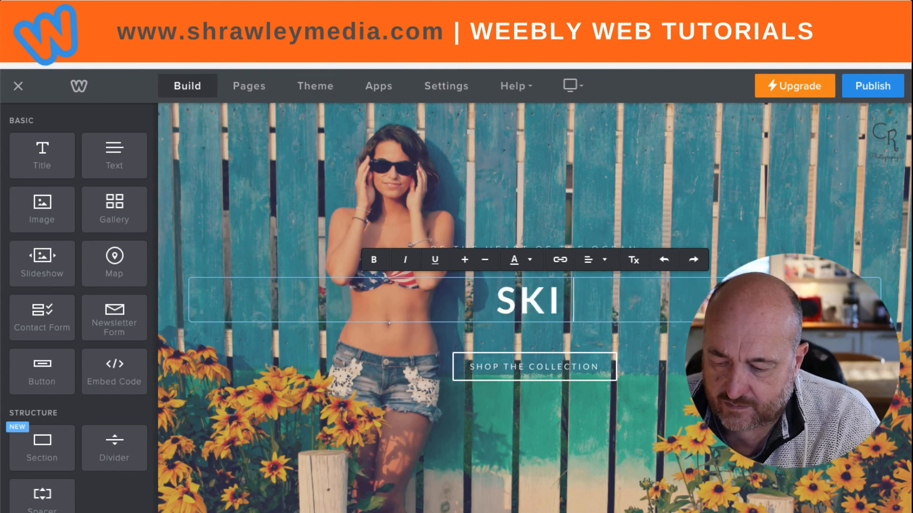
pyautogui.write('WEAR')
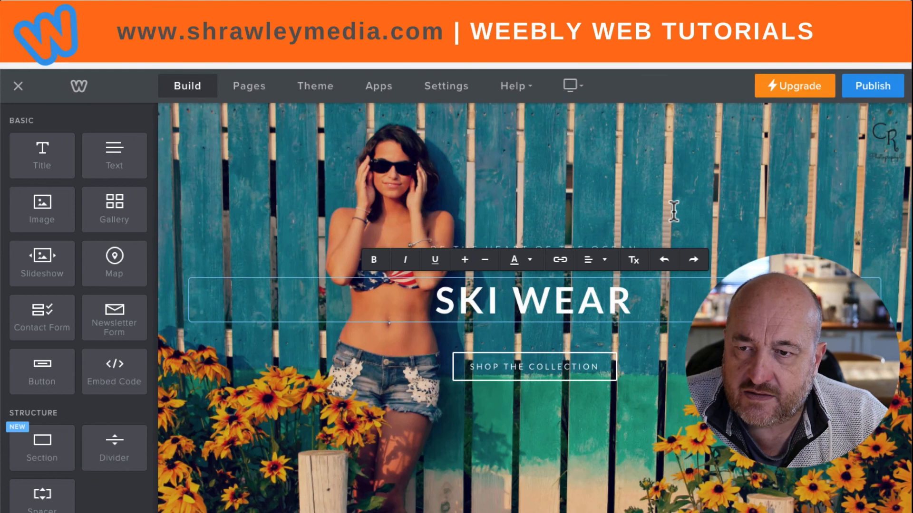
pyautogui.click(676, 210)
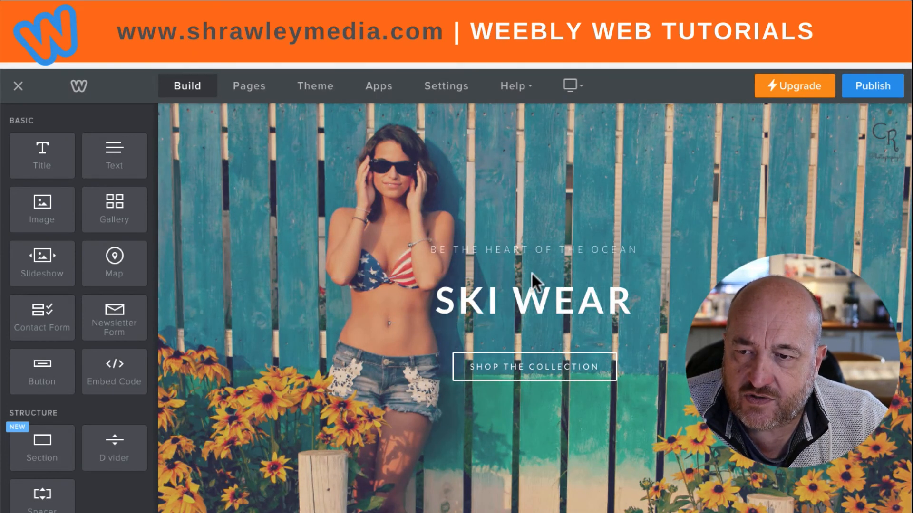
# Move the BE THE HEART OF THE OCEAN tagline below the SKI WEAR heading and back above it.
pyautogui.moveTo(530, 238); pyautogui.dragTo(528, 306)
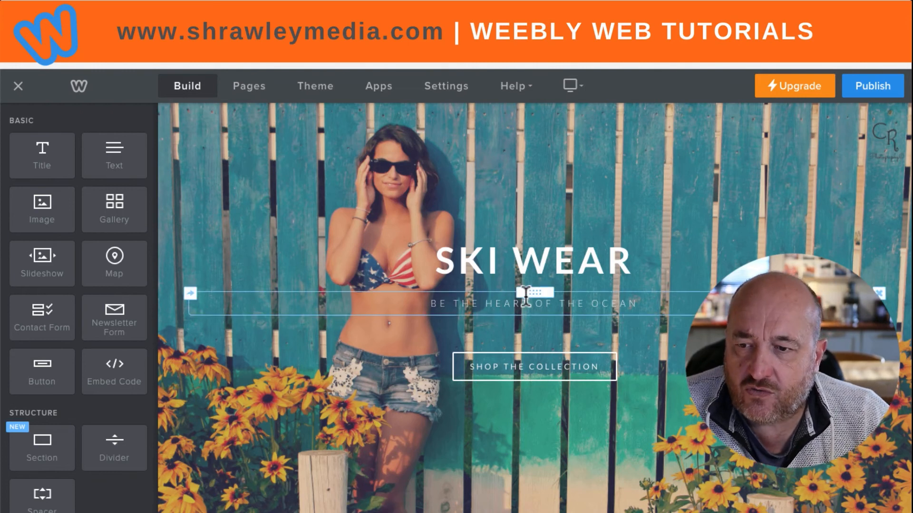
pyautogui.moveTo(526, 298); pyautogui.dragTo(529, 248)
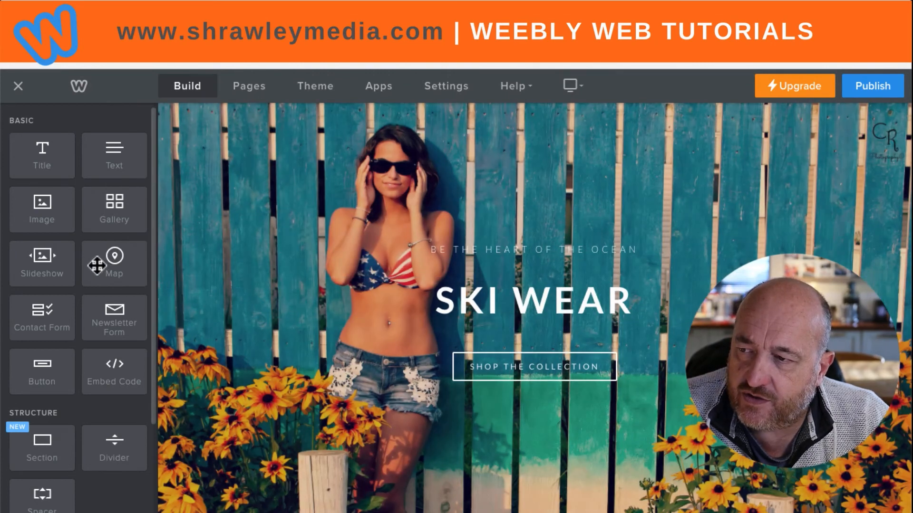
# Look through the content elements, and view the SHOP THE COLLECTION button's settings without changing them.
pyautogui.scroll(-10, 97, 266)
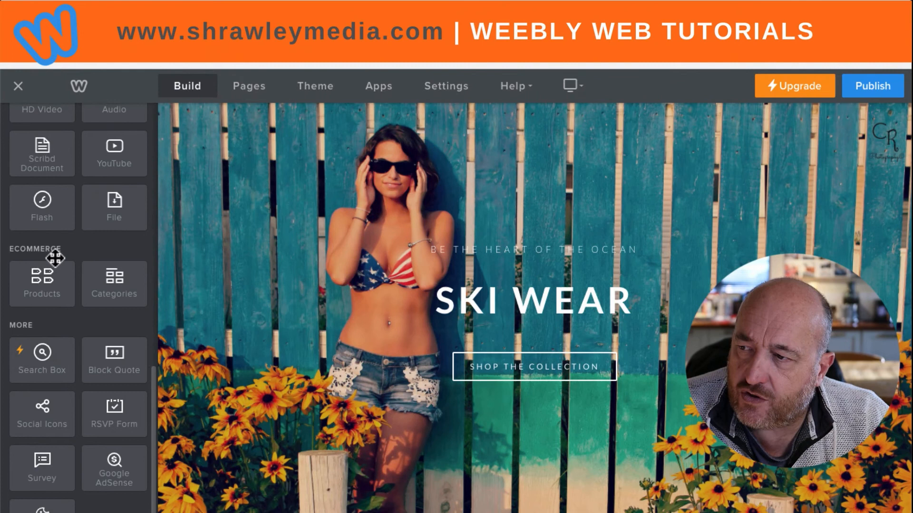
pyautogui.scroll(10, 58, 251)
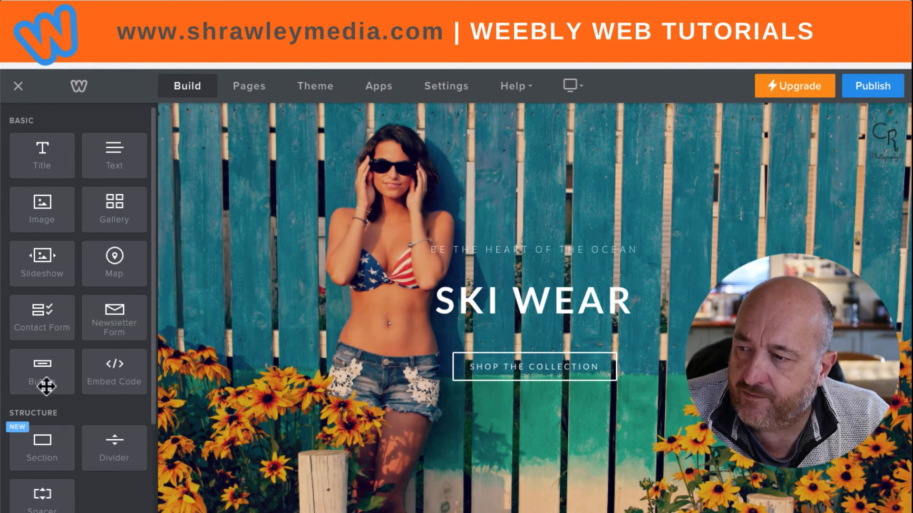
pyautogui.scroll(-1, 105, 382)
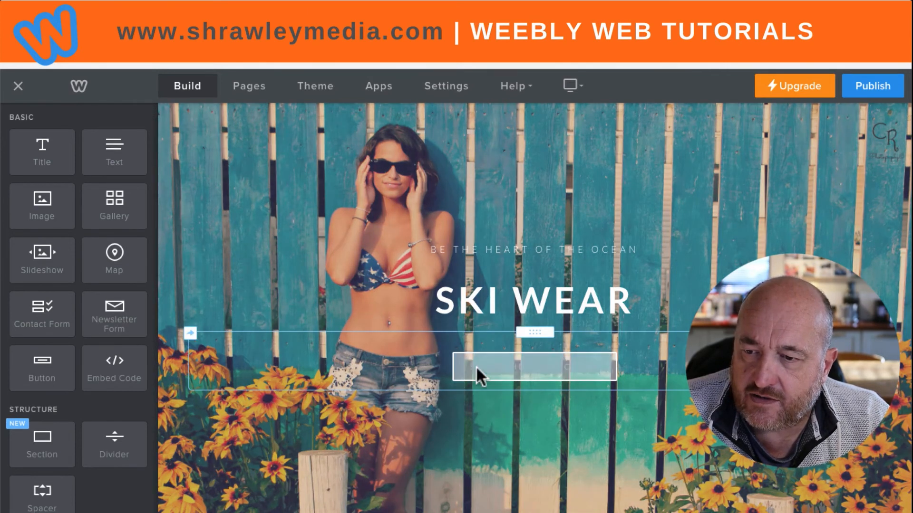
pyautogui.click(432, 354)
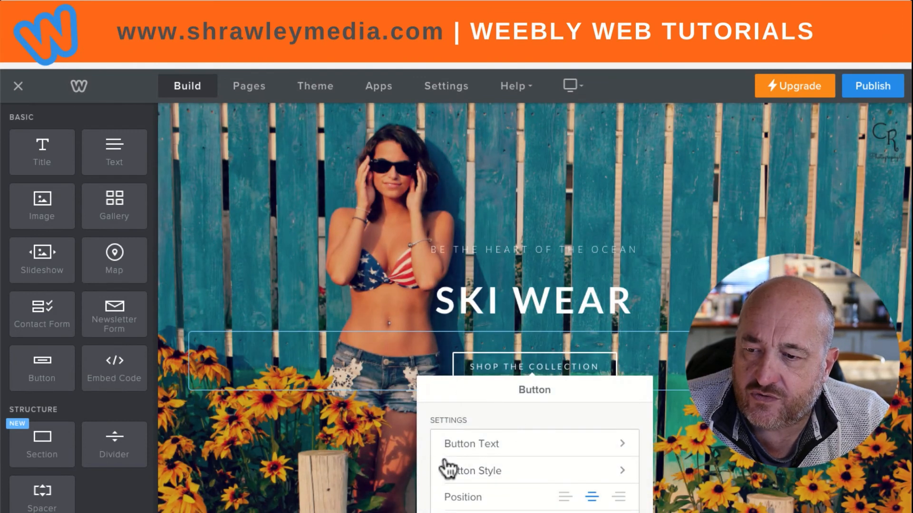
pyautogui.click(297, 306)
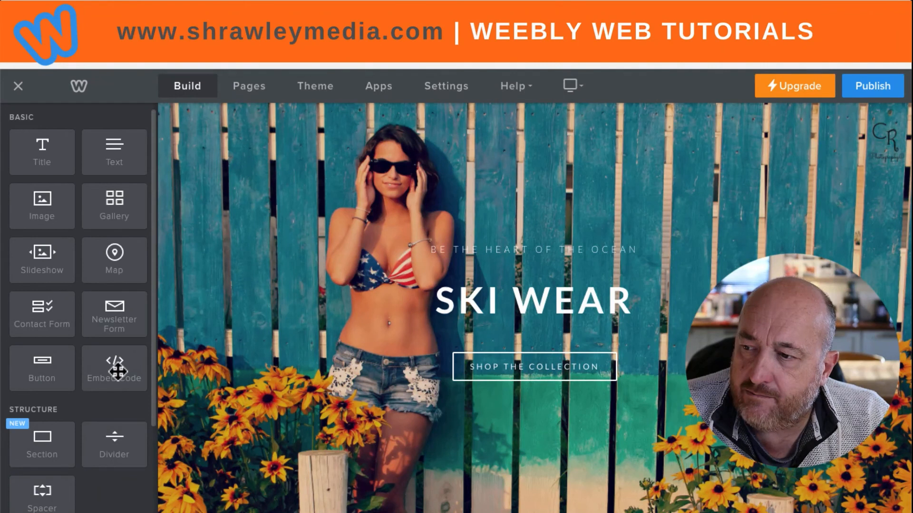
# Examine the Embed Code, structure, media, ecommerce and remaining content elements, and the Home page's Summer Swimwear section.
pyautogui.moveTo(117, 367); pyautogui.dragTo(465, 421)
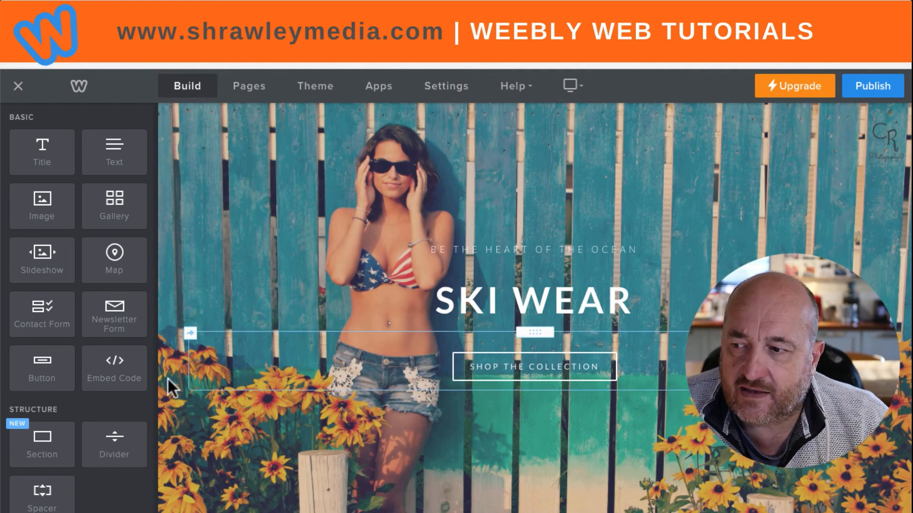
pyautogui.scroll(-3, 86, 379)
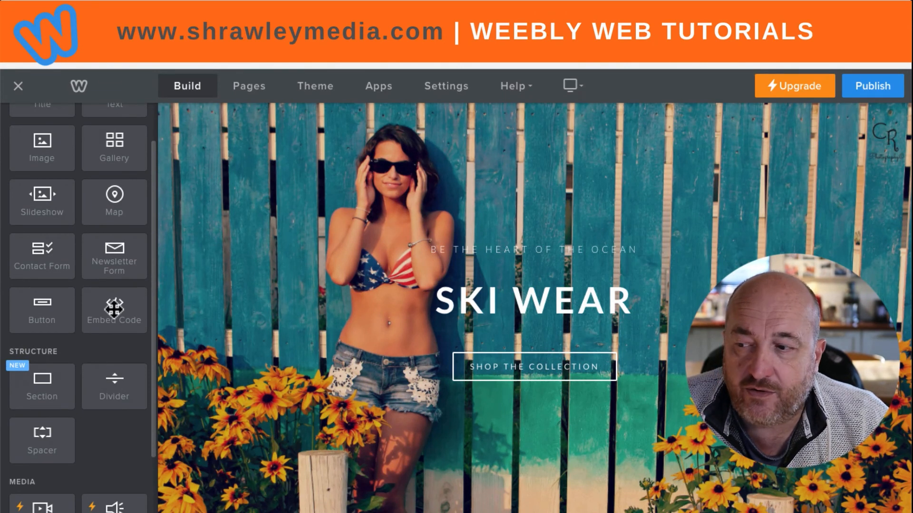
pyautogui.scroll(-5, 114, 308)
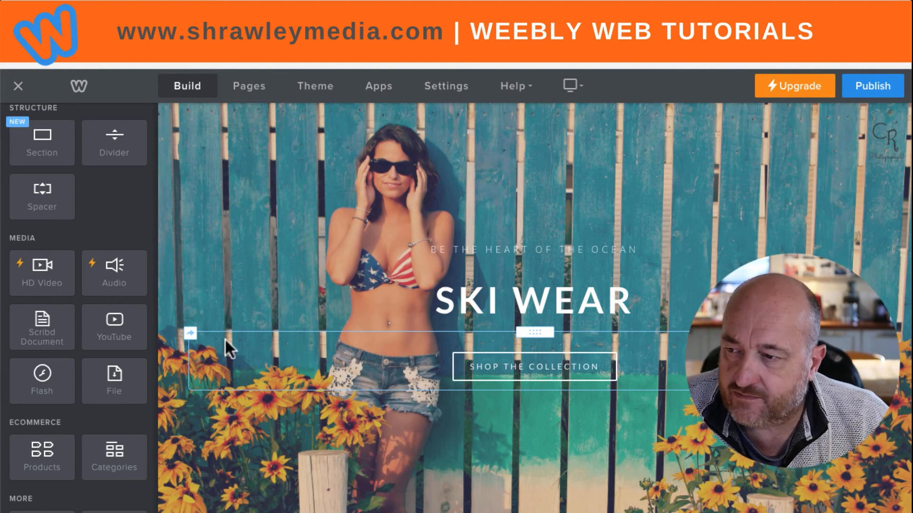
pyautogui.scroll(6, 118, 267)
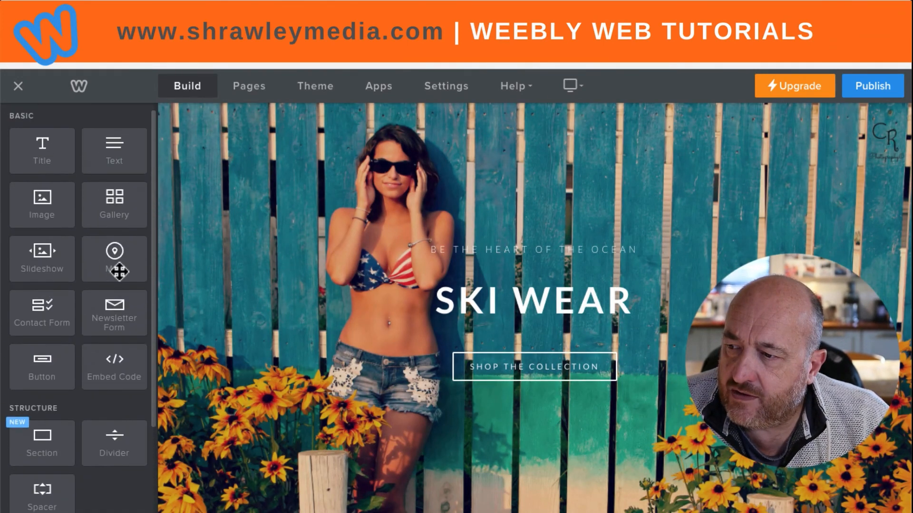
pyautogui.scroll(-2, 118, 271)
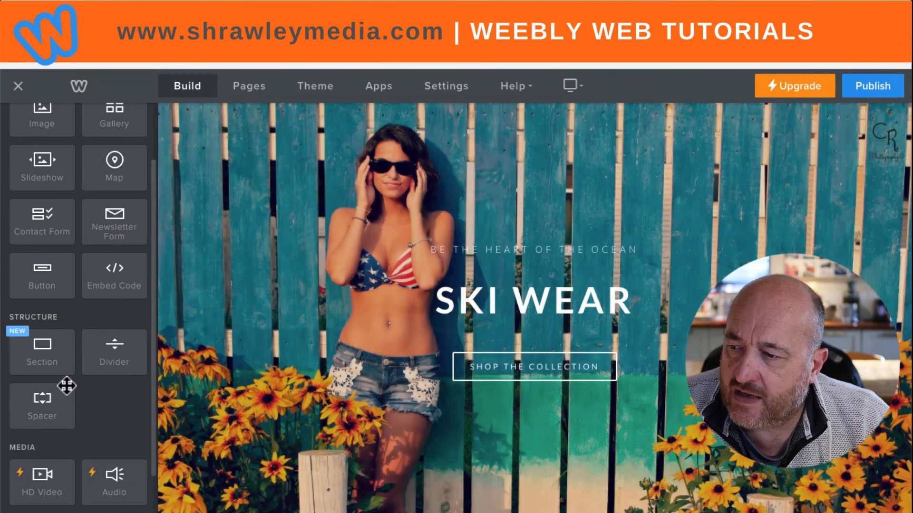
pyautogui.scroll(-5, 71, 383)
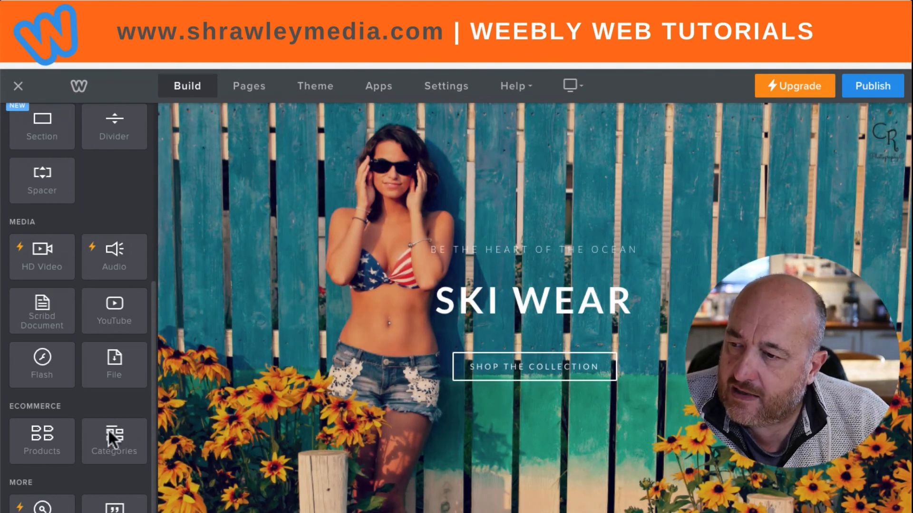
pyautogui.scroll(-3, 114, 437)
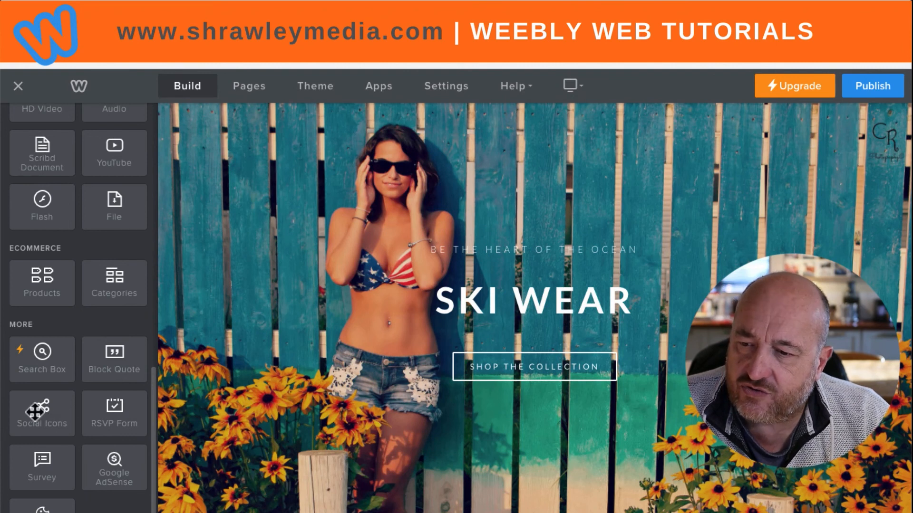
pyautogui.scroll(-5, 324, 434)
pyautogui.scroll(-2, 320, 430)
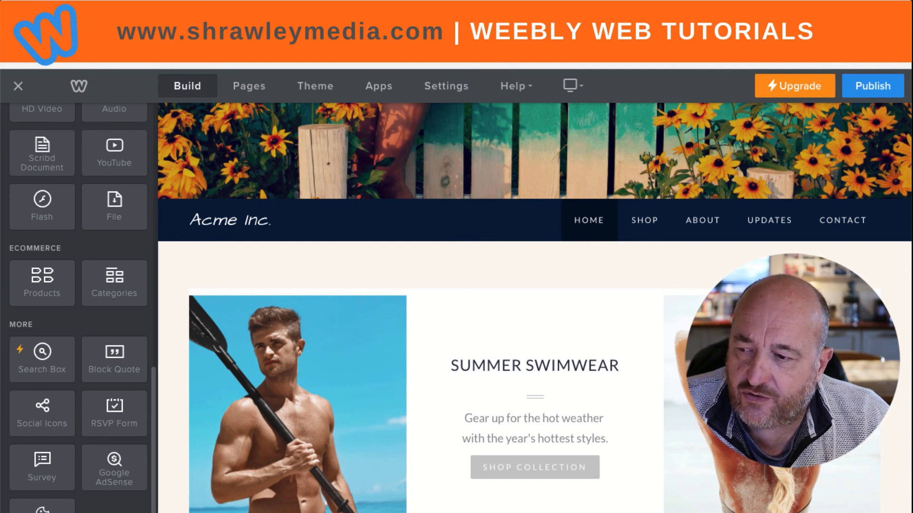
# Open the App Center and browse down to the list of all popular apps.
pyautogui.click(379, 86)
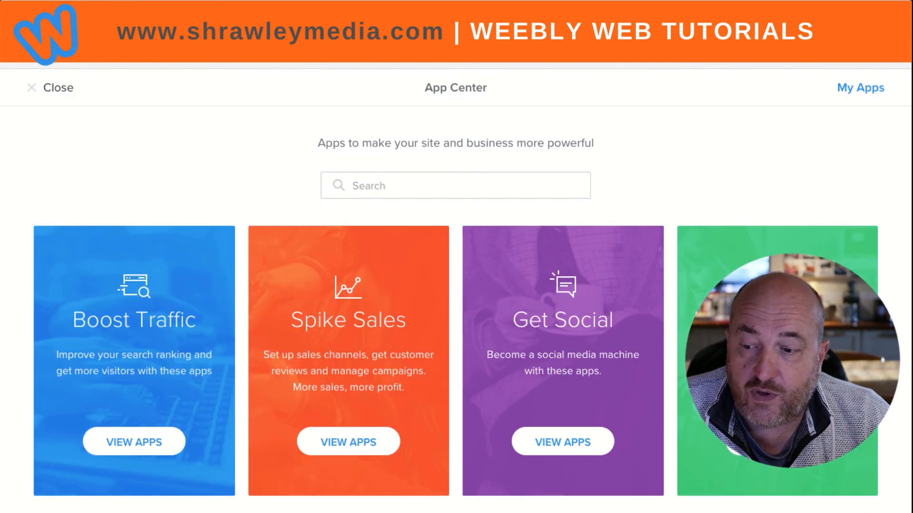
pyautogui.scroll(-10, 456, 285)
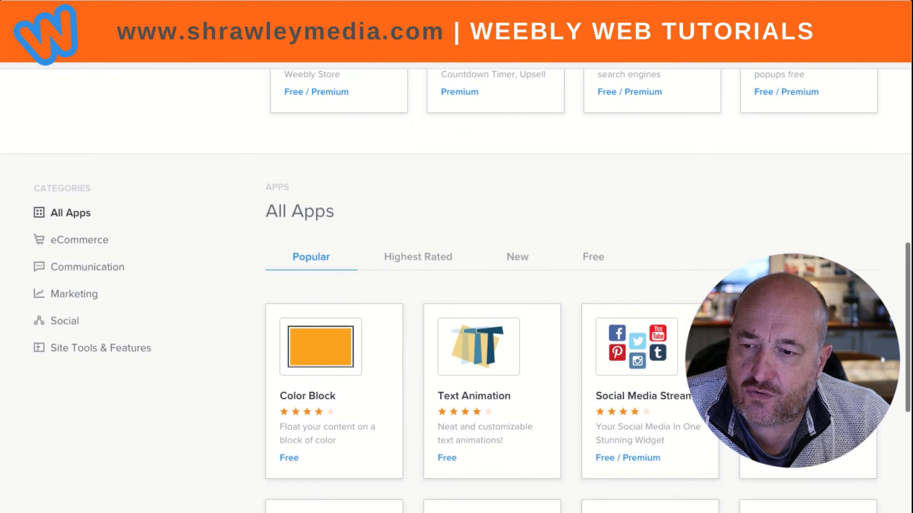
# Browse the rest of the popular apps and the featured categories in the App Center, and return to the site editor.
pyautogui.scroll(-10, 456, 286)
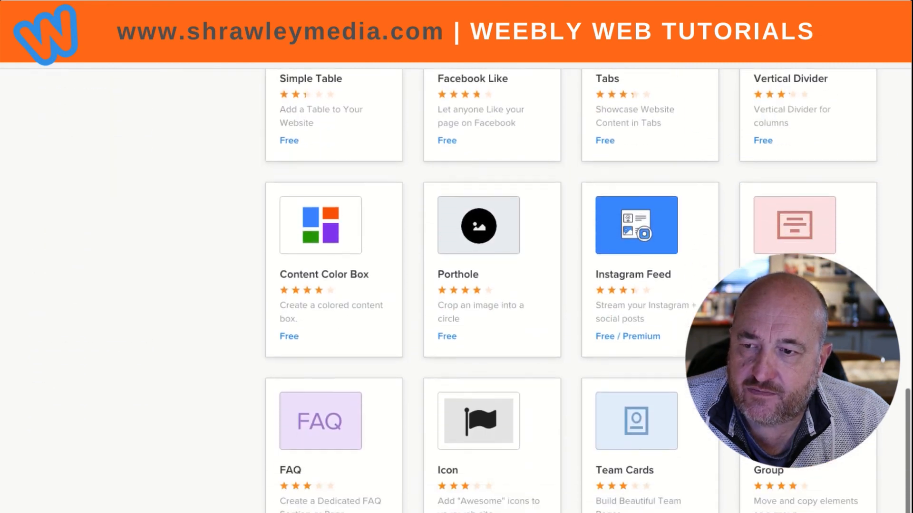
pyautogui.scroll(-3, 457, 285)
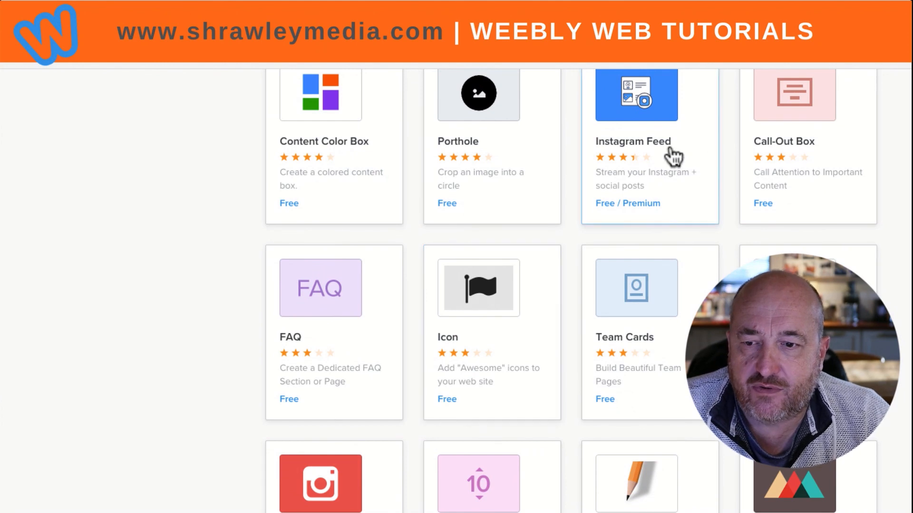
pyautogui.scroll(-4, 562, 336)
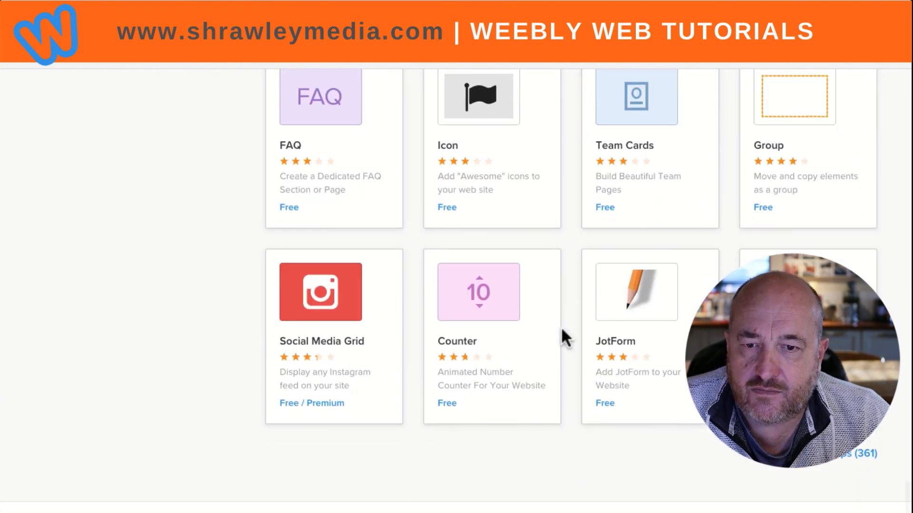
pyautogui.scroll(-1, 562, 336)
pyautogui.scroll(10, 563, 336)
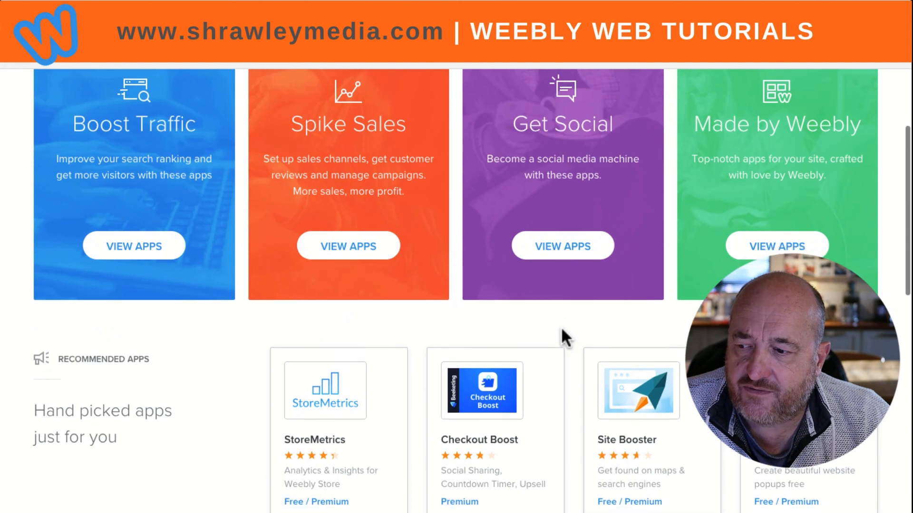
pyautogui.scroll(-6, 562, 330)
pyautogui.scroll(10, 562, 330)
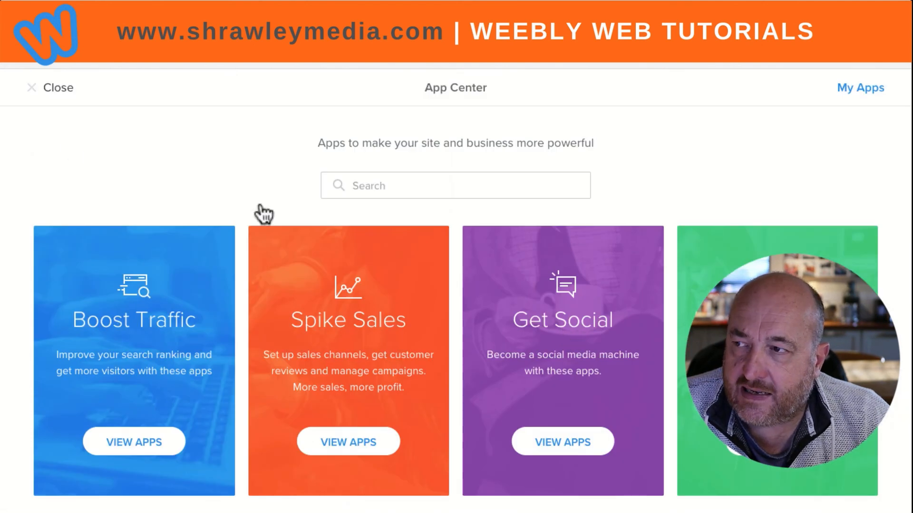
pyautogui.click(56, 89)
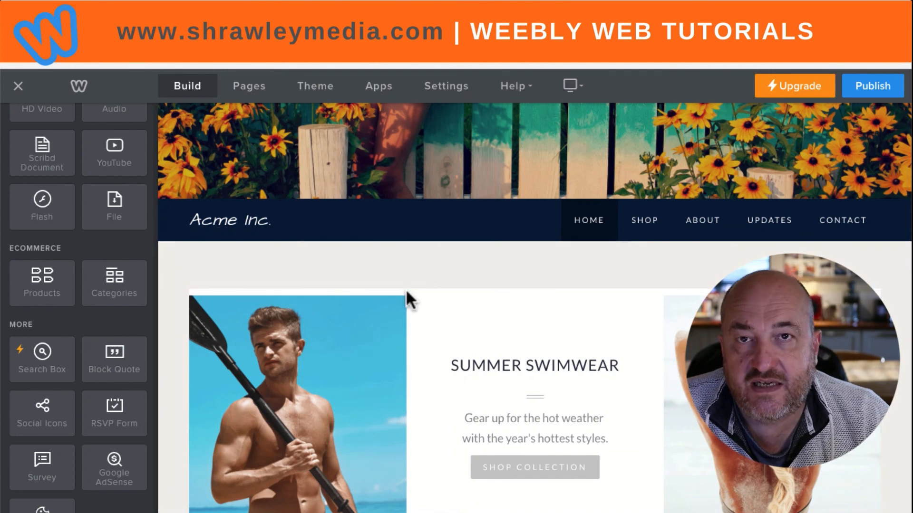
# Open the site settings and look through the SEO, Editors, Members and My Apps sections.
pyautogui.scroll(3, 426, 295)
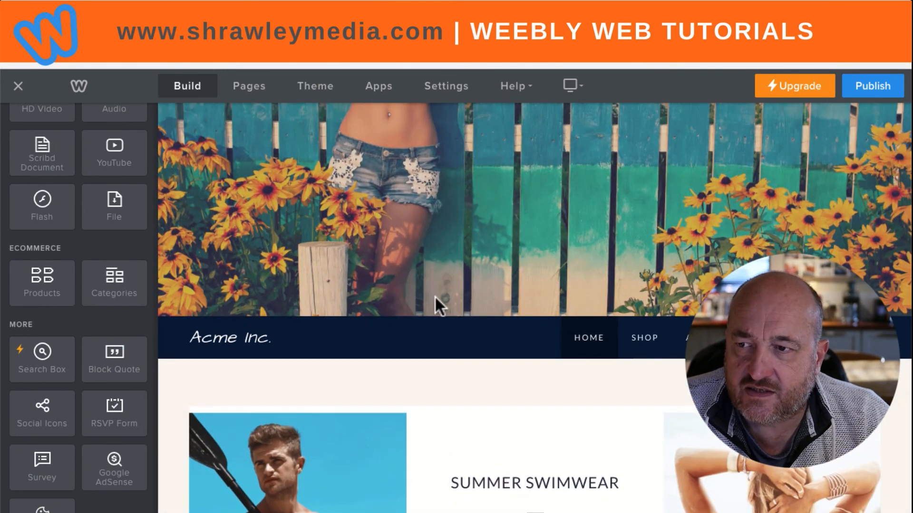
pyautogui.scroll(5, 434, 294)
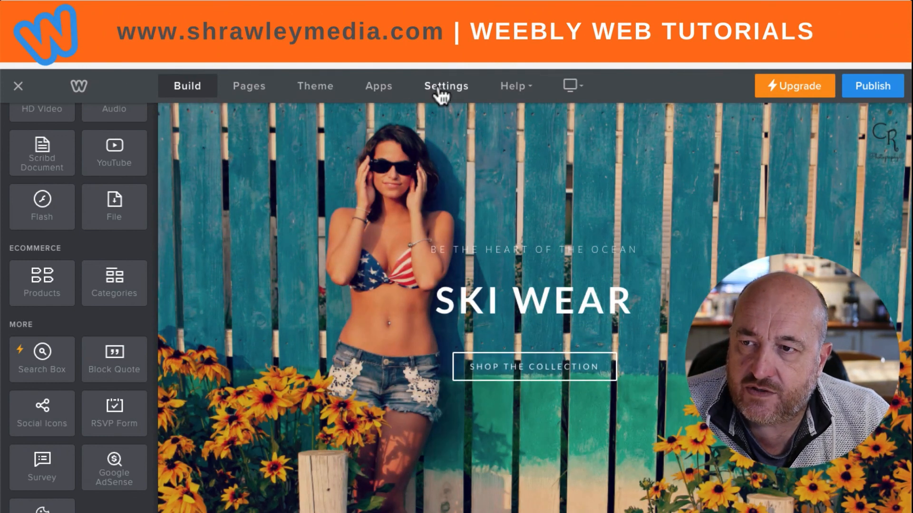
pyautogui.click(441, 90)
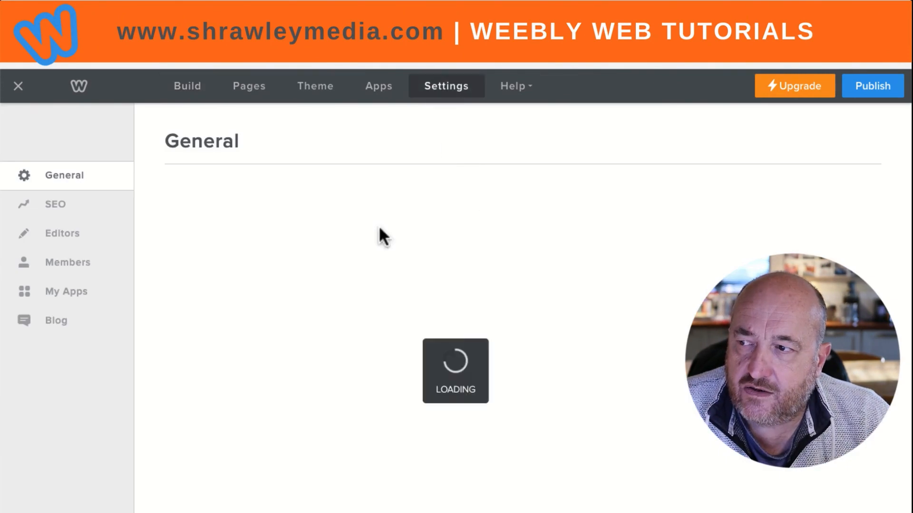
pyautogui.click(66, 213)
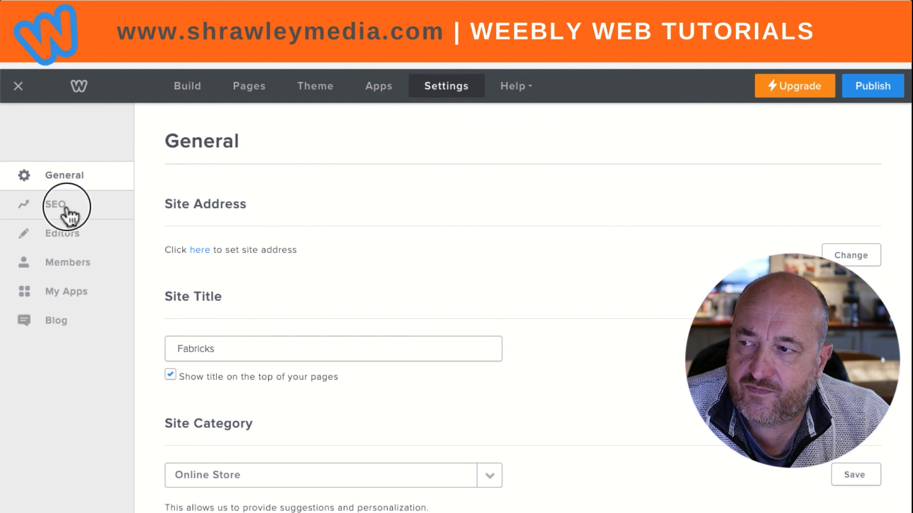
pyautogui.click(55, 244)
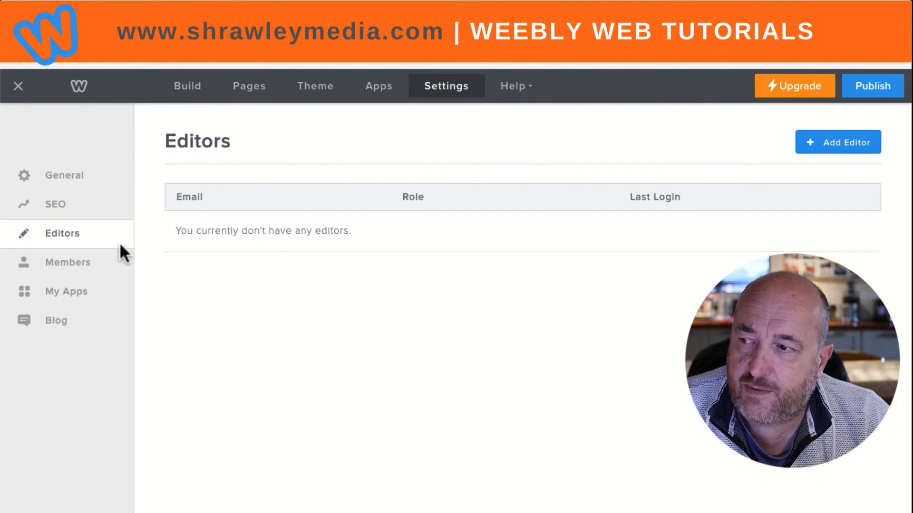
pyautogui.click(67, 271)
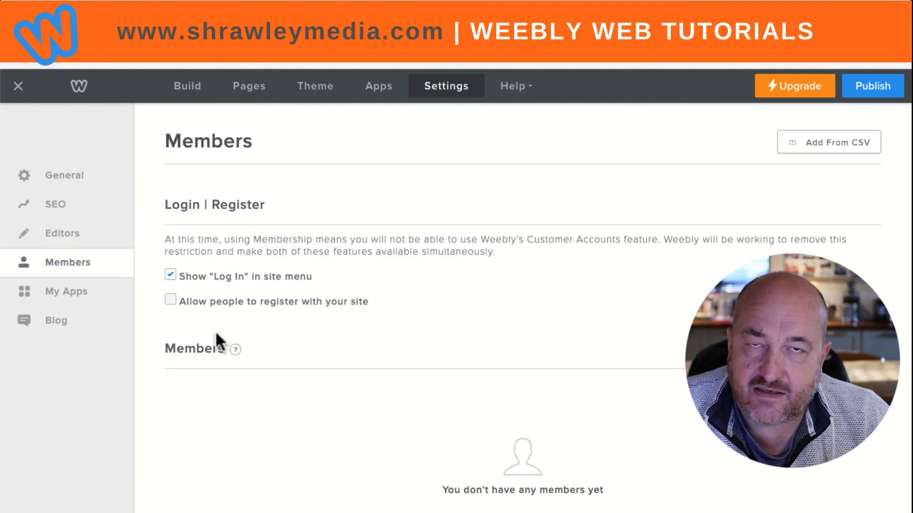
pyautogui.click(68, 297)
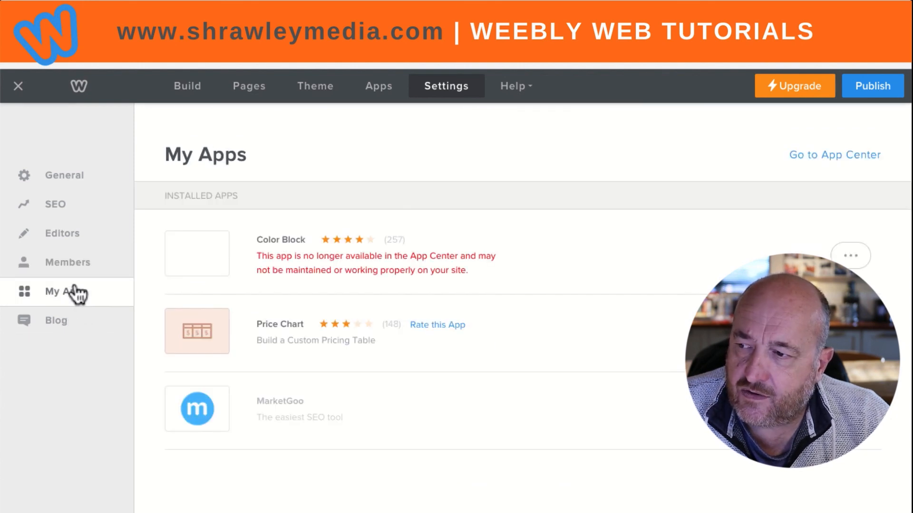
# Examine the blog's general and comment settings, including the available commenting systems, without changing them.
pyautogui.click(55, 329)
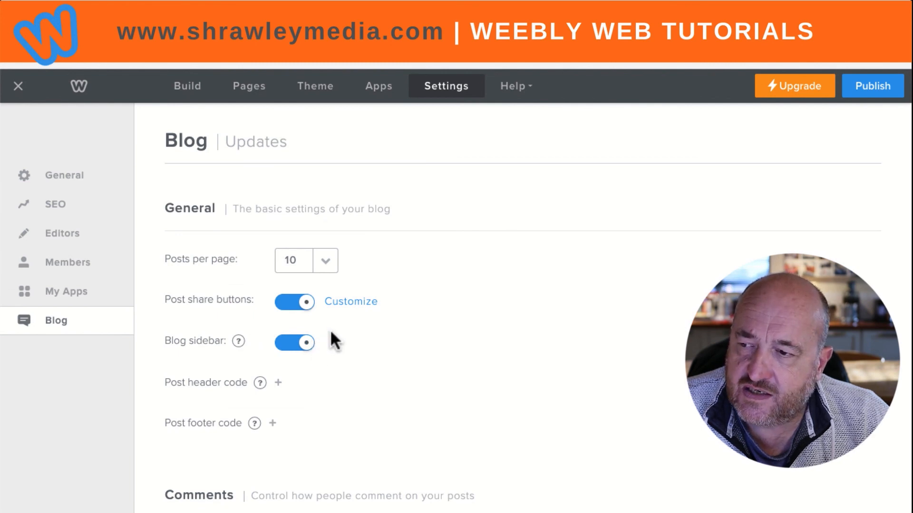
pyautogui.scroll(-2, 303, 343)
pyautogui.scroll(1, 299, 343)
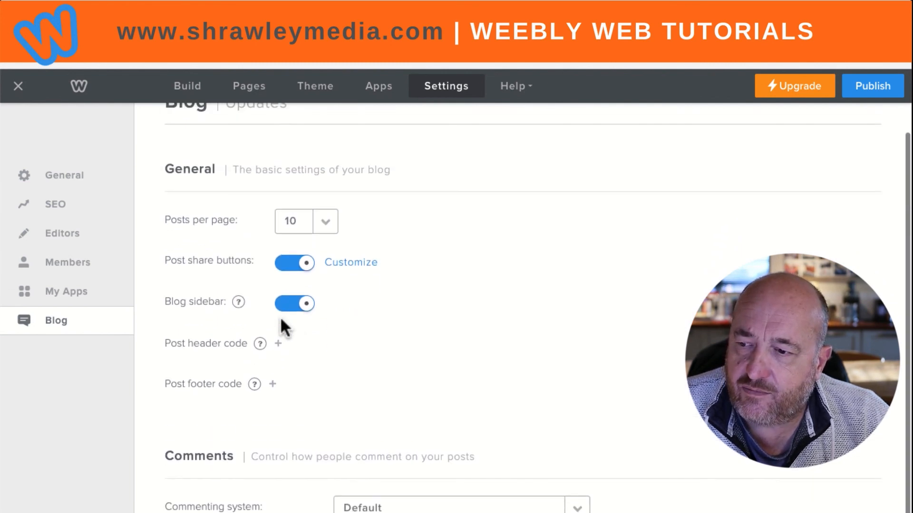
pyautogui.scroll(-3, 326, 340)
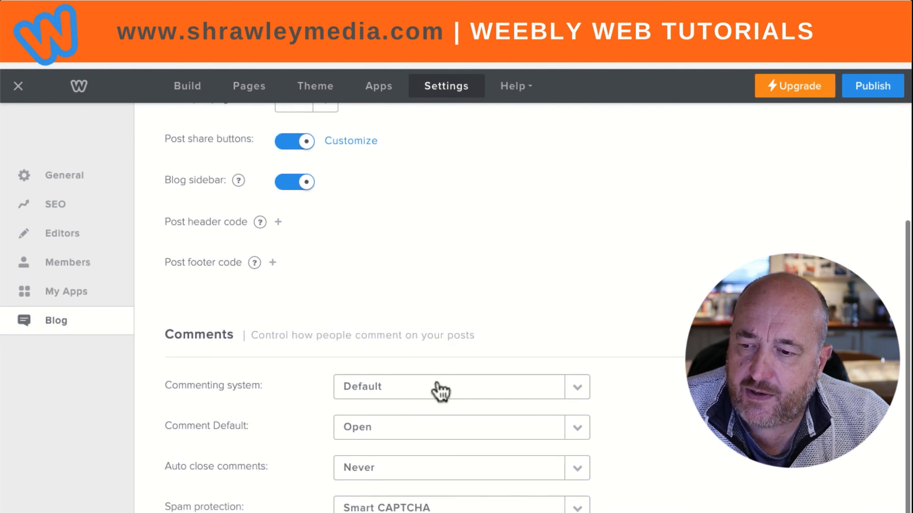
pyautogui.click(577, 392)
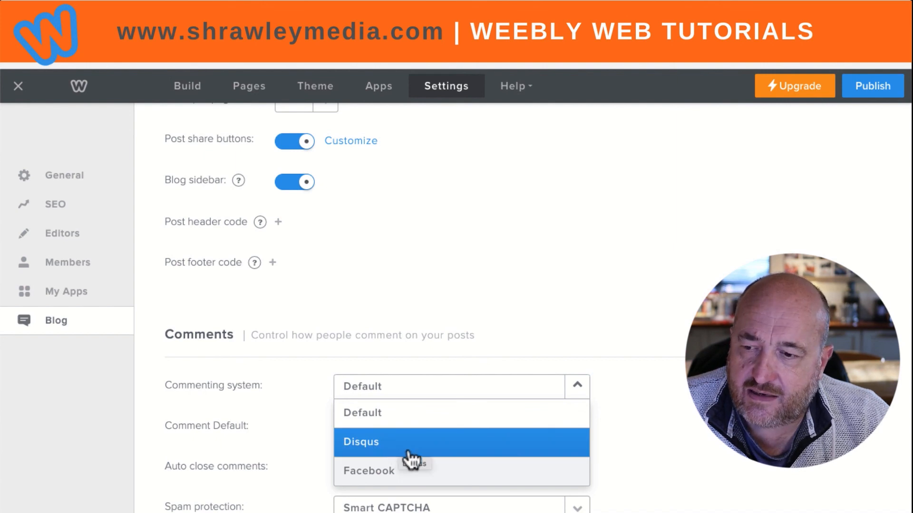
pyautogui.click(577, 388)
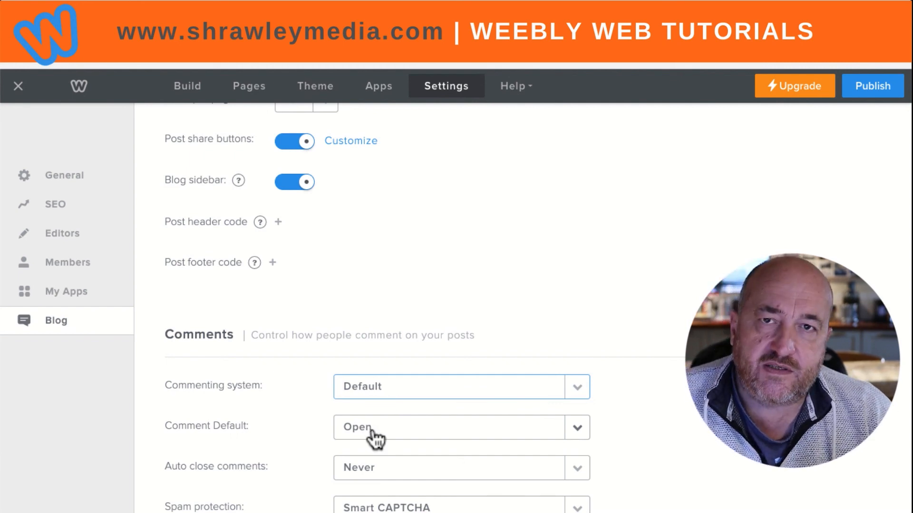
pyautogui.scroll(-1, 432, 480)
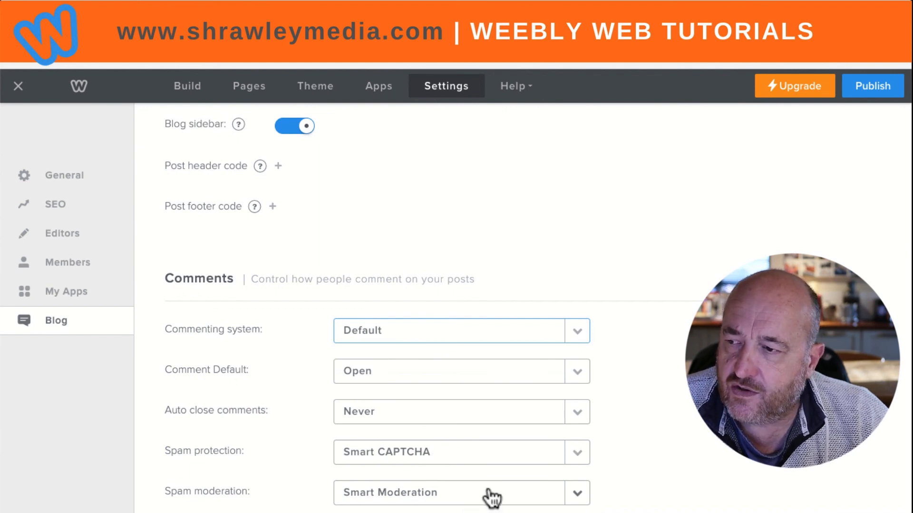
pyautogui.scroll(4, 306, 464)
# Review the Site Address and Site Title options in the general site settings.
pyautogui.click(64, 179)
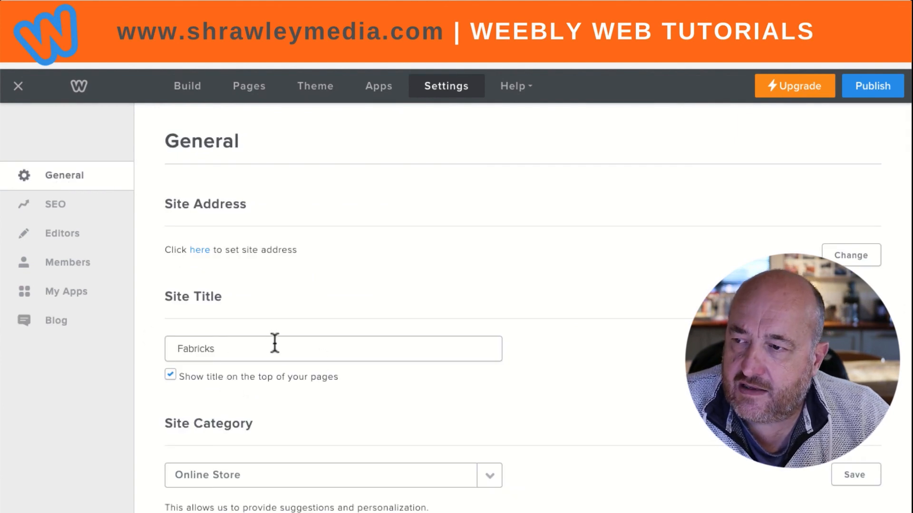
pyautogui.scroll(-2, 273, 346)
pyautogui.scroll(-3, 273, 344)
pyautogui.scroll(3, 272, 344)
pyautogui.scroll(-1, 272, 344)
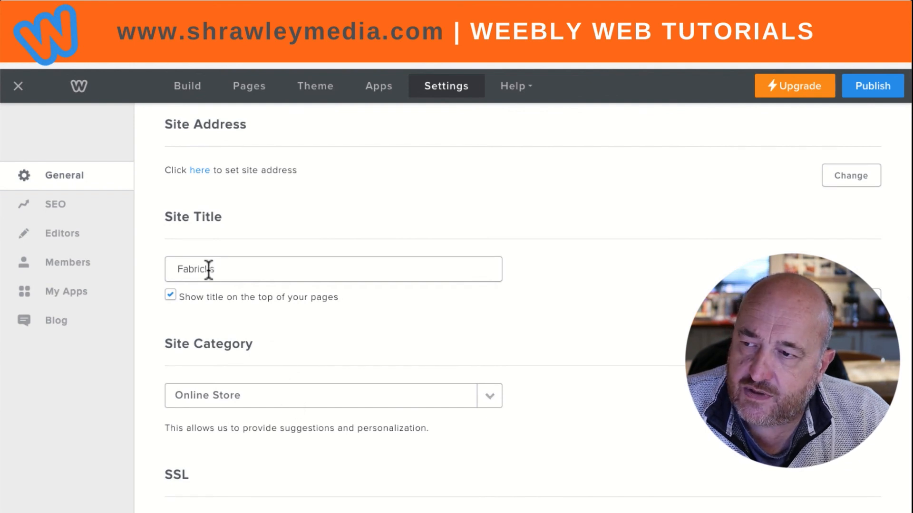
pyautogui.scroll(2, 290, 323)
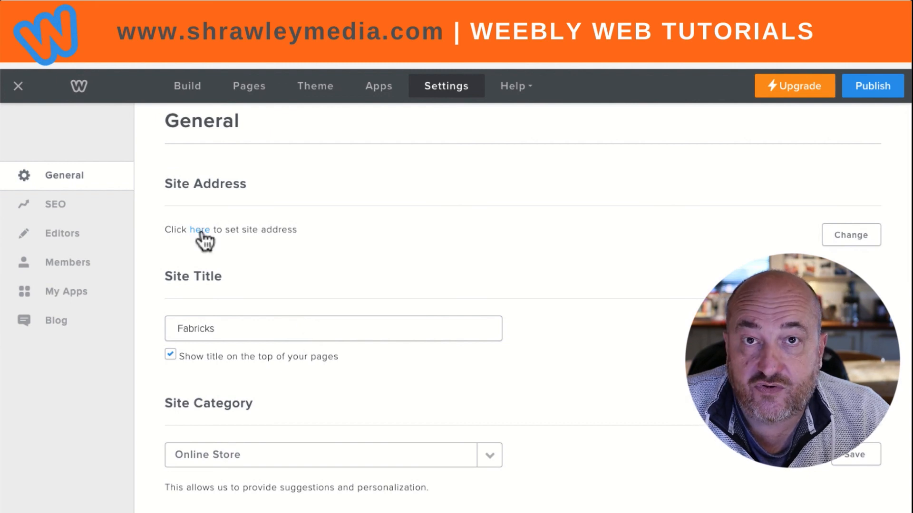
# Examine the Site Category, SSL, Favicon, Site Password and Navigation options in the general settings.
pyautogui.scroll(-5, 362, 347)
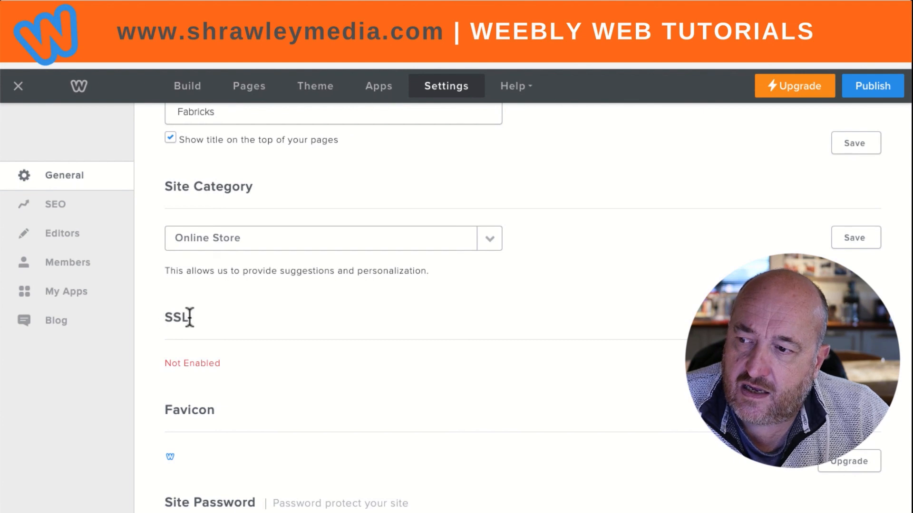
pyautogui.scroll(-2, 251, 330)
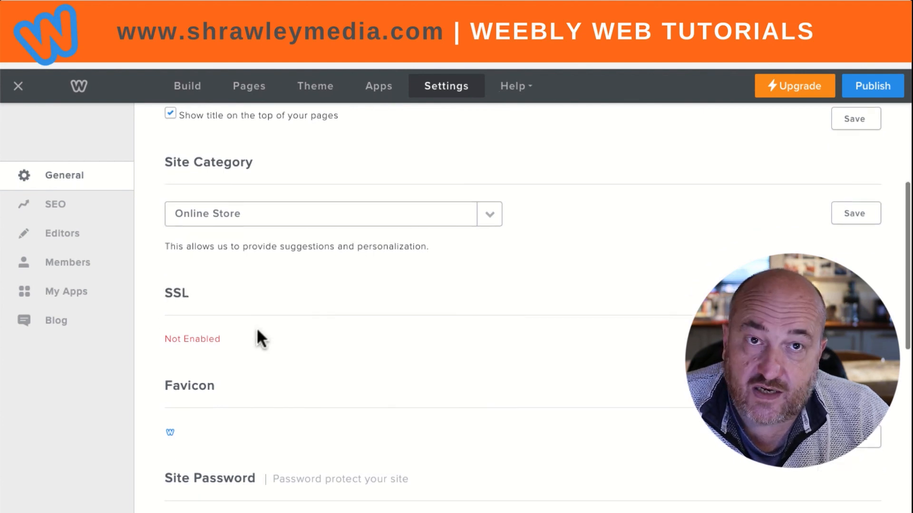
pyautogui.scroll(-1, 247, 330)
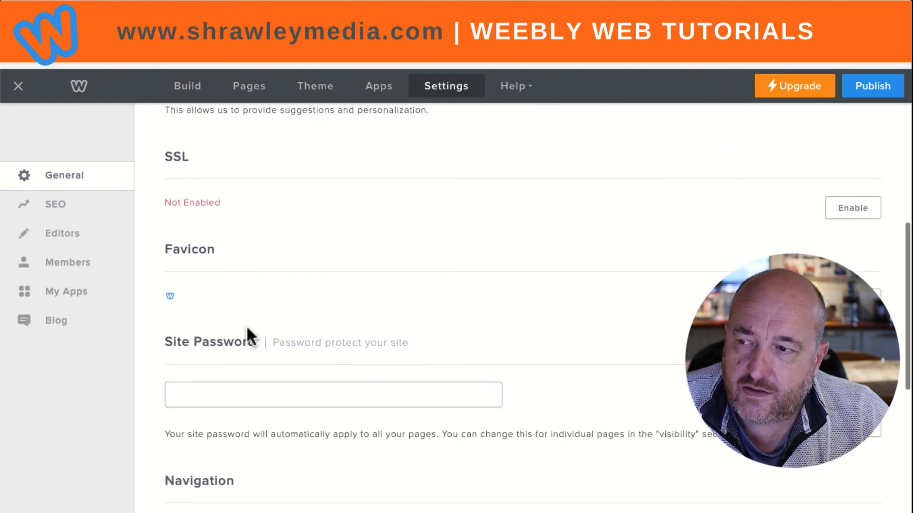
pyautogui.scroll(2, 255, 324)
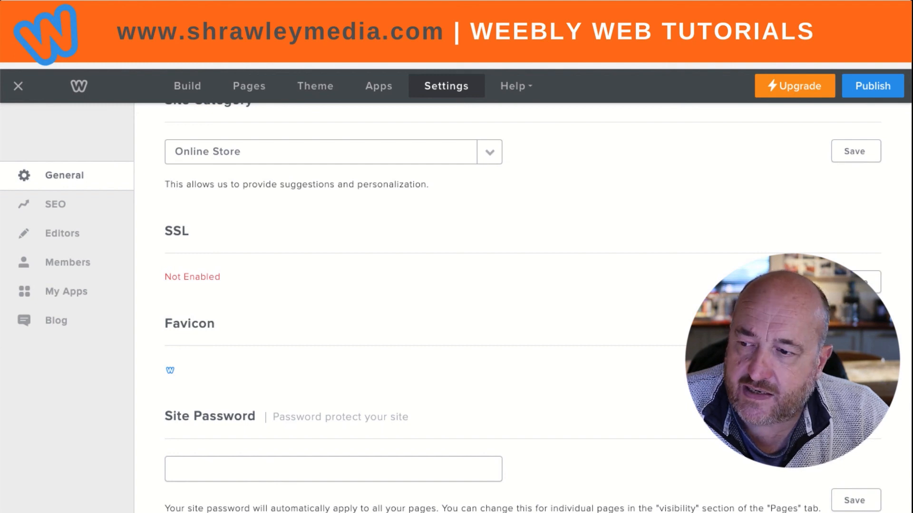
pyautogui.scroll(-2, 377, 305)
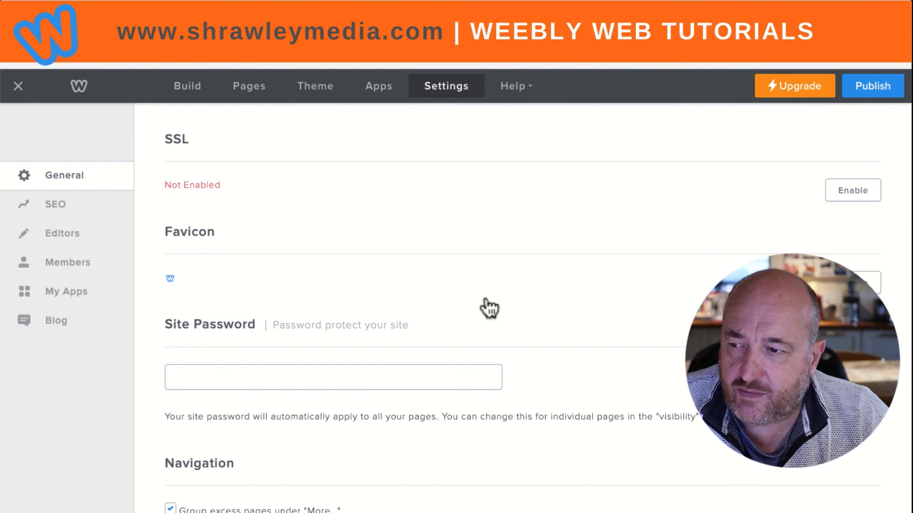
pyautogui.scroll(-2, 486, 305)
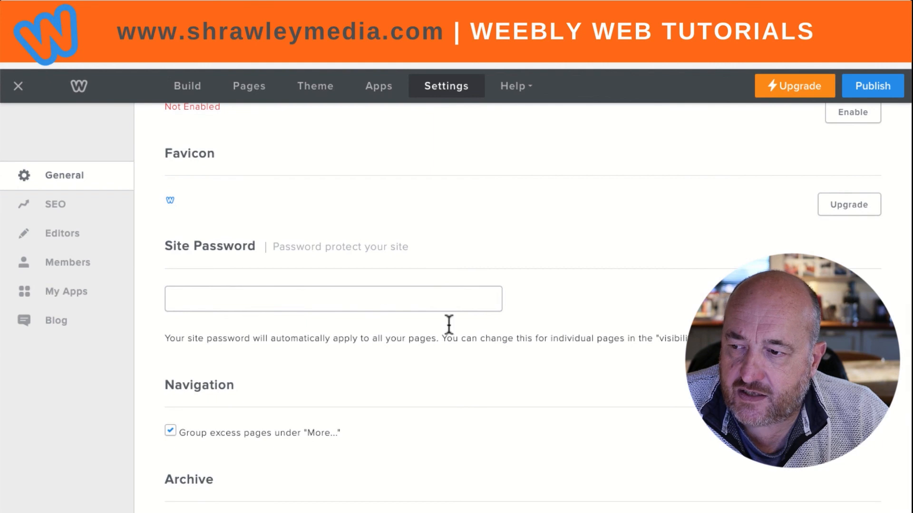
pyautogui.scroll(-2, 448, 323)
# Examine the site formatting options and check who can be shown the cookie notification, keeping EU Visitors selected.
pyautogui.scroll(-6, 166, 299)
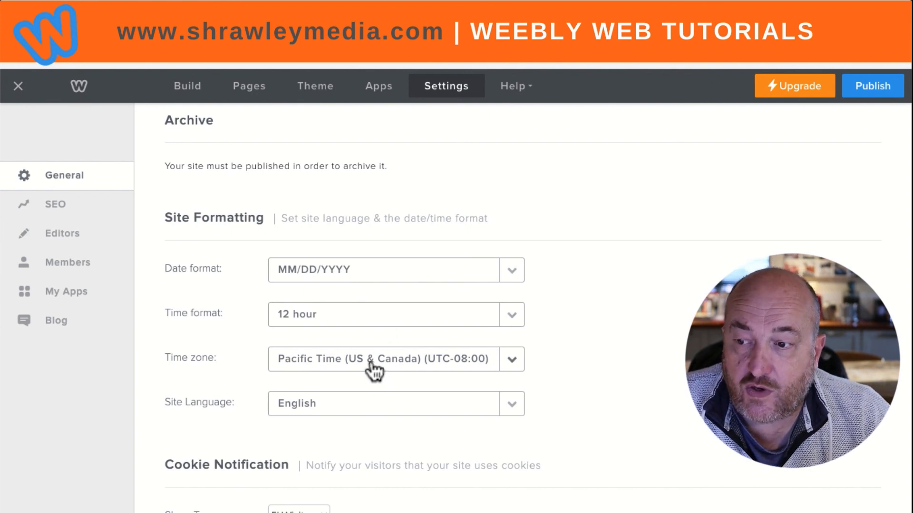
pyautogui.scroll(-1, 369, 360)
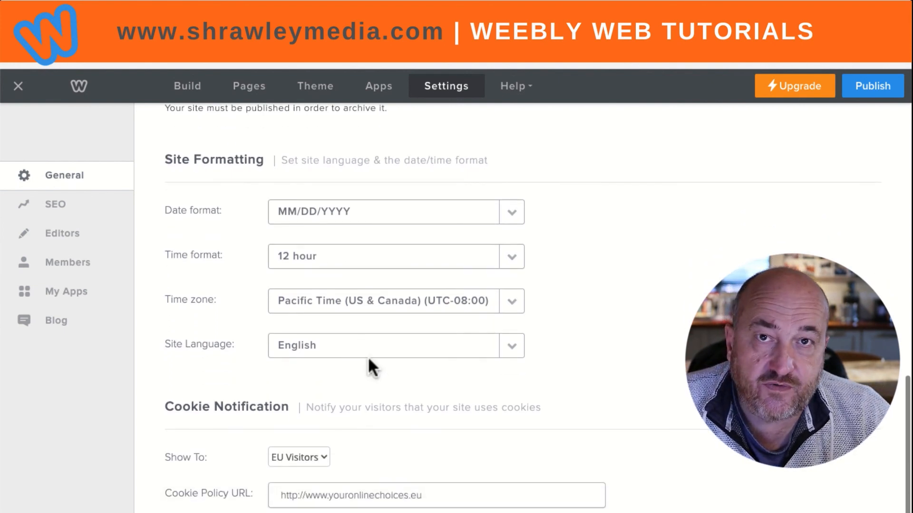
pyautogui.scroll(-2, 330, 356)
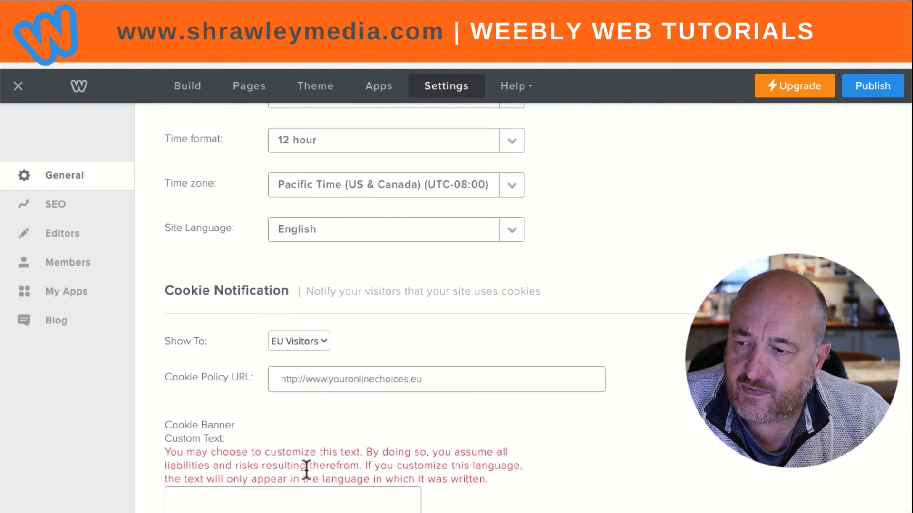
pyautogui.scroll(-4, 304, 461)
pyautogui.scroll(2, 306, 380)
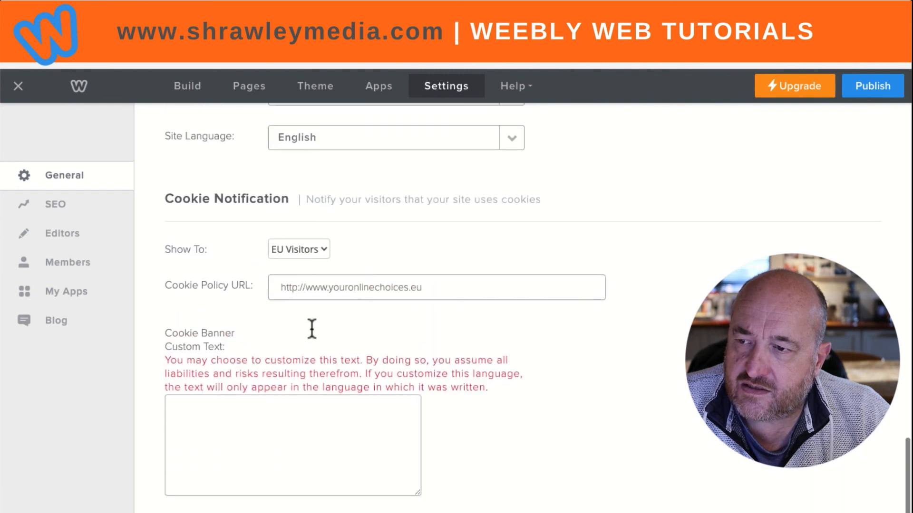
pyautogui.click(320, 256)
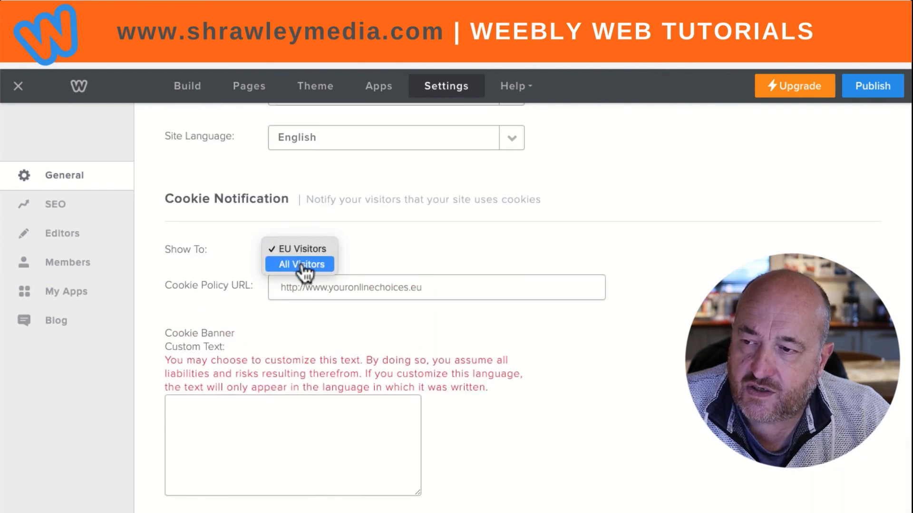
pyautogui.click(302, 250)
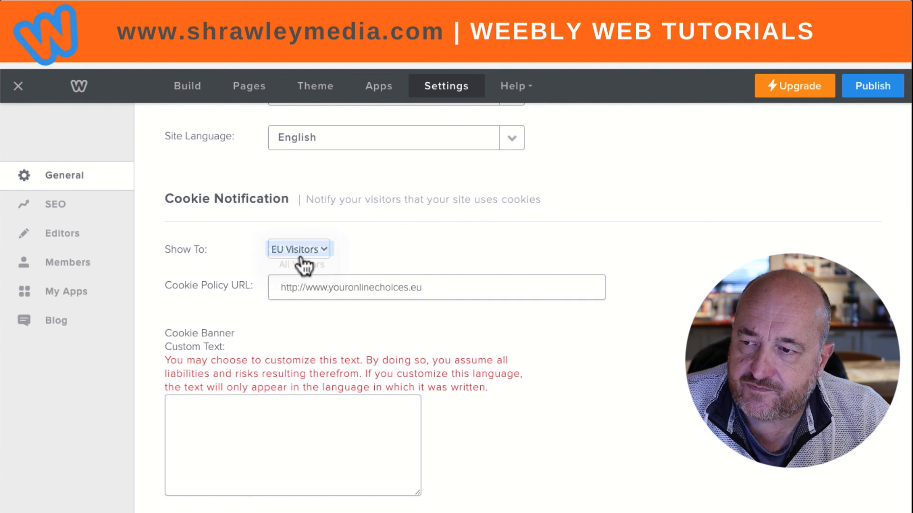
# Look at the cookie banner text and Authorize Adsense settings, and return to the Home page in the site editor.
pyautogui.scroll(-3, 341, 350)
pyautogui.scroll(-2, 340, 351)
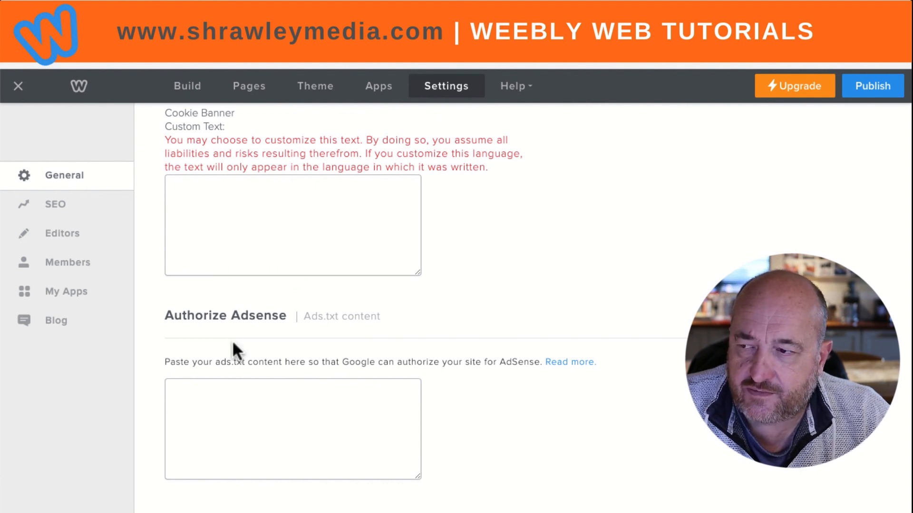
pyautogui.scroll(6, 232, 341)
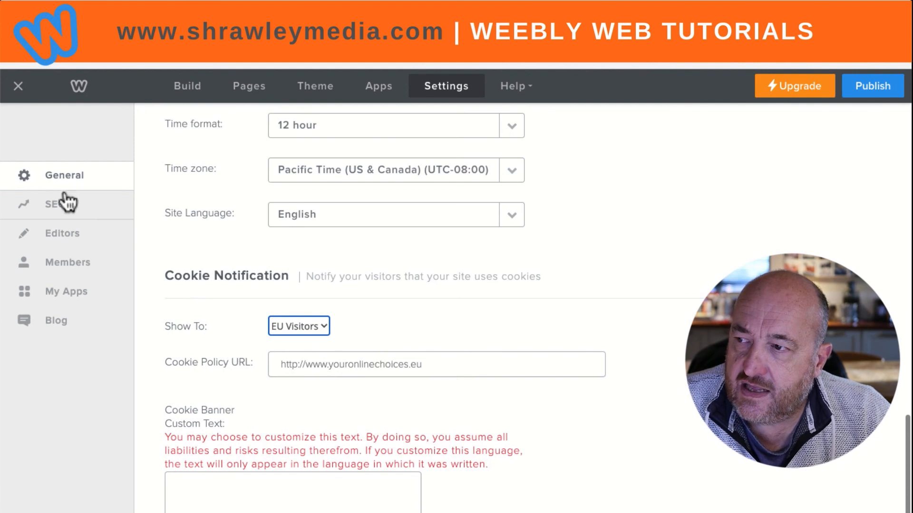
pyautogui.click(186, 87)
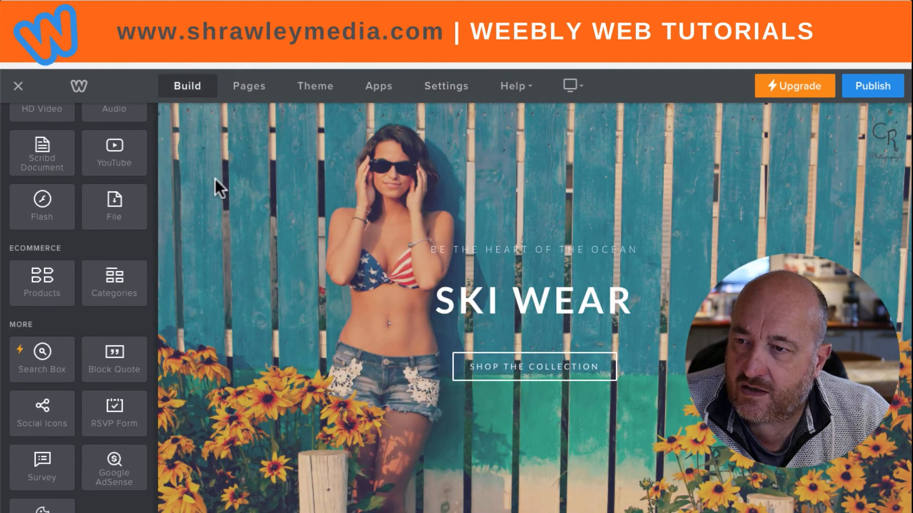